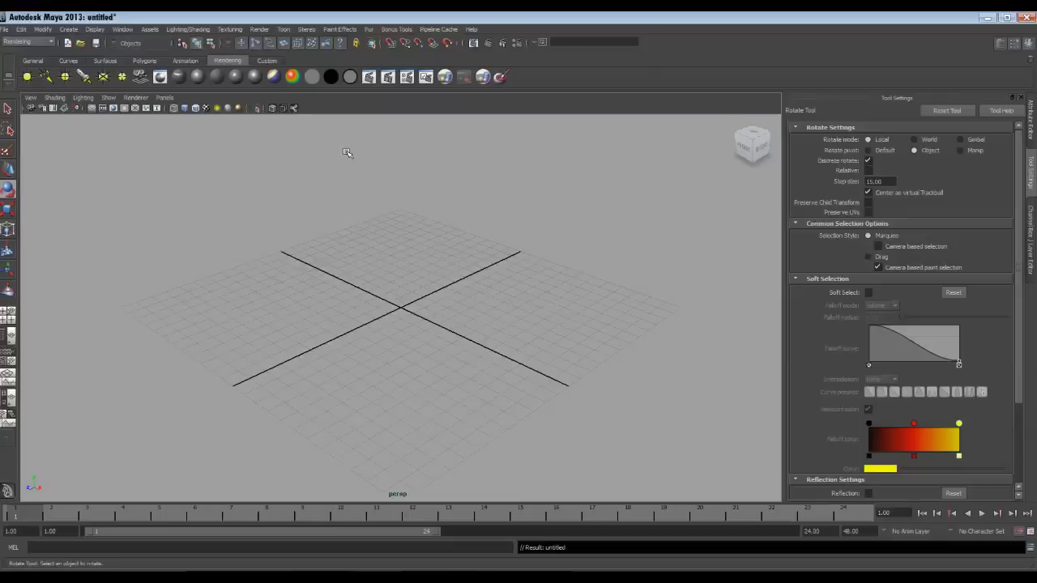
# Step: Create a NURBS plane at the origin, scale it uniformly to about 24.5 and display it shaded
pyautogui.click(108, 62)
pyautogui.click(102, 76)
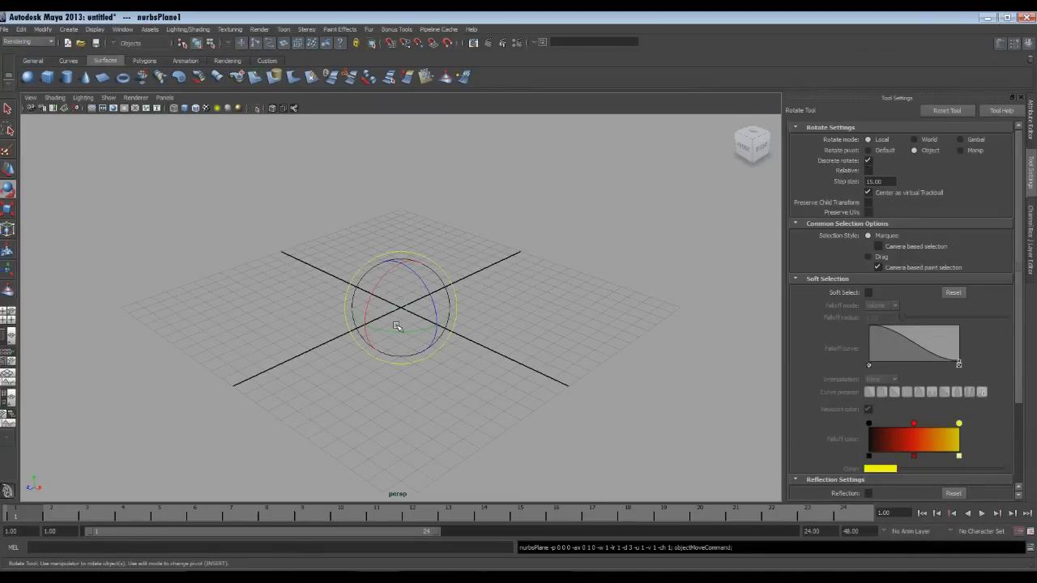
pyautogui.press('r')
pyautogui.moveTo(401, 309); pyautogui.dragTo(676, 359)
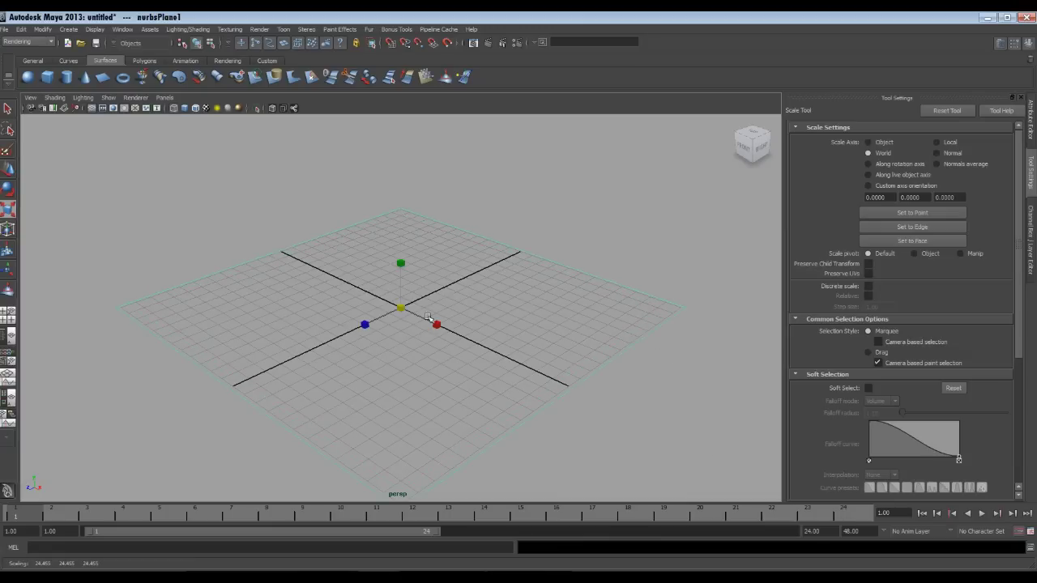
pyautogui.press('5')
pyautogui.hotkey('ctrl', 'a')
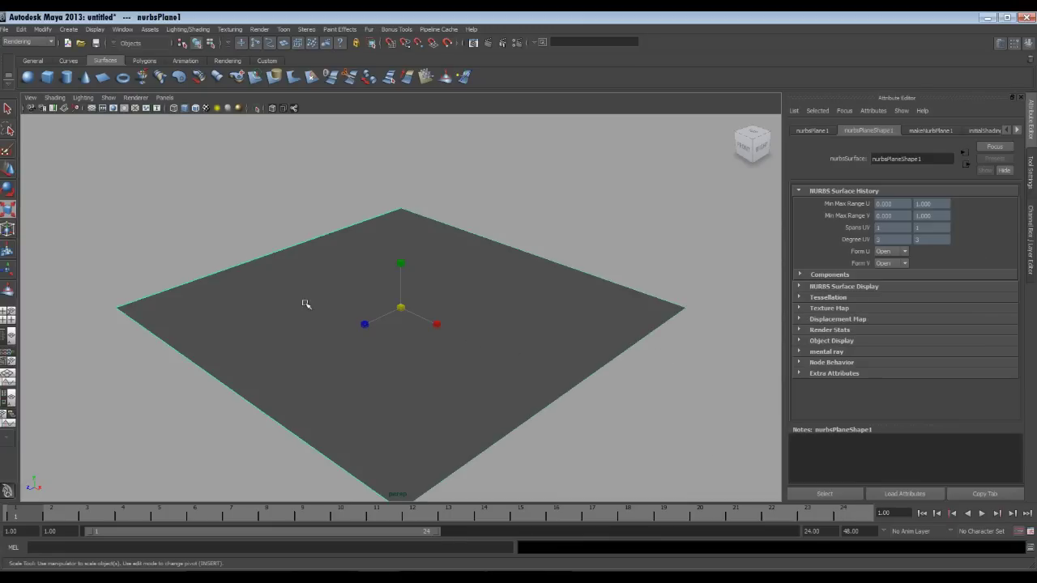
# Step: Delete the construction history of the NURBS plane
pyautogui.click(21, 29)
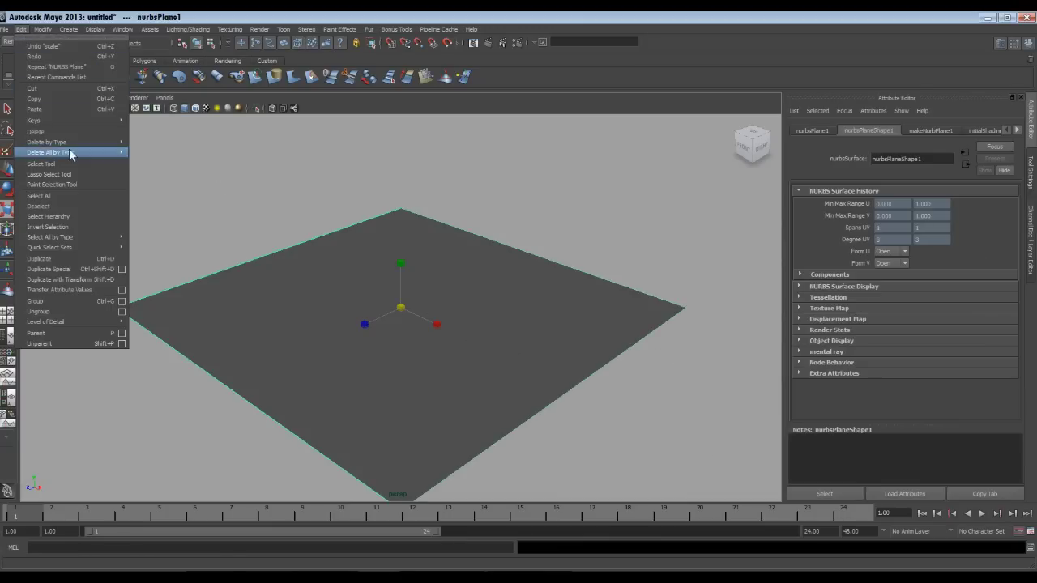
pyautogui.moveTo(73, 153)
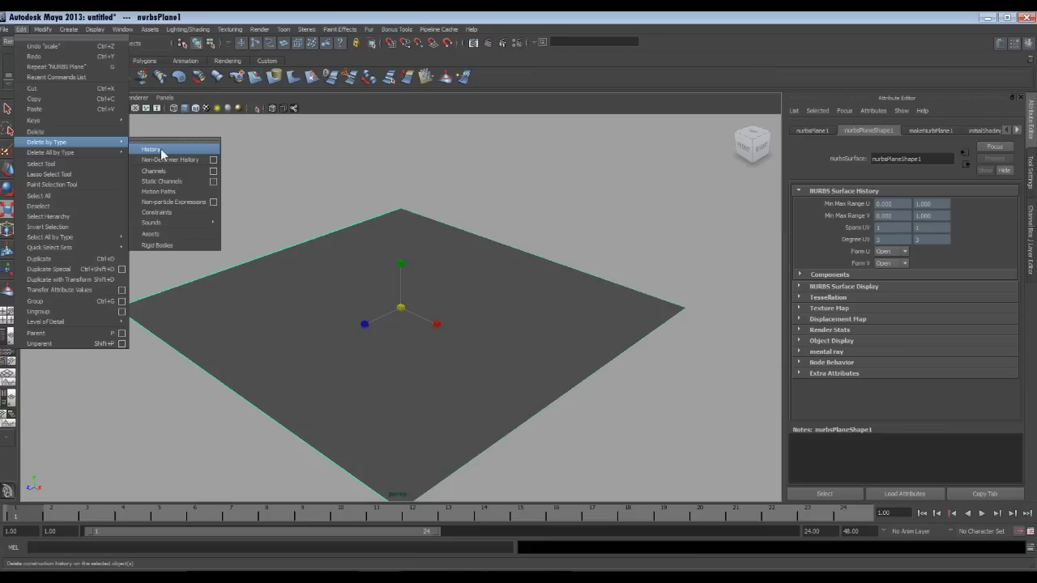
pyautogui.click(159, 149)
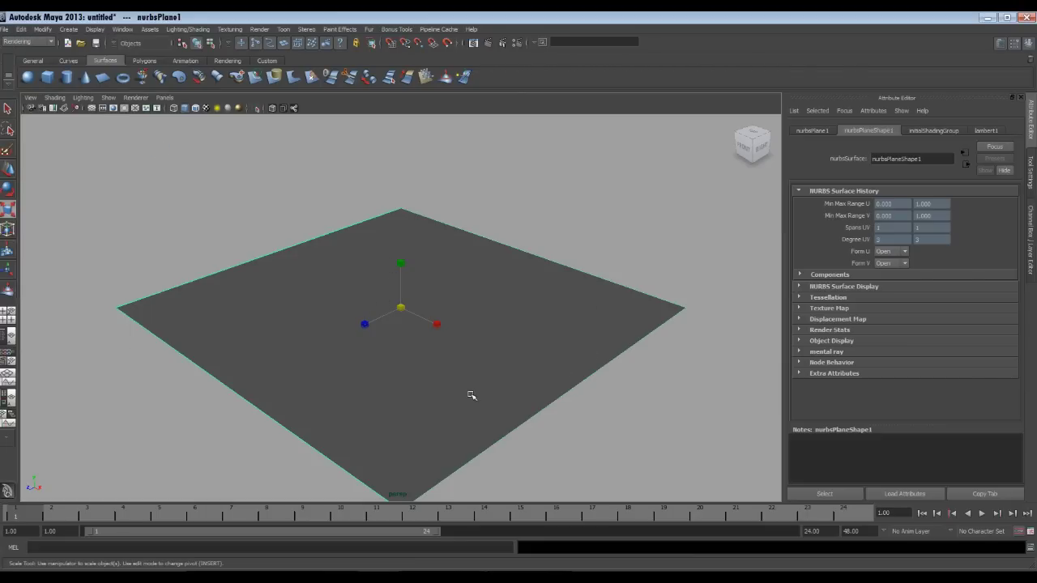
# Step: Assign a new Blinn material to the plane and give it a light, muted yellow-green colour
pyautogui.click(226, 62)
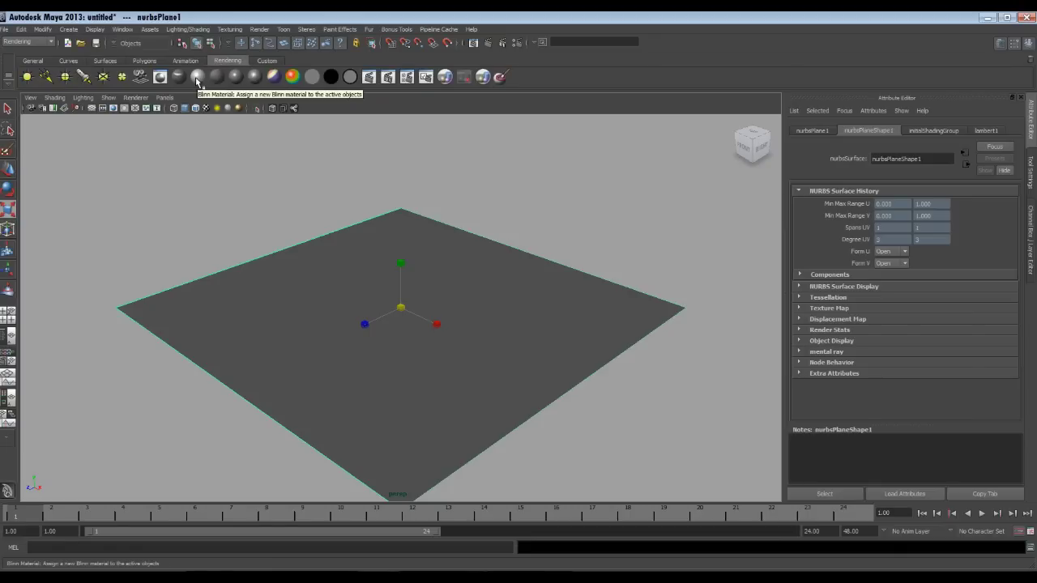
pyautogui.click(196, 78)
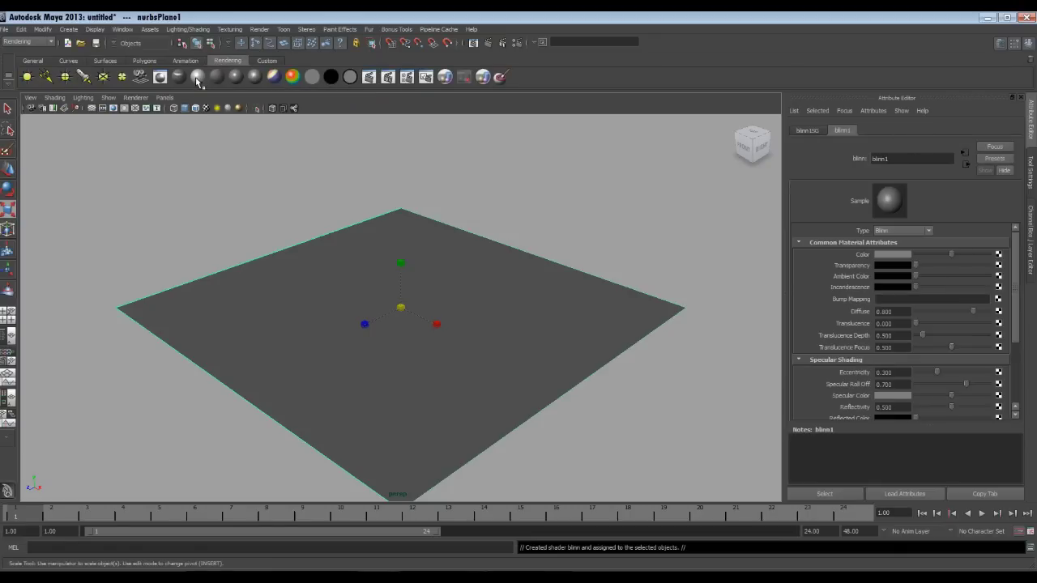
pyautogui.click(890, 256)
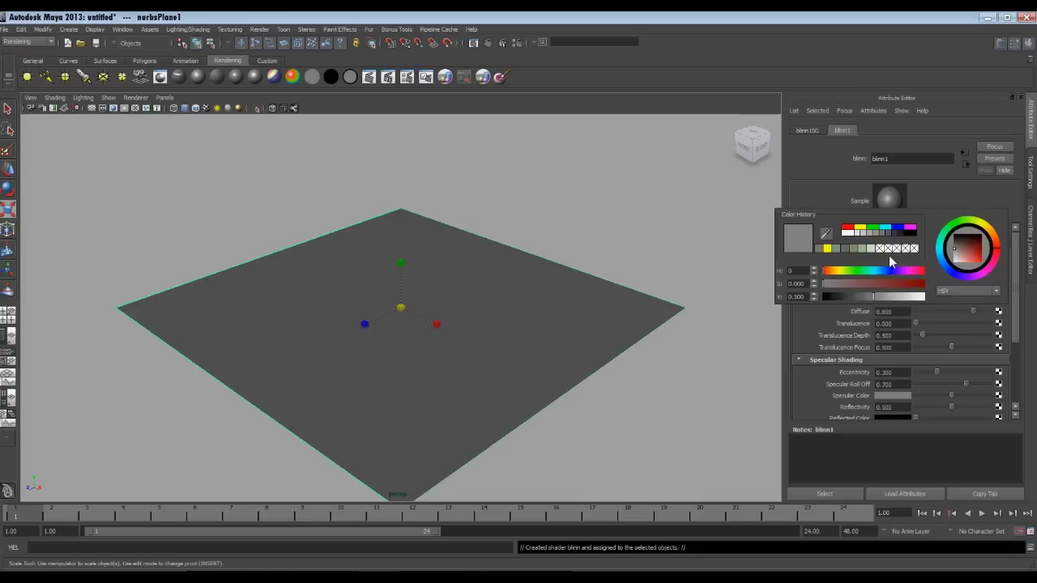
pyautogui.click(847, 270)
pyautogui.click(844, 284)
pyautogui.moveTo(844, 282); pyautogui.dragTo(848, 282)
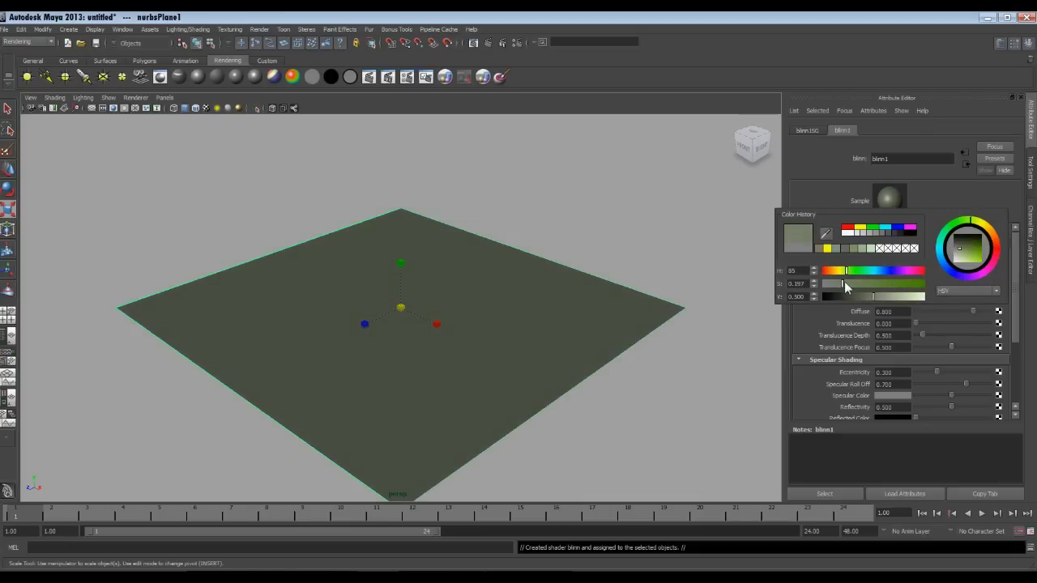
pyautogui.moveTo(872, 298); pyautogui.dragTo(897, 299)
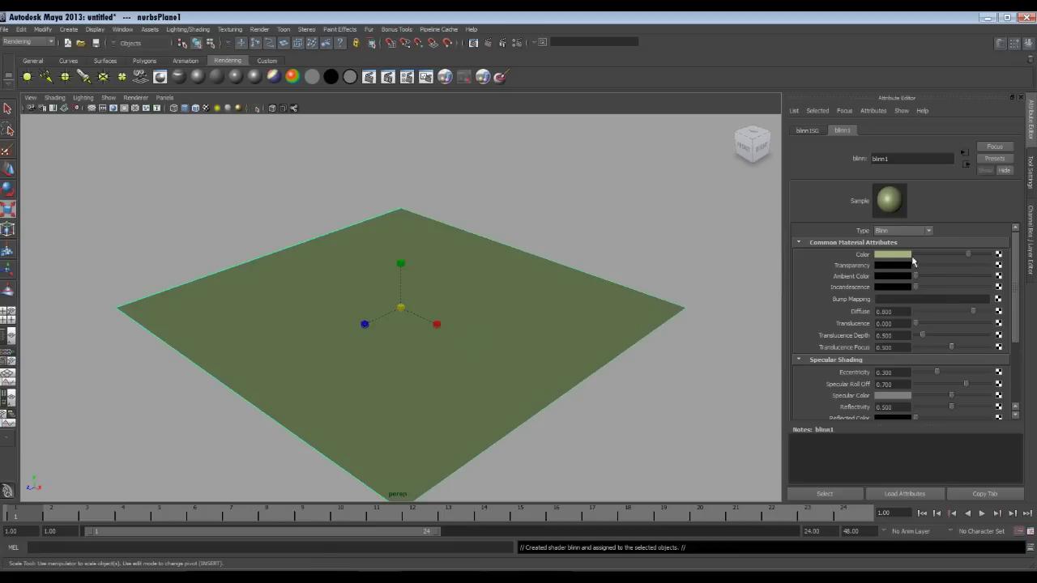
# Step: Raise the Blinn material's transparency to a mid grey and its ambient color to a dark grey
pyautogui.moveTo(916, 271); pyautogui.dragTo(955, 276)
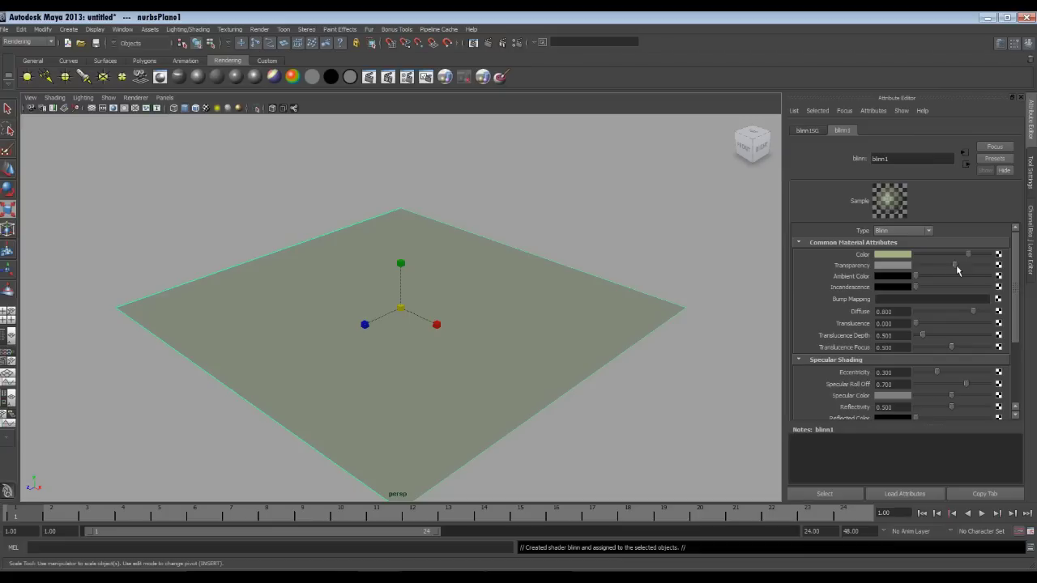
pyautogui.moveTo(916, 275); pyautogui.dragTo(928, 278)
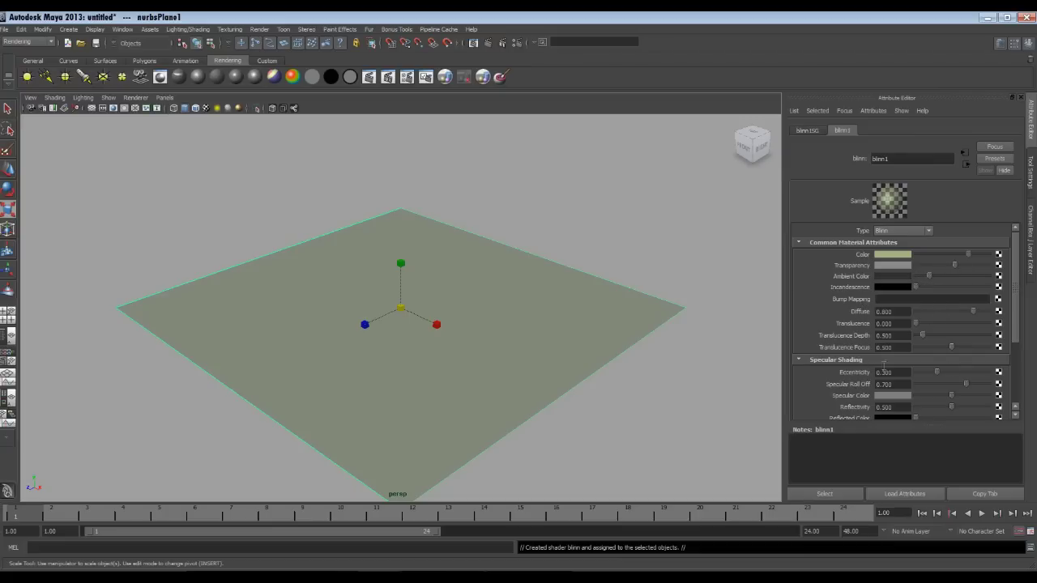
# Step: Set the Blinn material's eccentricity to about 0.068 and its specular roll off to 1
pyautogui.moveTo(1018, 325); pyautogui.dragTo(1019, 372)
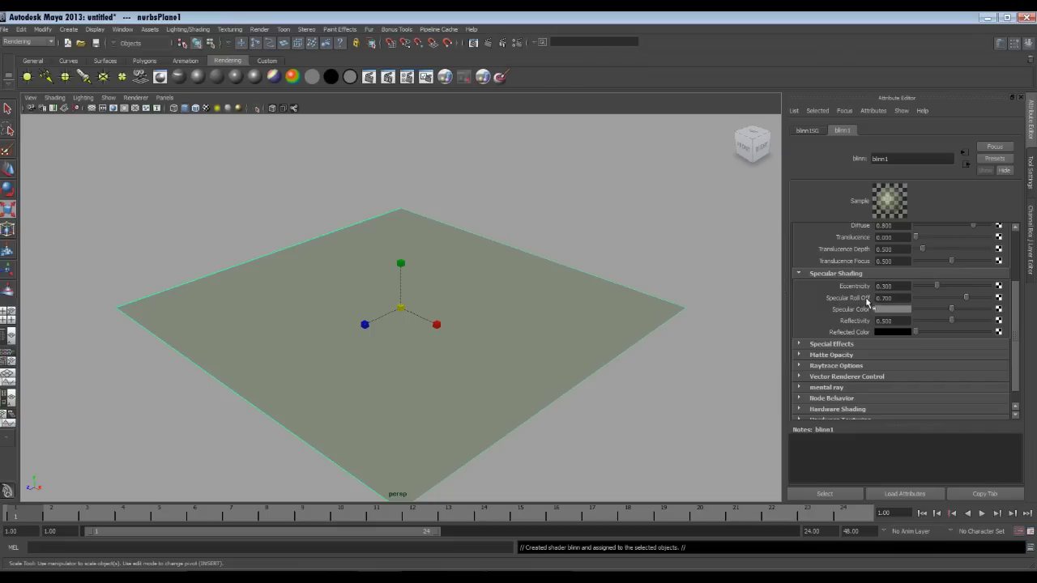
pyautogui.moveTo(938, 292); pyautogui.dragTo(921, 294)
pyautogui.moveTo(967, 302); pyautogui.dragTo(997, 303)
# Step: Start an IPR render facing the plane's right side and mark a region covering the plane for live updates
pyautogui.keyDown('alt'); pyautogui.moveTo(595, 354); pyautogui.dragTo(607, 398); pyautogui.keyUp('alt')
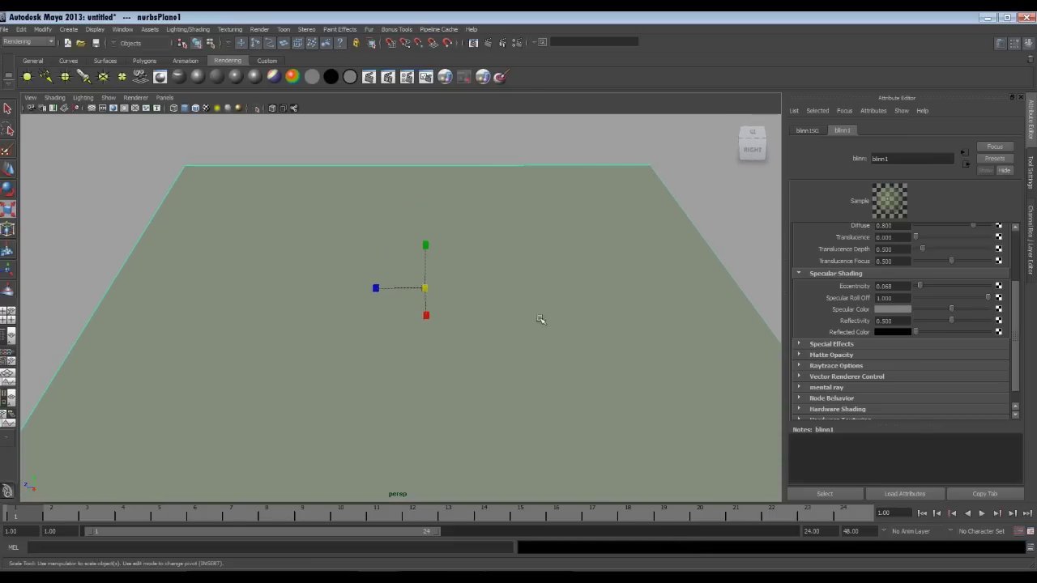
pyautogui.click(502, 44)
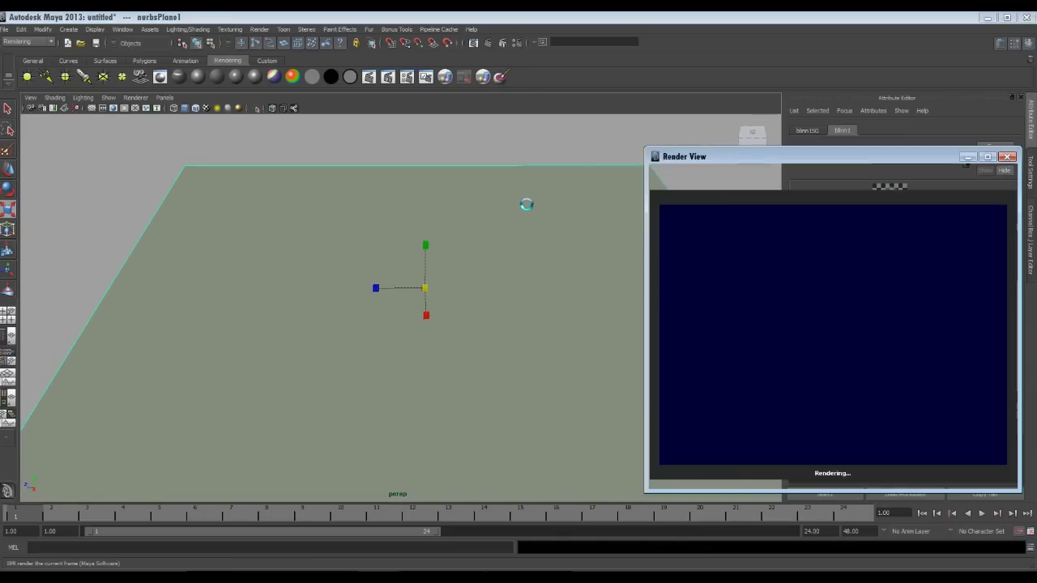
pyautogui.moveTo(829, 157); pyautogui.dragTo(431, 130)
pyautogui.moveTo(256, 227); pyautogui.dragTo(622, 438)
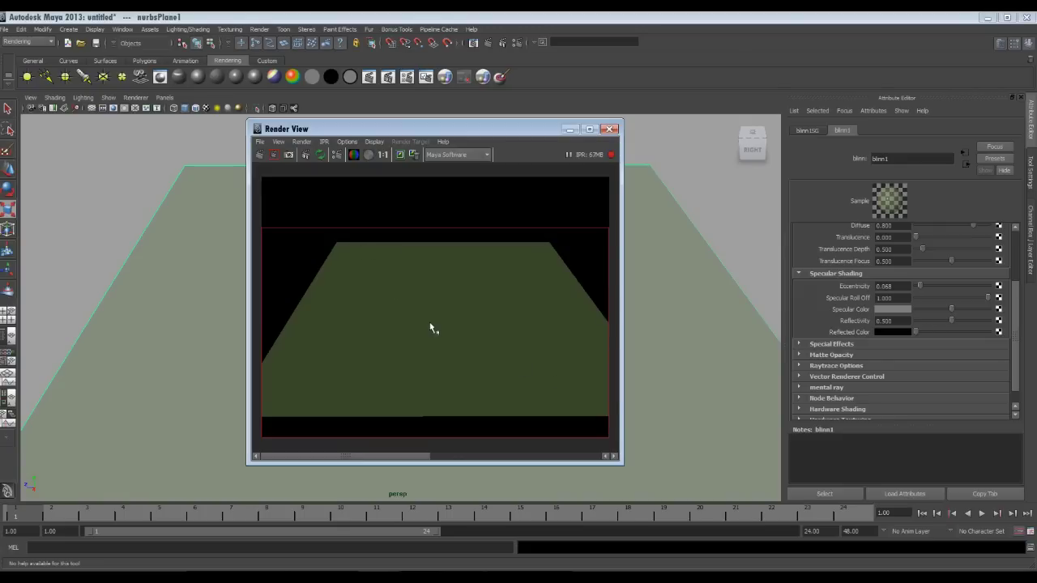
# Step: Connect a 2D Fractal texture to the Blinn material's bump mapping
pyautogui.moveTo(1012, 335); pyautogui.dragTo(1015, 265)
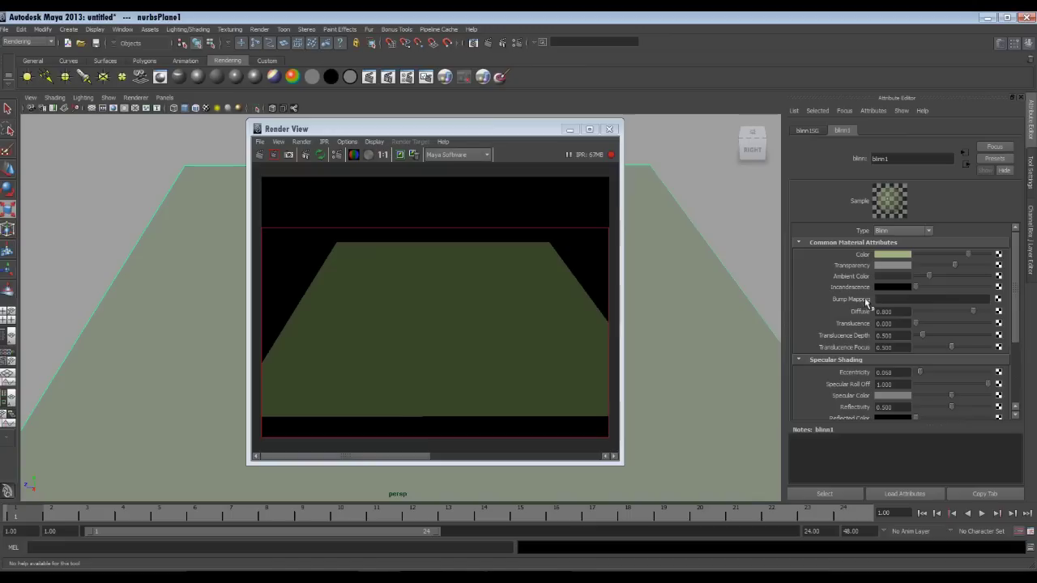
pyautogui.click(998, 299)
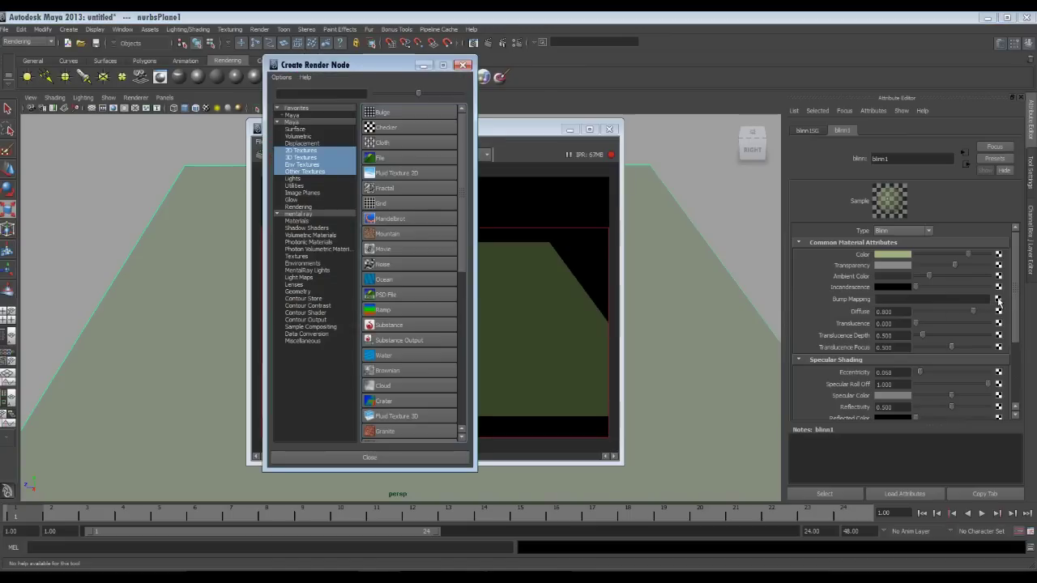
pyautogui.moveTo(386, 64); pyautogui.dragTo(463, 87)
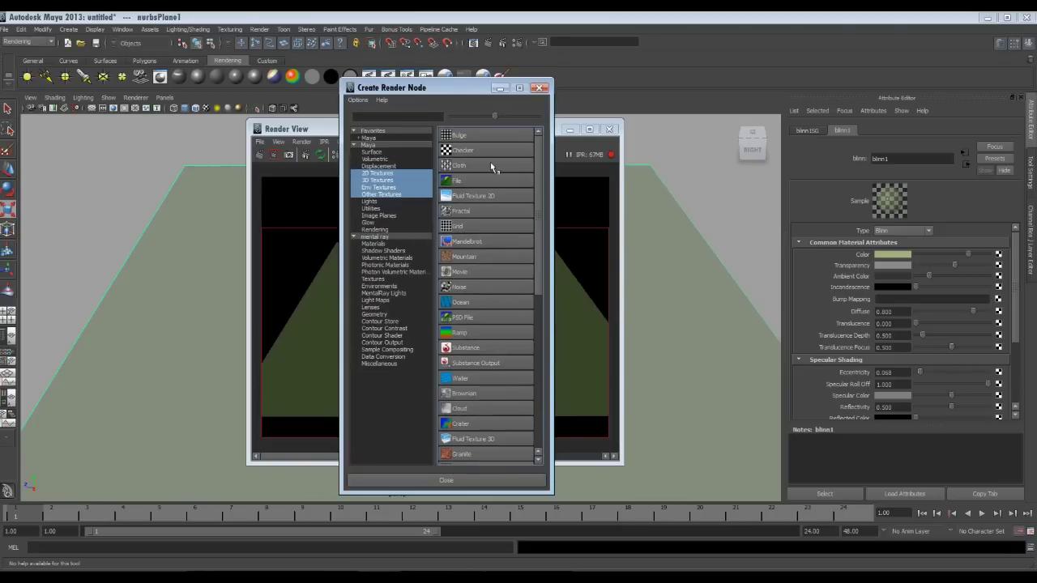
pyautogui.click(459, 212)
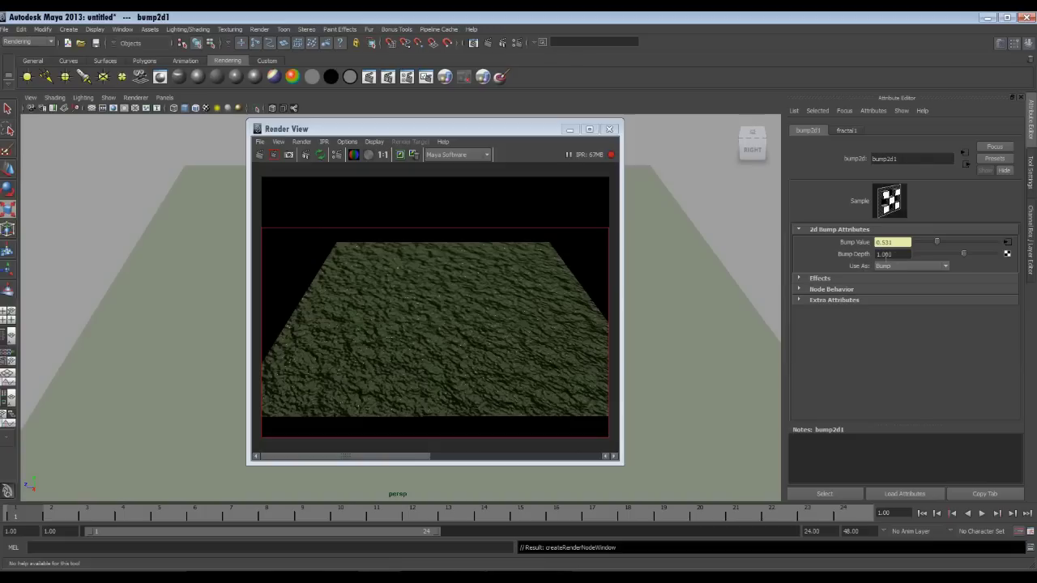
# Step: Try bump depths of 0.1 and 0.2 for the fractal bump
pyautogui.click(897, 255)
pyautogui.write('0.1')
pyautogui.press('Return')
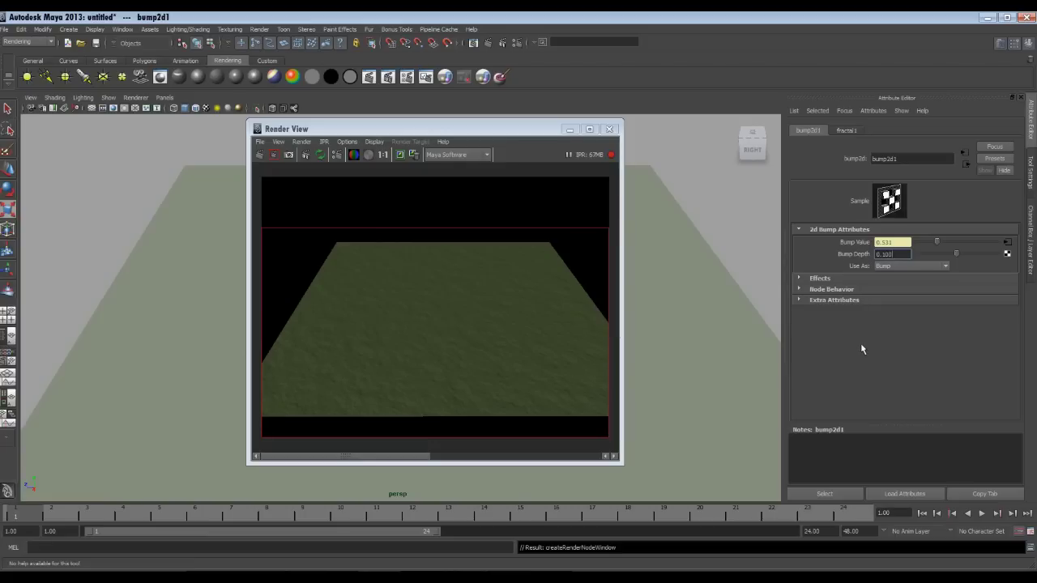
pyautogui.doubleClick(890, 254)
pyautogui.write('.2')
pyautogui.press('Return')
# Step: Set the bump depth of the fractal bump to 0.3
pyautogui.doubleClick(889, 253)
pyautogui.write('.3')
pyautogui.press('Return')
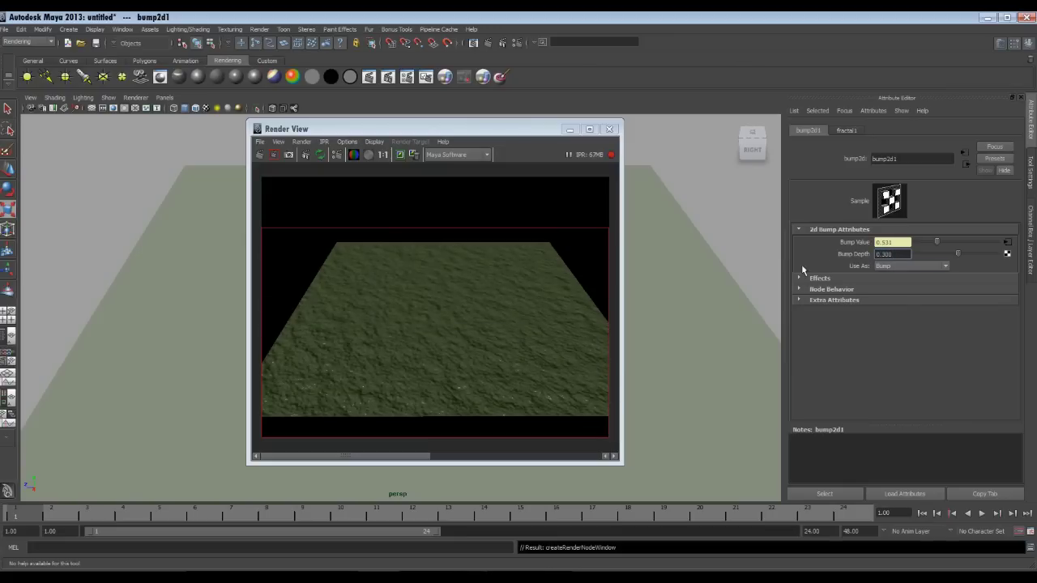
# Step: Render the bumped plane from a closer view to check the surface, and minimise the render window
pyautogui.click(570, 129)
pyautogui.keyDown('alt'); pyautogui.moveTo(378, 327); pyautogui.dragTo(579, 403, button='right'); pyautogui.keyUp('alt')
pyautogui.click(490, 42)
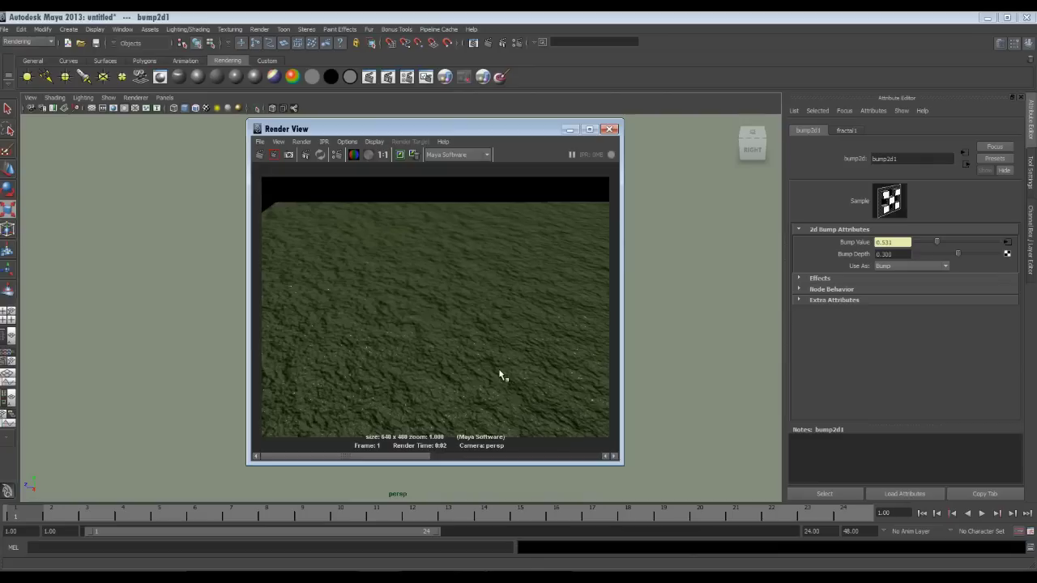
pyautogui.click(570, 130)
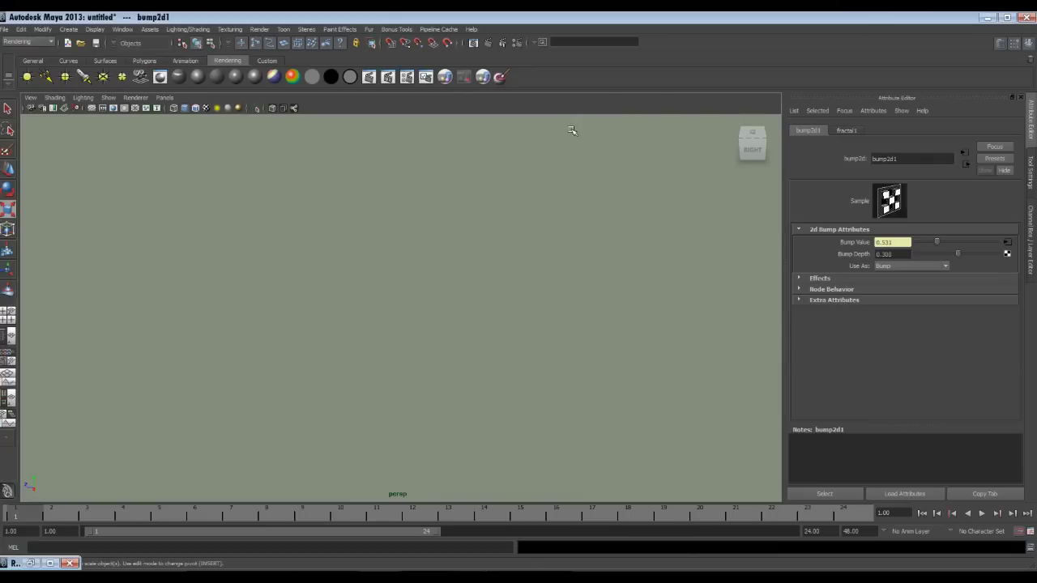
# Step: Add a directional light and raise it about 4.6 units above the plane
pyautogui.click(47, 77)
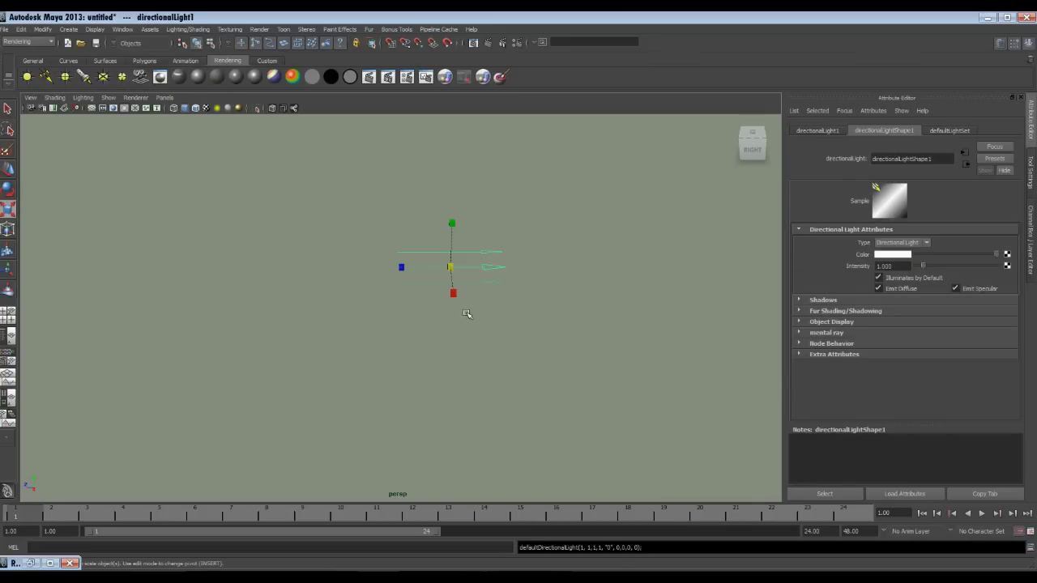
pyautogui.keyDown('alt'); pyautogui.moveTo(691, 391); pyautogui.dragTo(441, 386, button='right'); pyautogui.keyUp('alt')
pyautogui.press('w')
pyautogui.moveTo(432, 257); pyautogui.dragTo(418, 137)
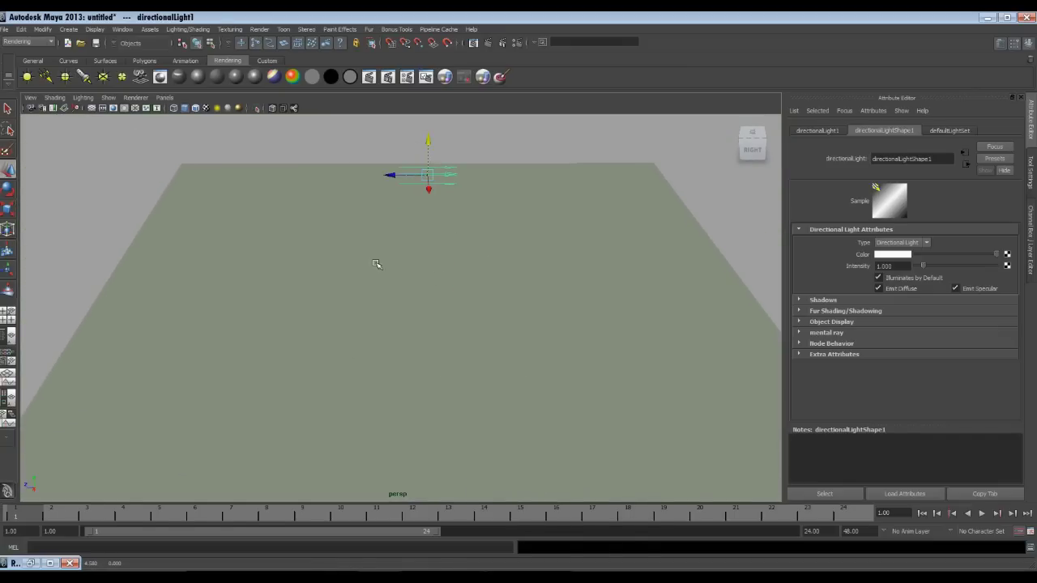
# Step: Rotate the directional light to shine steeply down onto the plane and test-render the frame
pyautogui.keyDown('alt'); pyautogui.moveTo(505, 317); pyautogui.dragTo(502, 324, button='middle'); pyautogui.keyUp('alt')
pyautogui.keyDown('alt'); pyautogui.moveTo(502, 324); pyautogui.dragTo(459, 362); pyautogui.keyUp('alt')
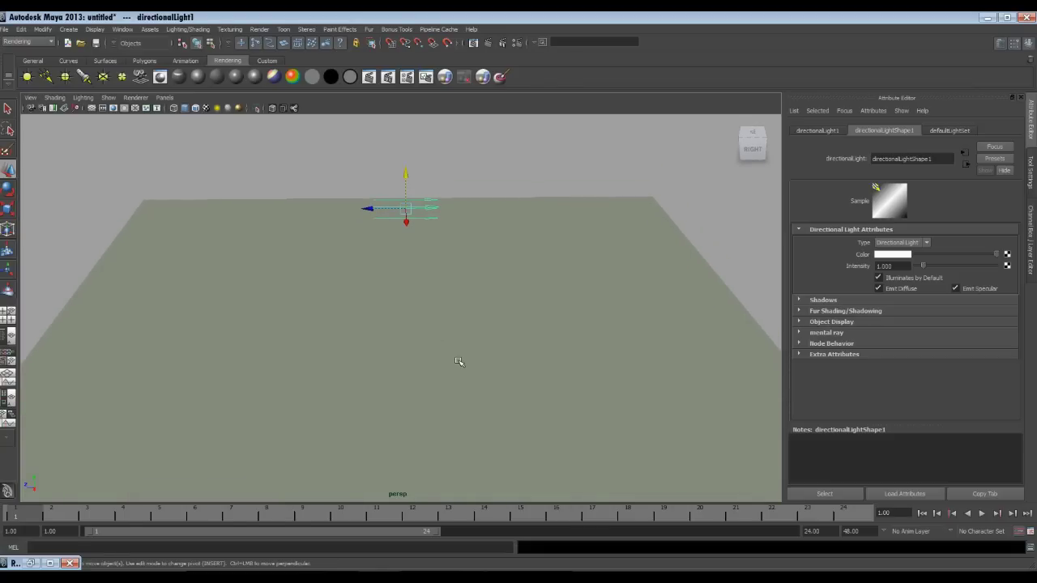
pyautogui.press('e')
pyautogui.moveTo(451, 206); pyautogui.dragTo(382, 227)
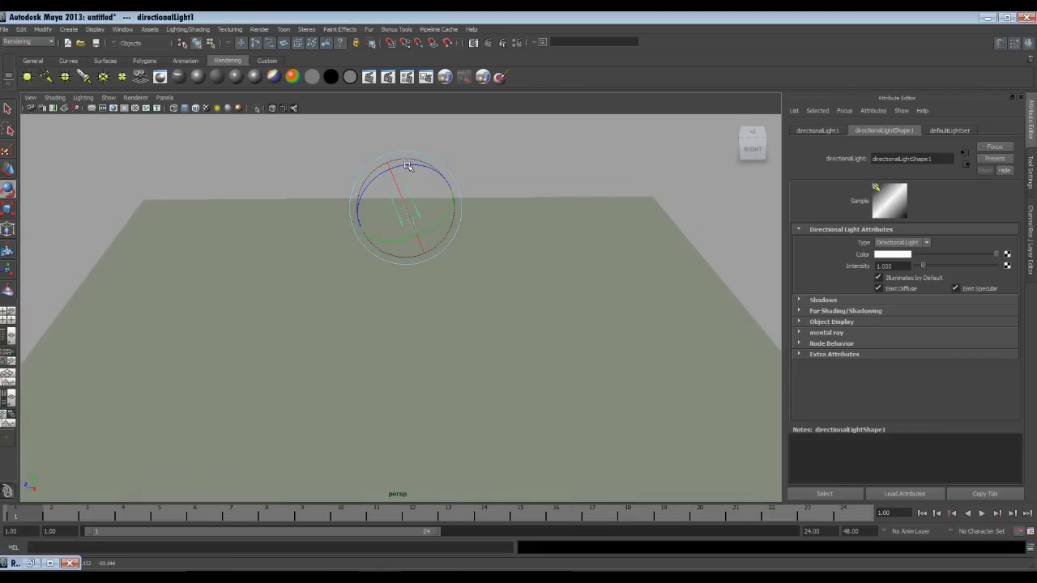
pyautogui.moveTo(409, 179); pyautogui.dragTo(419, 215)
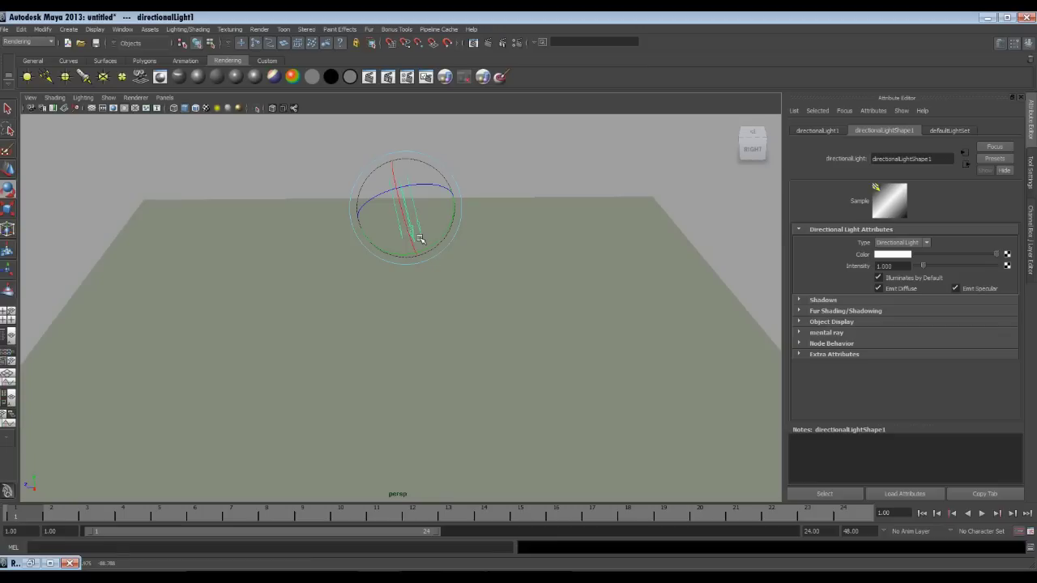
pyautogui.moveTo(420, 239); pyautogui.dragTo(425, 226)
pyautogui.click(487, 46)
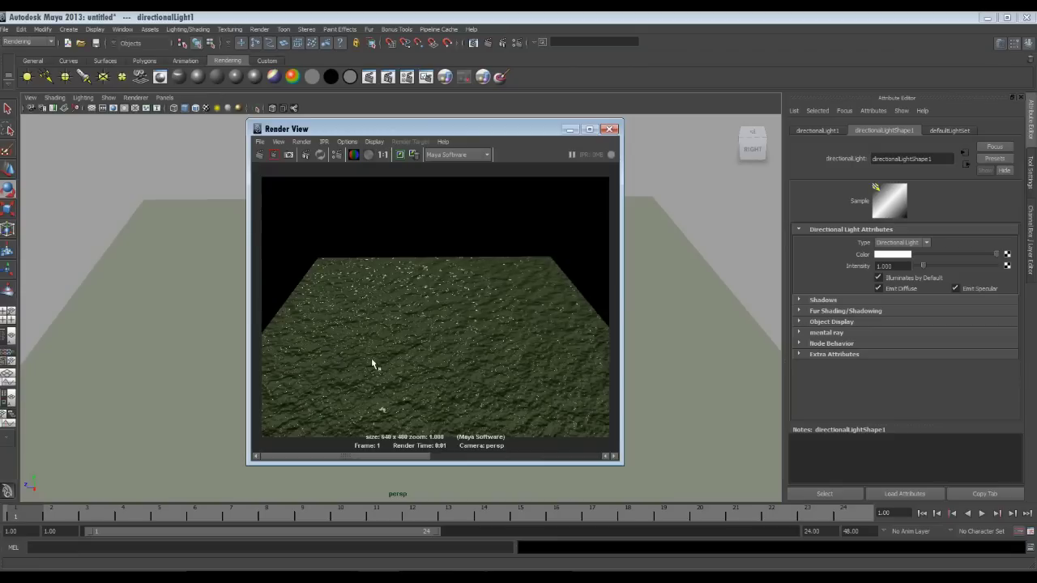
pyautogui.click(569, 129)
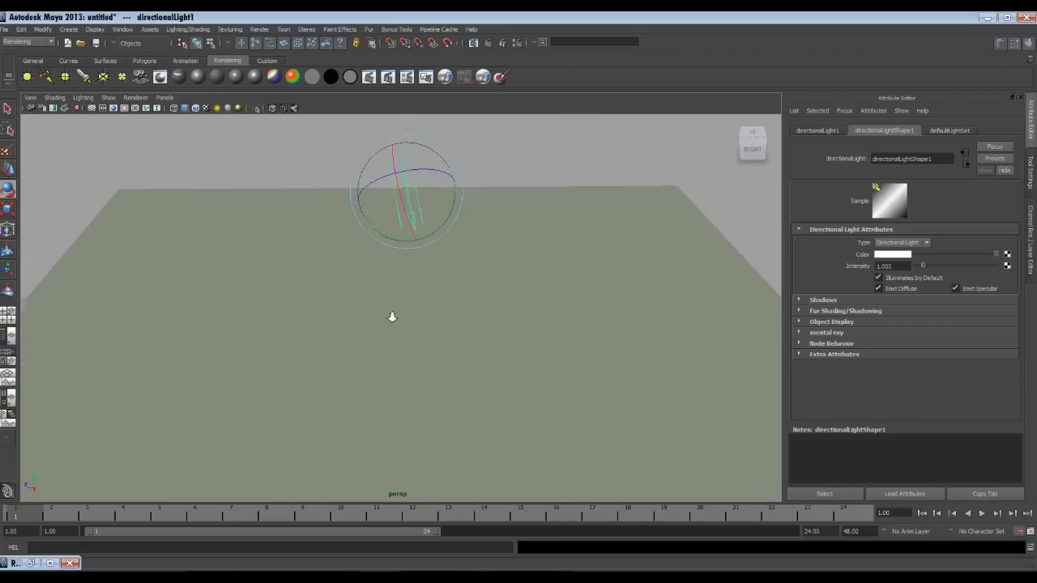
# Step: Turn on the resolution gate and render a closer view of the lit plane
pyautogui.keyDown('alt'); pyautogui.moveTo(392, 317); pyautogui.dragTo(583, 375); pyautogui.keyUp('alt')
pyautogui.press('w')
pyautogui.keyDown('alt'); pyautogui.moveTo(519, 285); pyautogui.dragTo(513, 264); pyautogui.keyUp('alt')
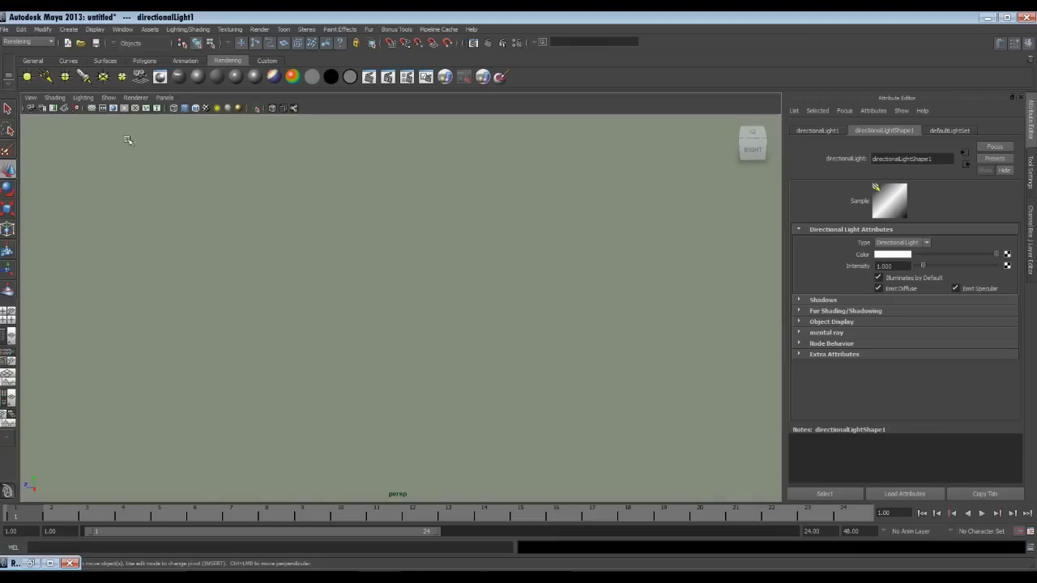
pyautogui.click(119, 109)
pyautogui.click(487, 42)
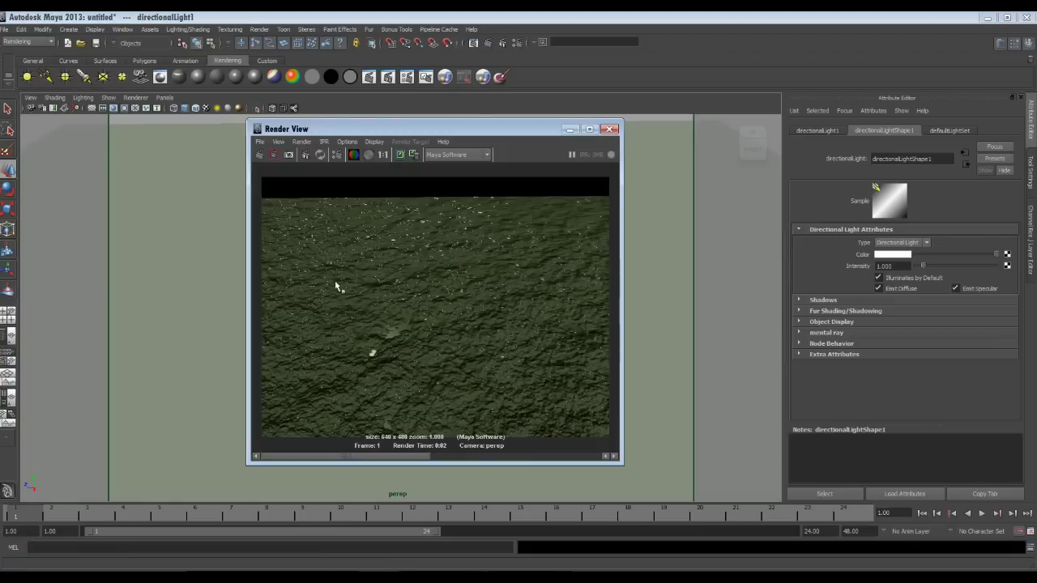
pyautogui.click(640, 319)
pyautogui.scroll(-2, 575, 341)
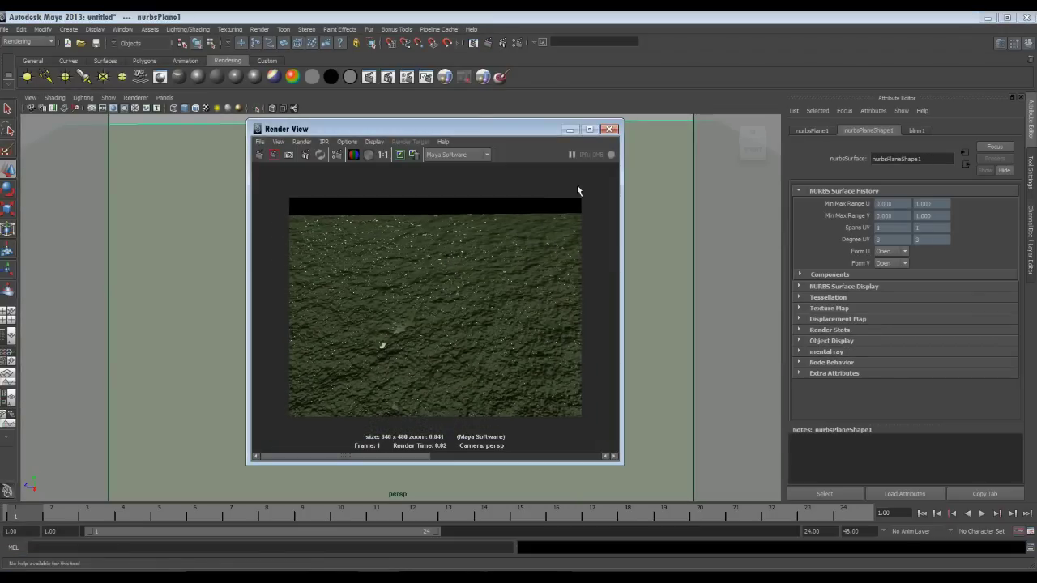
# Step: Render the lit plane from a wider front view showing its far corners, and minimise the render window
pyautogui.click(570, 129)
pyautogui.keyDown('alt'); pyautogui.moveTo(487, 162); pyautogui.dragTo(472, 241); pyautogui.keyUp('alt')
pyautogui.click(404, 212)
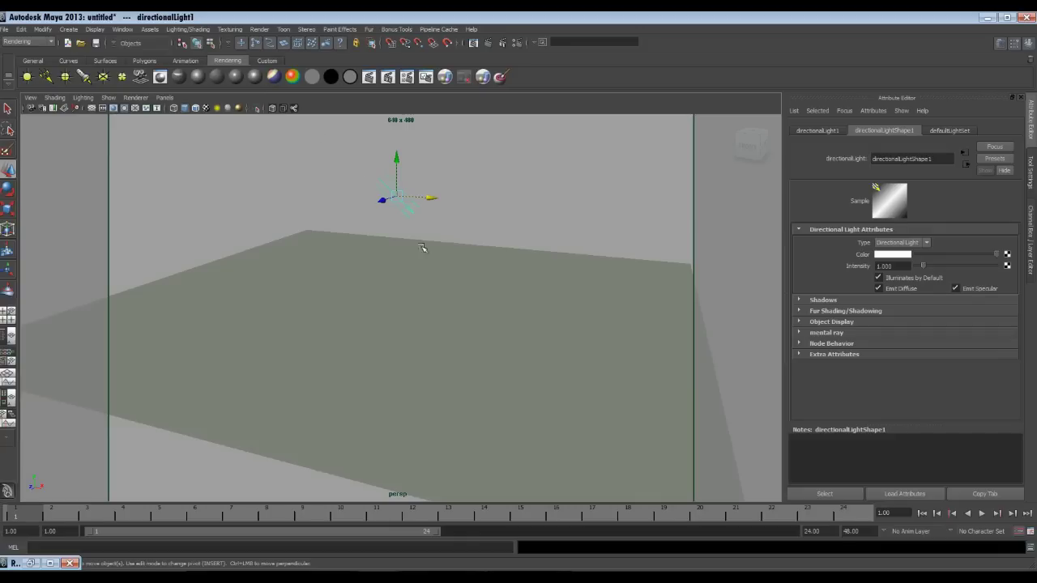
pyautogui.keyDown('alt'); pyautogui.moveTo(548, 343); pyautogui.dragTo(409, 340); pyautogui.keyUp('alt')
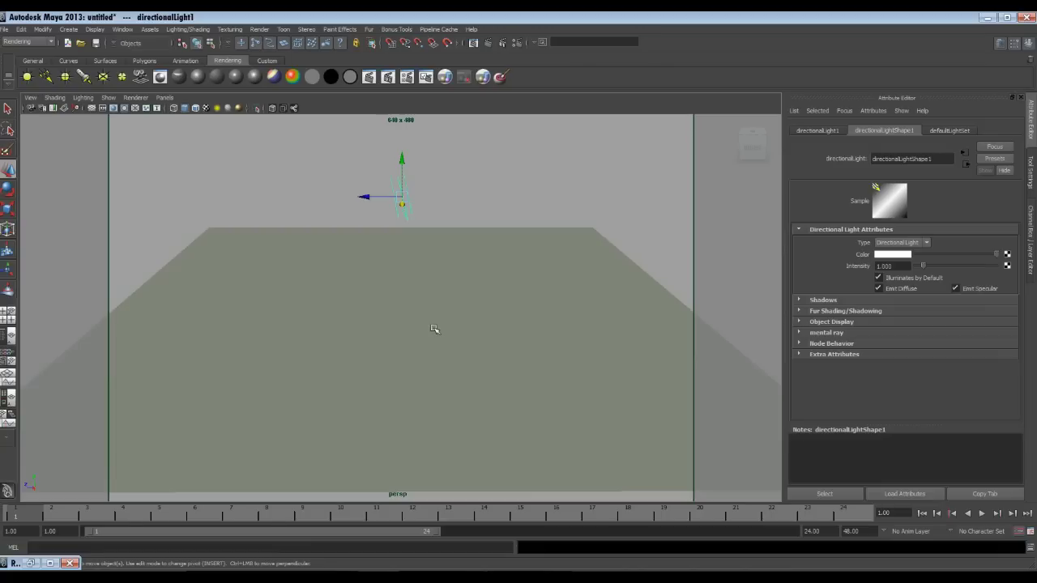
pyautogui.scroll(3, 435, 329)
pyautogui.click(486, 42)
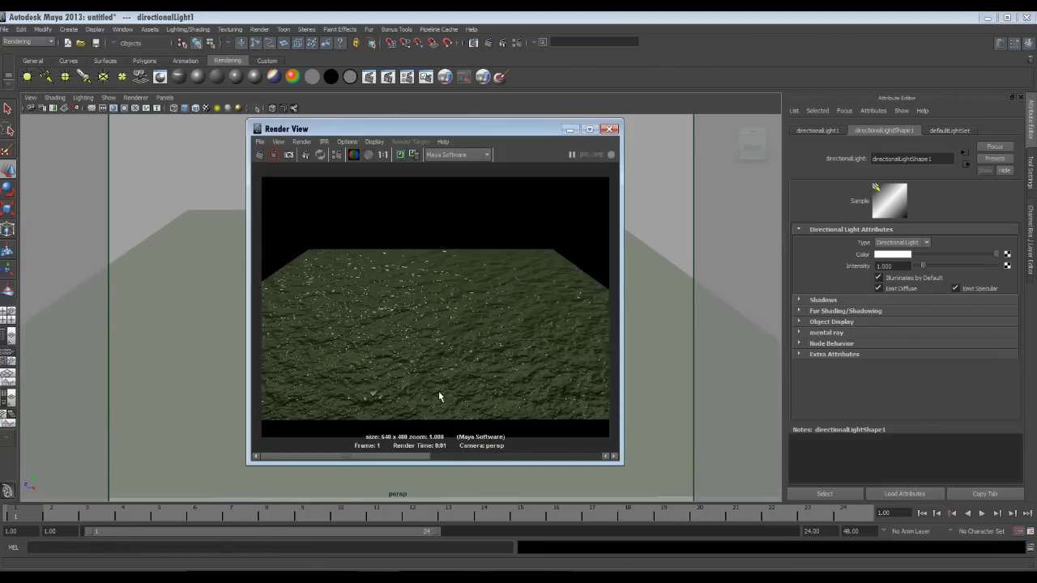
pyautogui.click(570, 130)
# Step: Open the plane's Blinn material and start an IPR render with the tuning region covering the whole plane
pyautogui.click(558, 314)
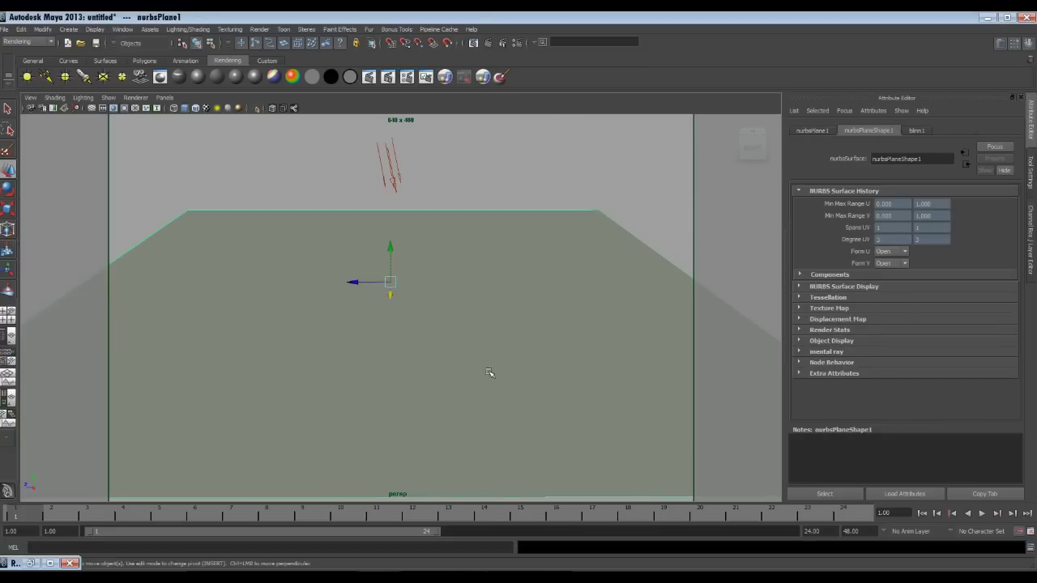
pyautogui.click(918, 131)
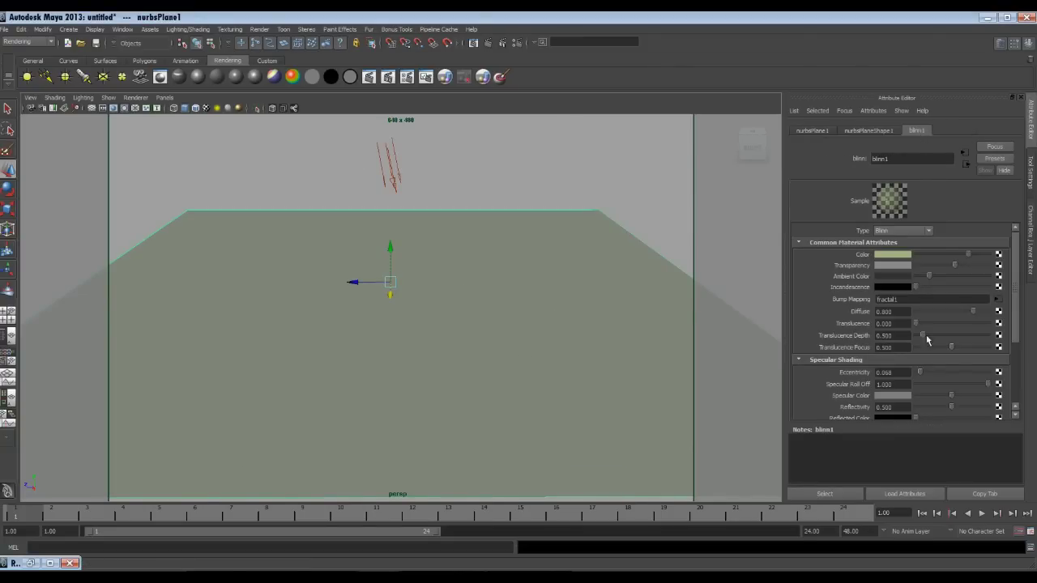
pyautogui.click(502, 42)
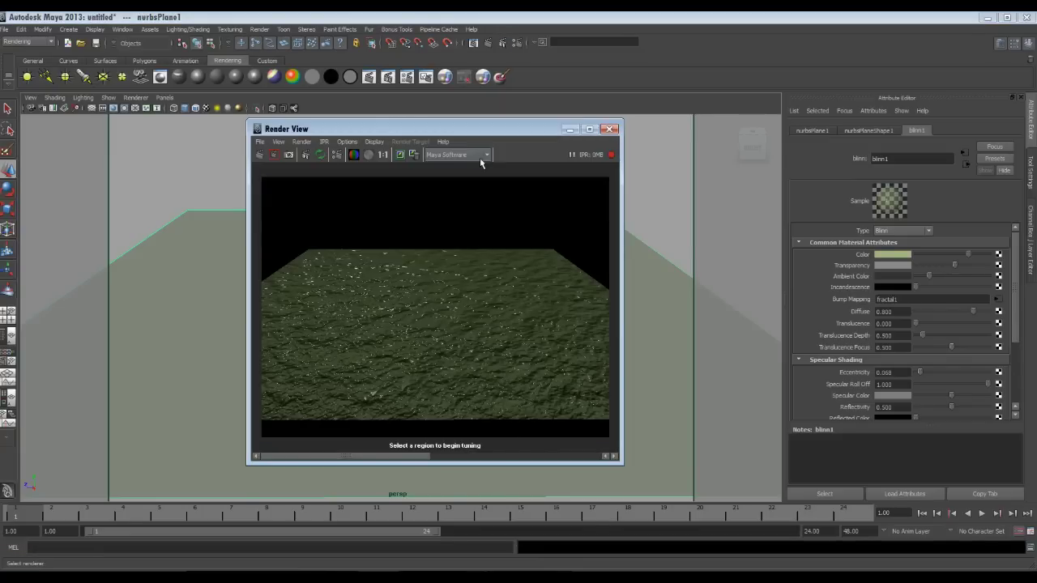
pyautogui.moveTo(256, 245); pyautogui.dragTo(612, 437)
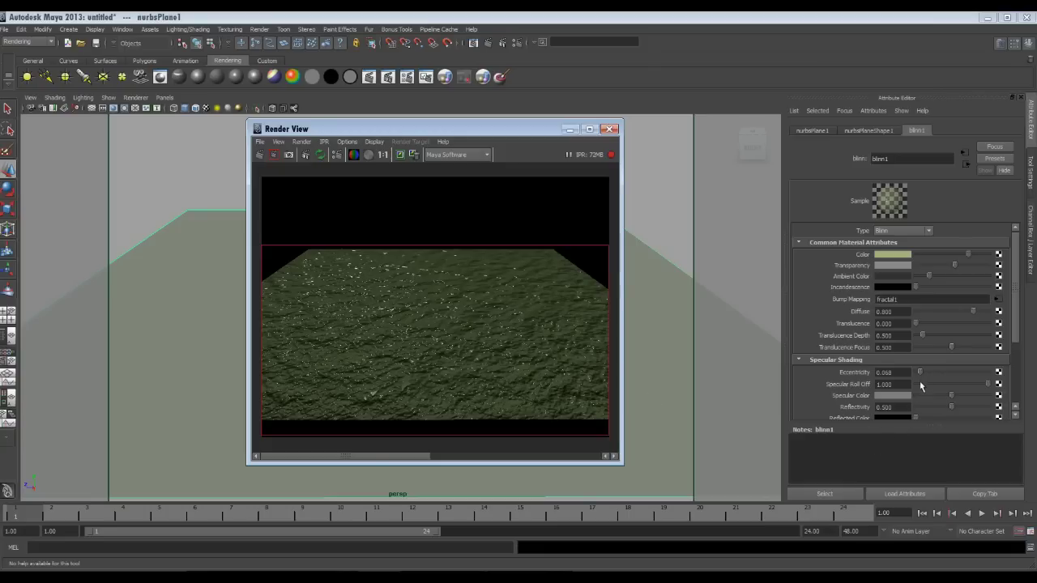
# Step: Set the Blinn's eccentricity to 0.120, keep specular roll off at 1.000 after trying 0.481, and brighten the specular color to light grey
pyautogui.moveTo(919, 371)
pyautogui.mouseDown()
pyautogui.moveTo(949, 377)
pyautogui.moveTo(920, 377)
pyautogui.mouseUp()
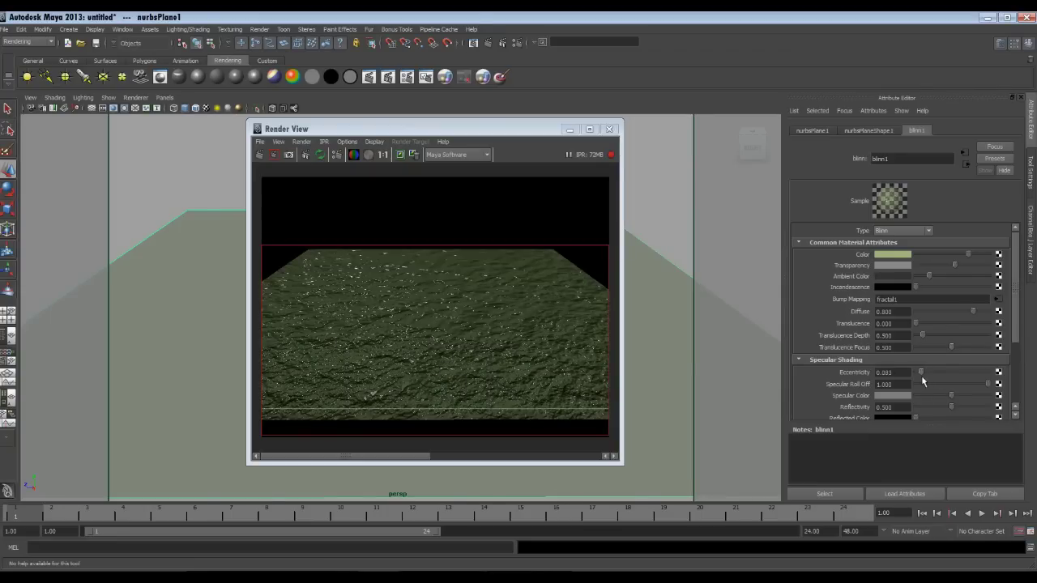
pyautogui.moveTo(926, 379); pyautogui.dragTo(924, 379)
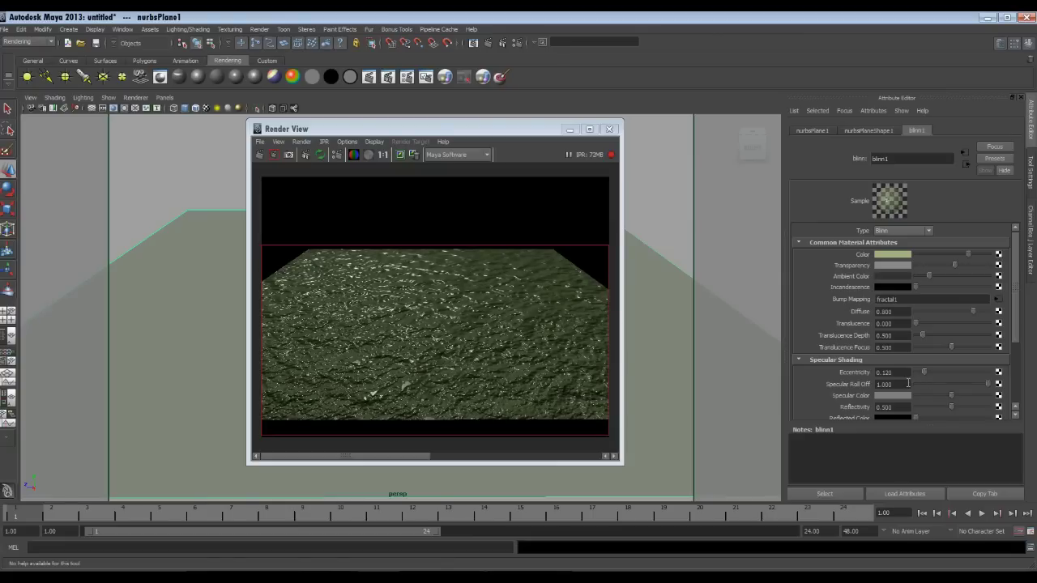
pyautogui.moveTo(986, 385); pyautogui.dragTo(951, 397)
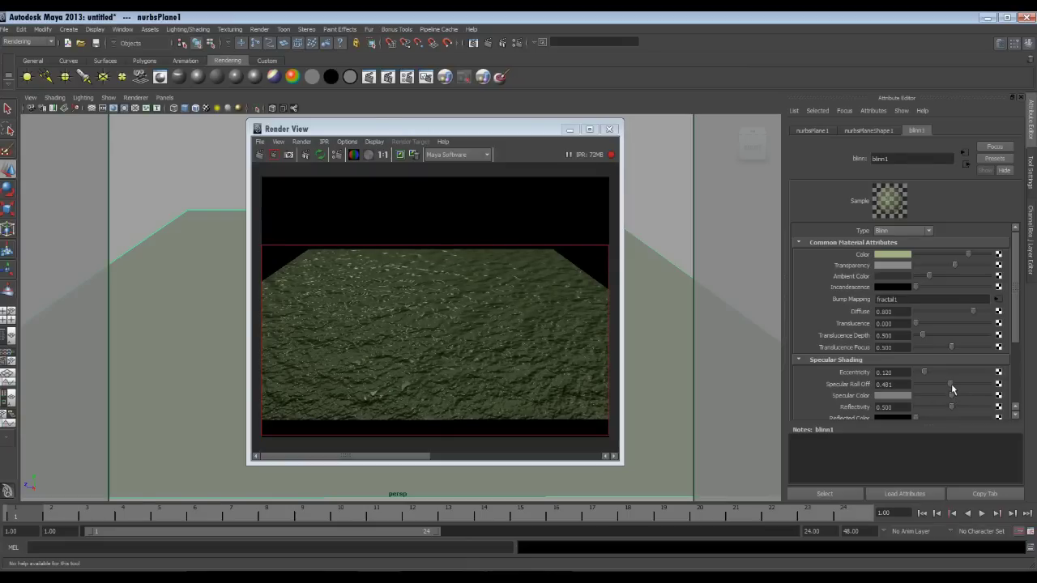
pyautogui.moveTo(951, 384); pyautogui.dragTo(995, 388)
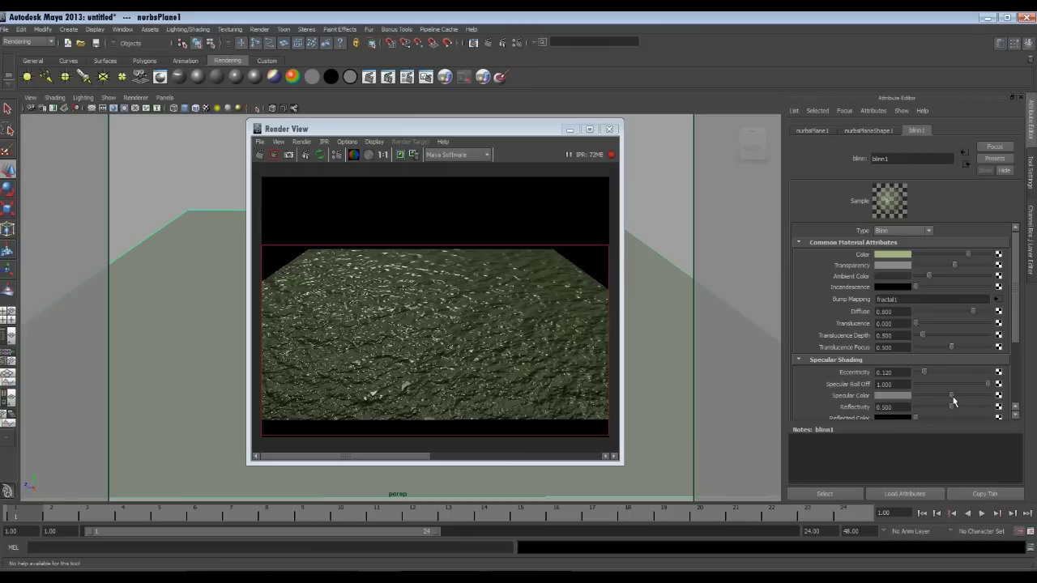
pyautogui.moveTo(953, 400)
pyautogui.mouseDown()
pyautogui.moveTo(982, 400)
pyautogui.moveTo(973, 400)
pyautogui.mouseUp()
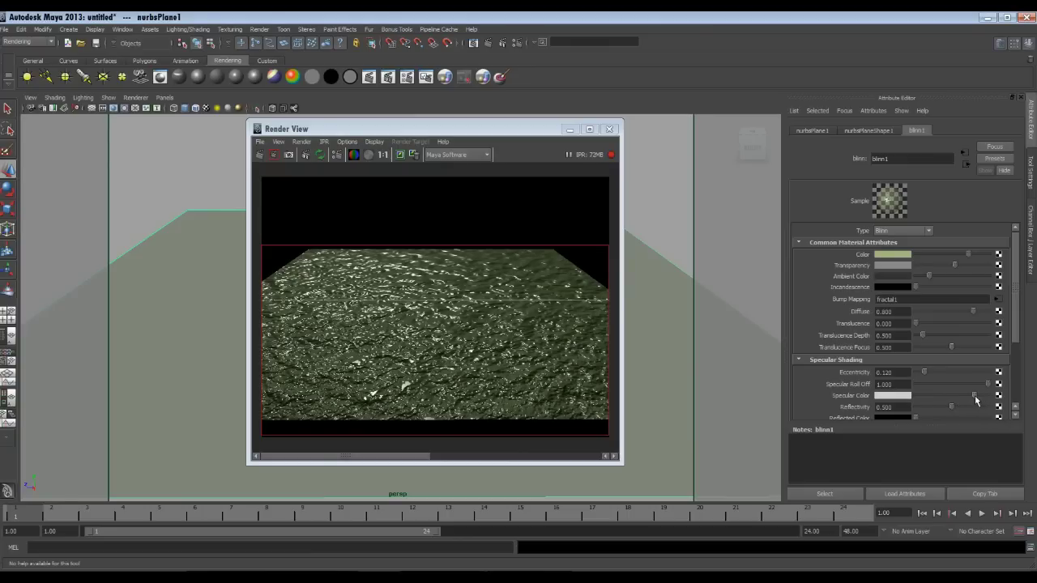
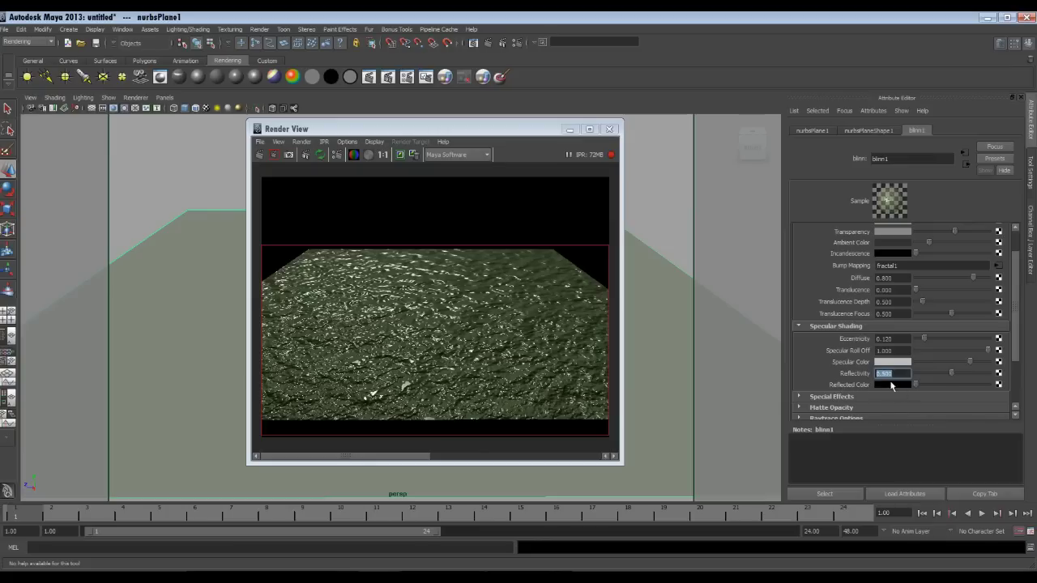
# Step: Map the Blinn's reflected color with the CHRMWARP.JPG file texture from the Desktop, previewing the image first, and set reflectivity to 0.271
pyautogui.click(999, 386)
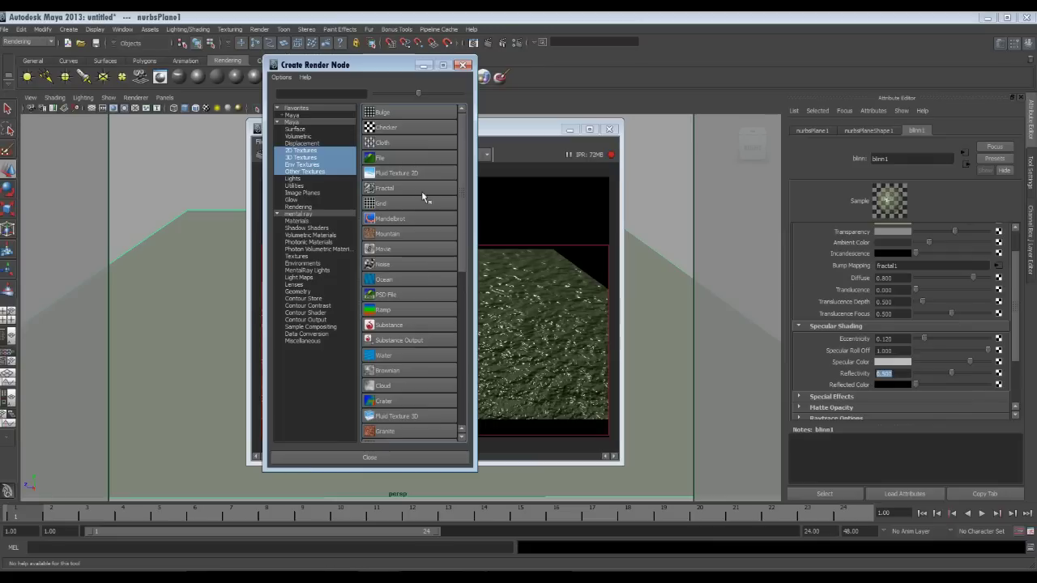
pyautogui.click(384, 159)
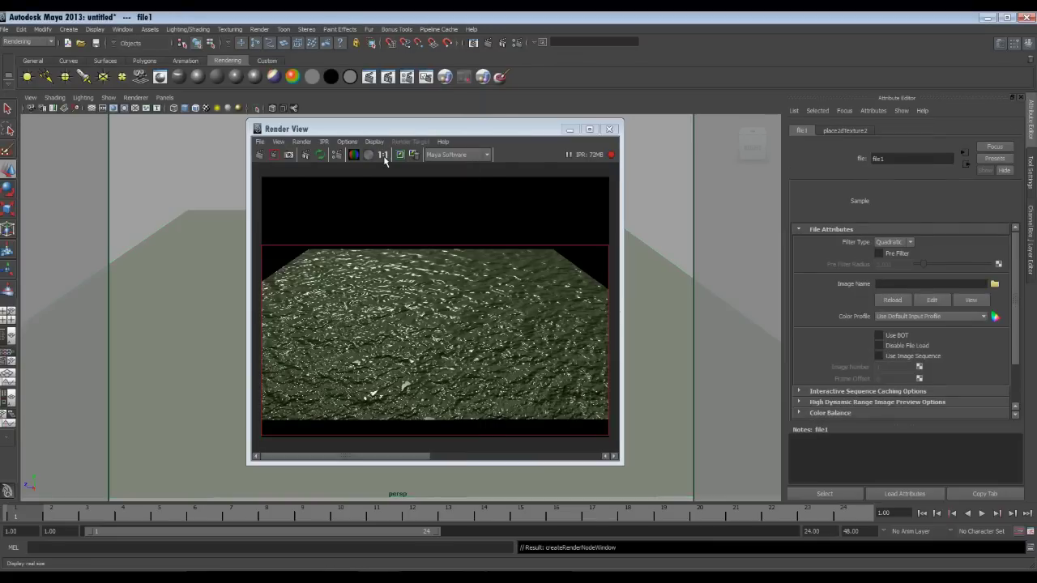
pyautogui.click(994, 285)
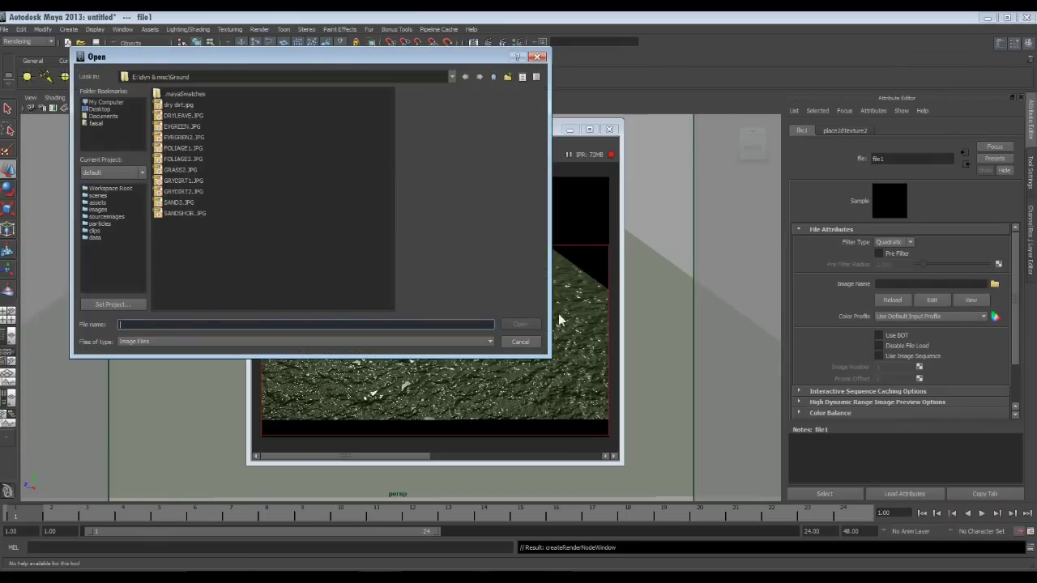
pyautogui.click(98, 109)
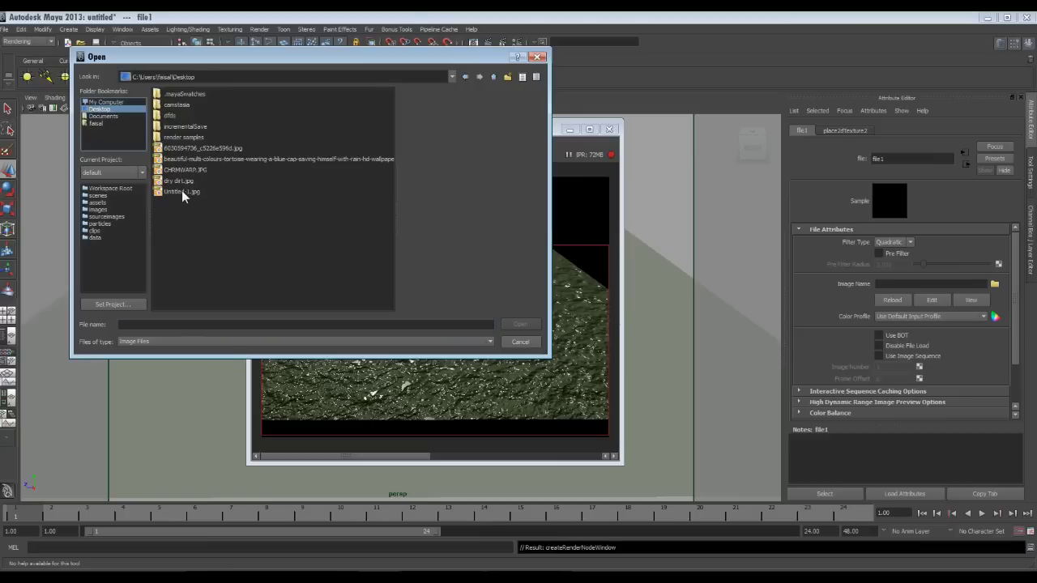
pyautogui.click(177, 172)
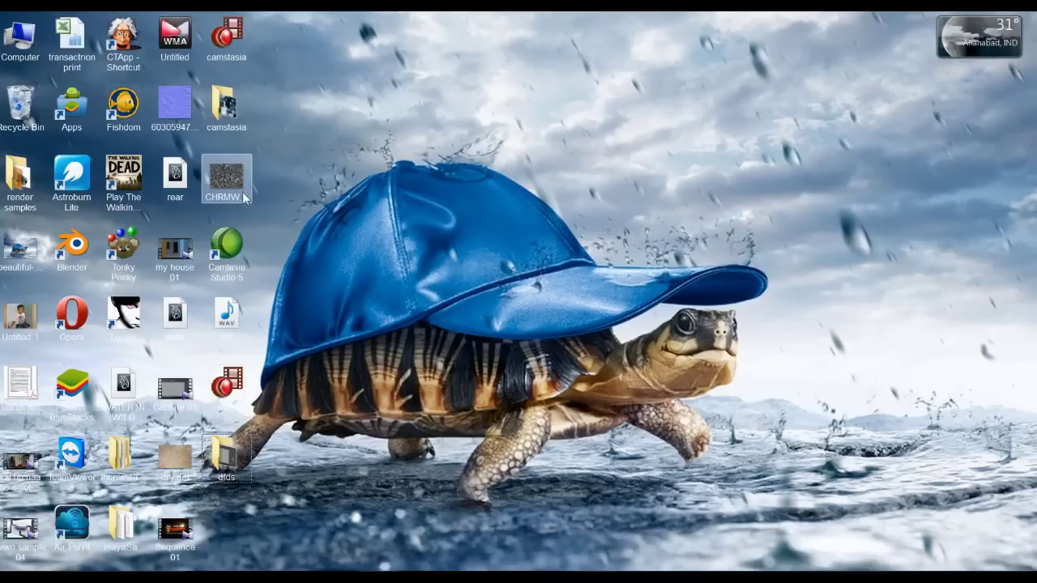
pyautogui.doubleClick(242, 192)
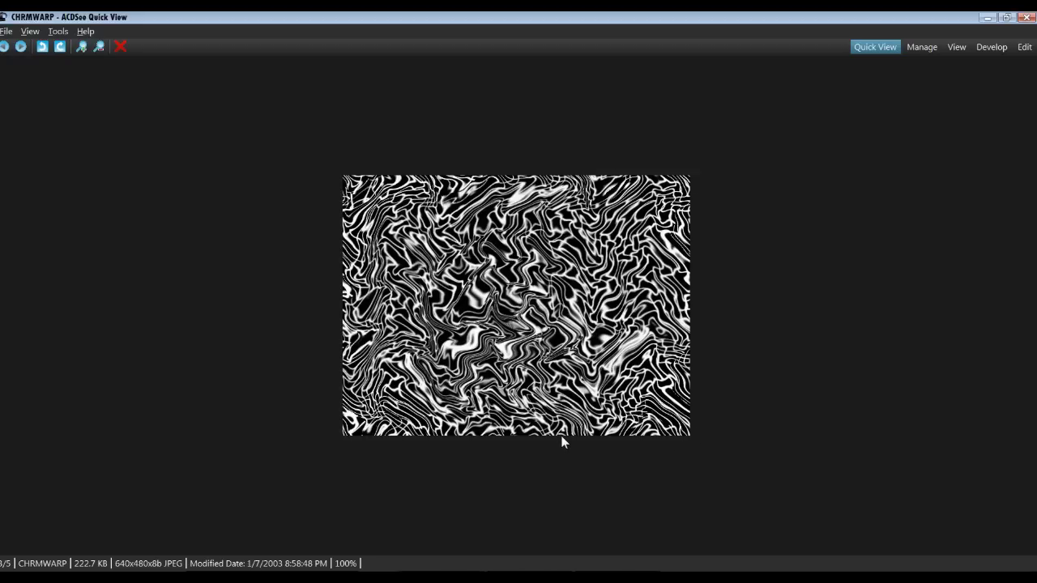
pyautogui.press('Escape')
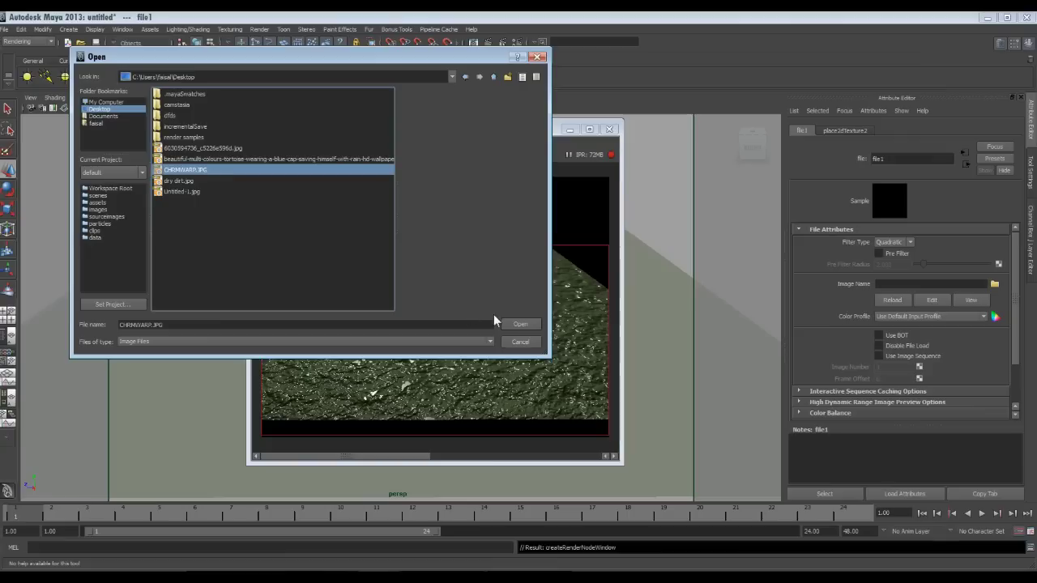
pyautogui.click(514, 326)
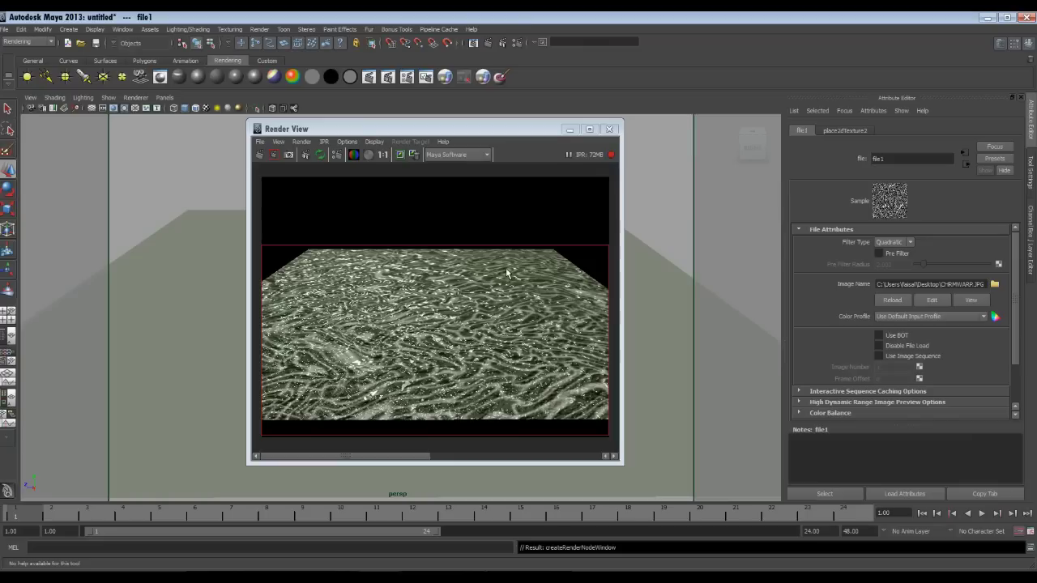
pyautogui.click(656, 292)
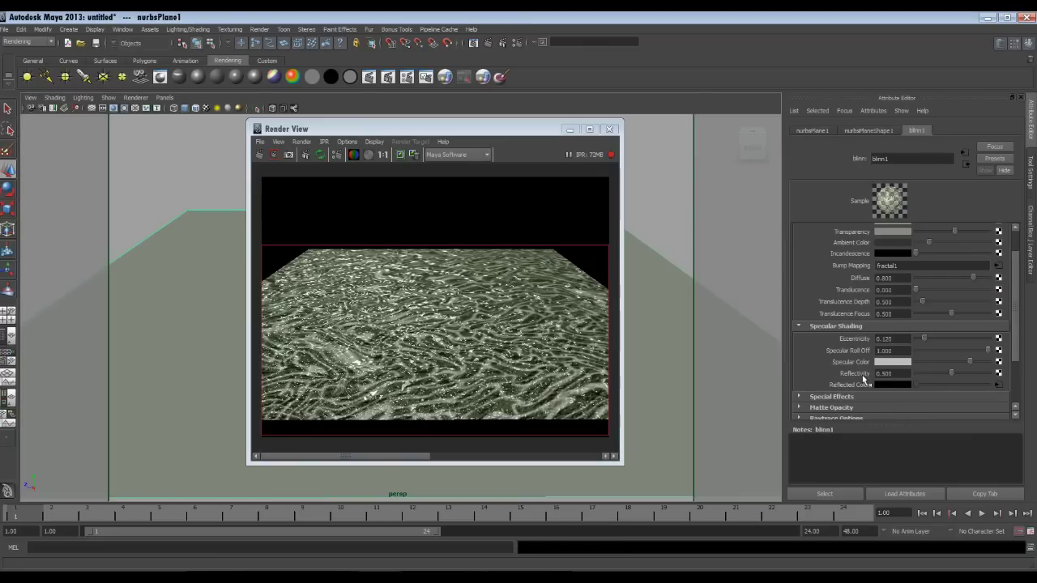
pyautogui.moveTo(946, 375); pyautogui.dragTo(934, 374)
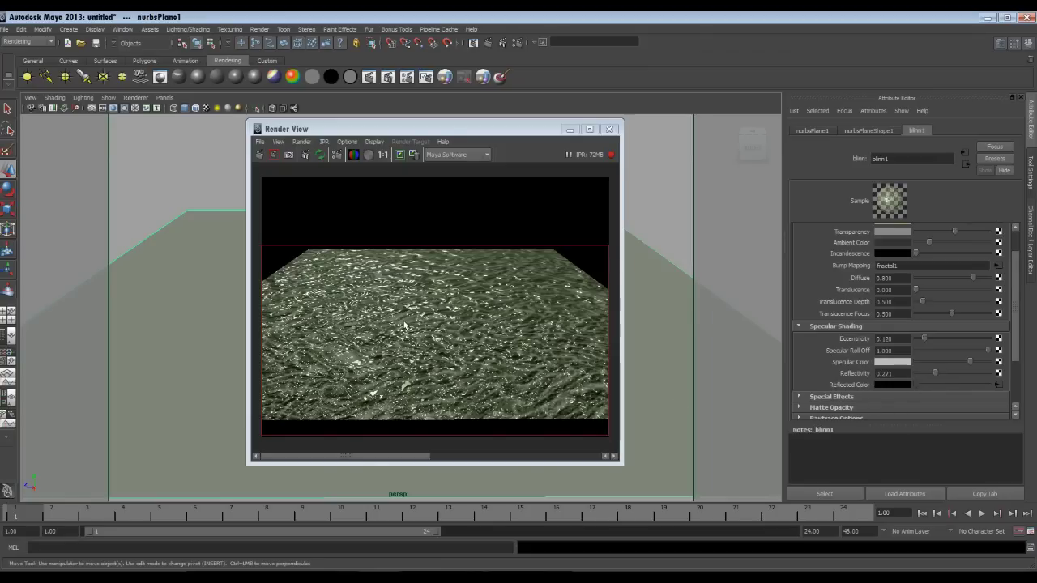
# Step: Enable raytracing in the Maya Software render settings and re-render the frame
pyautogui.click(338, 154)
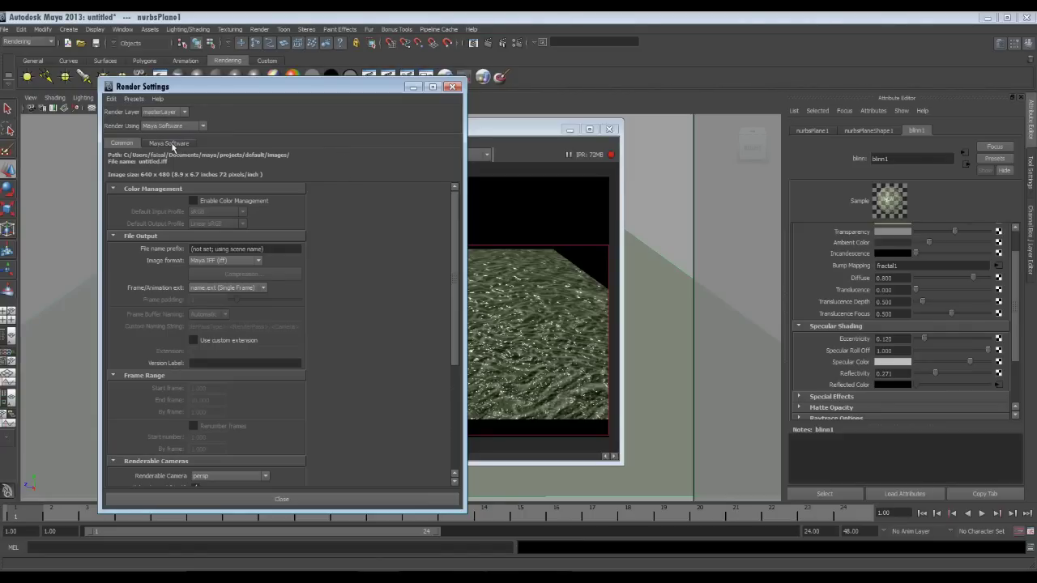
pyautogui.click(170, 143)
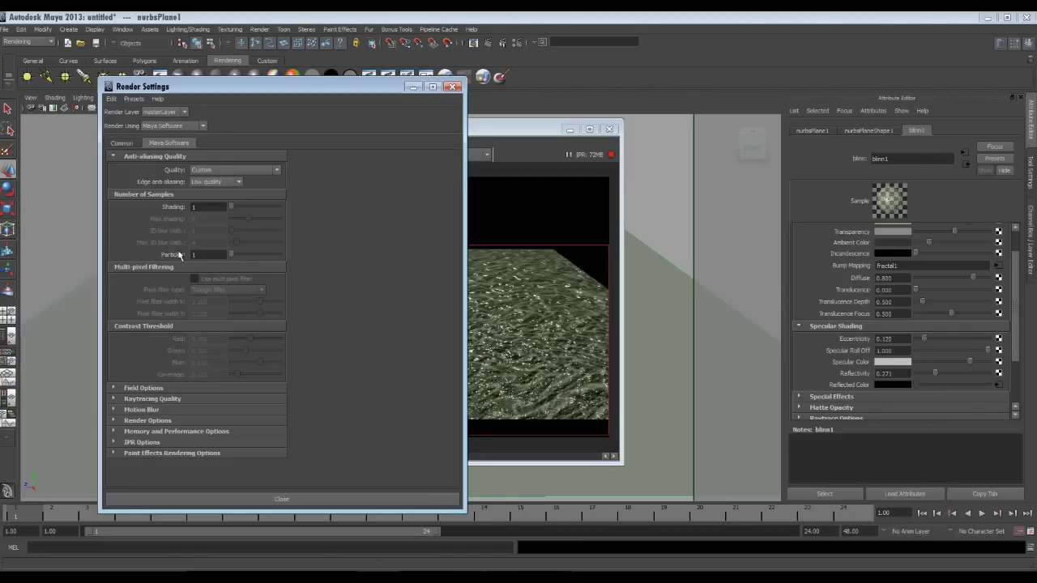
pyautogui.click(115, 400)
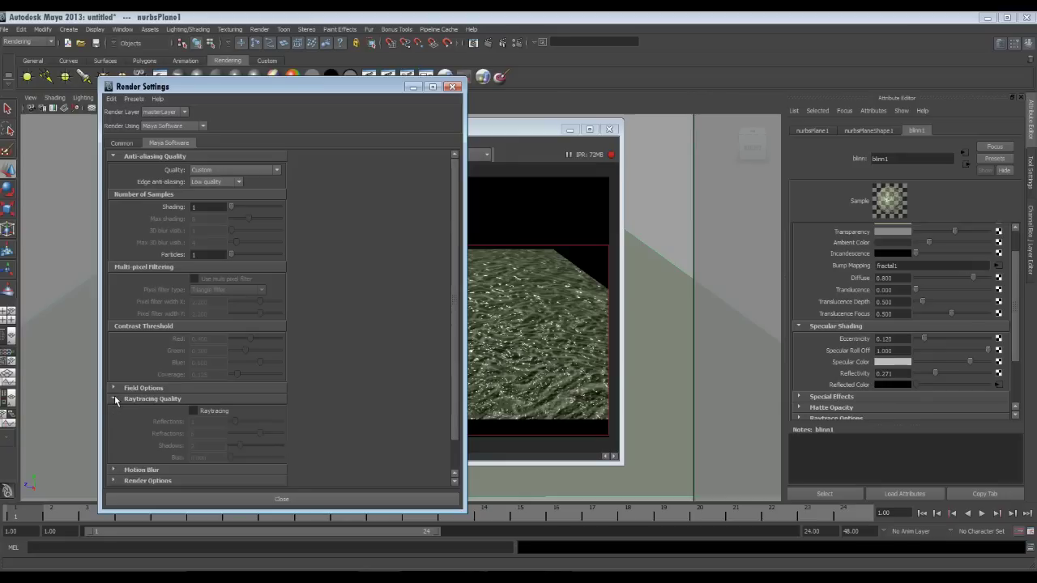
pyautogui.click(194, 412)
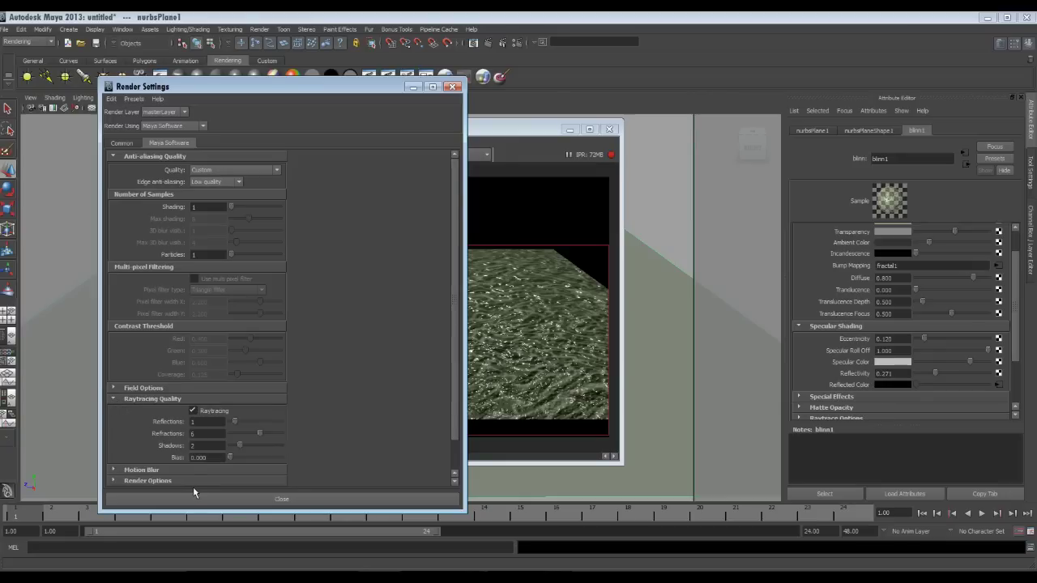
pyautogui.click(413, 87)
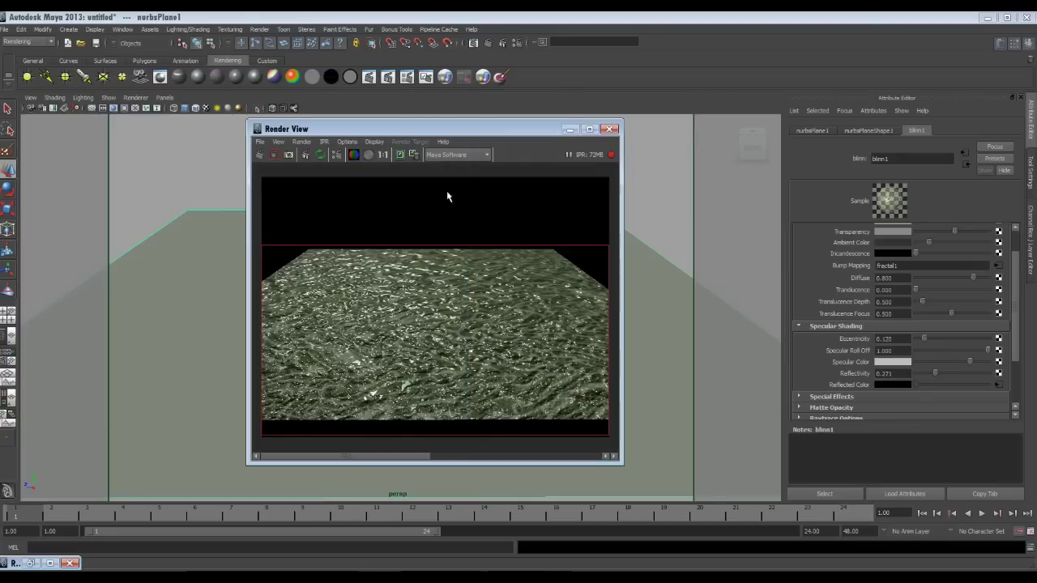
pyautogui.click(260, 154)
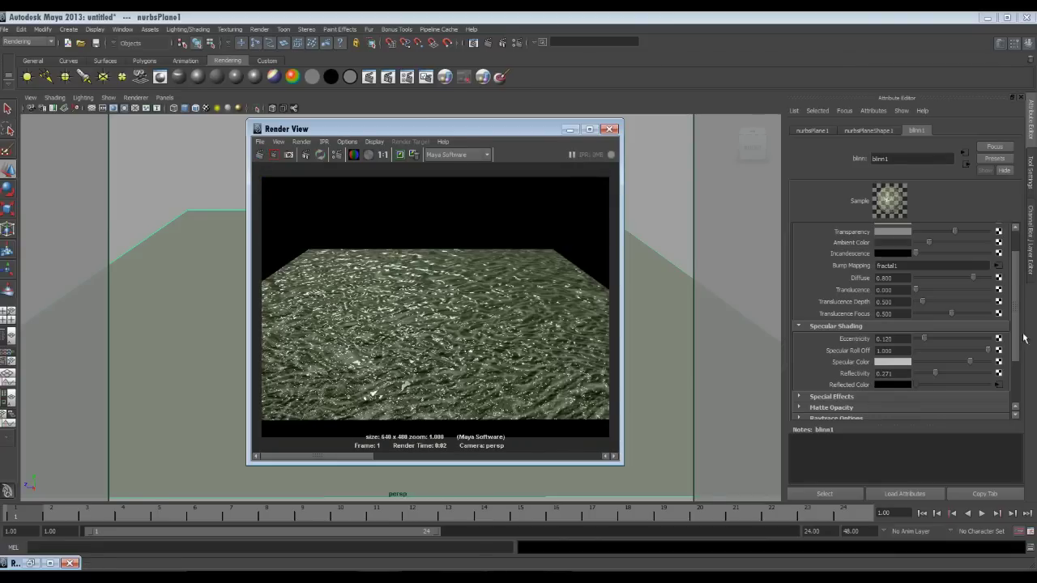
# Step: Raise the Blinn's transparency to near white, render the region around the plane, and minimise the render window
pyautogui.scroll(2, 1021, 323)
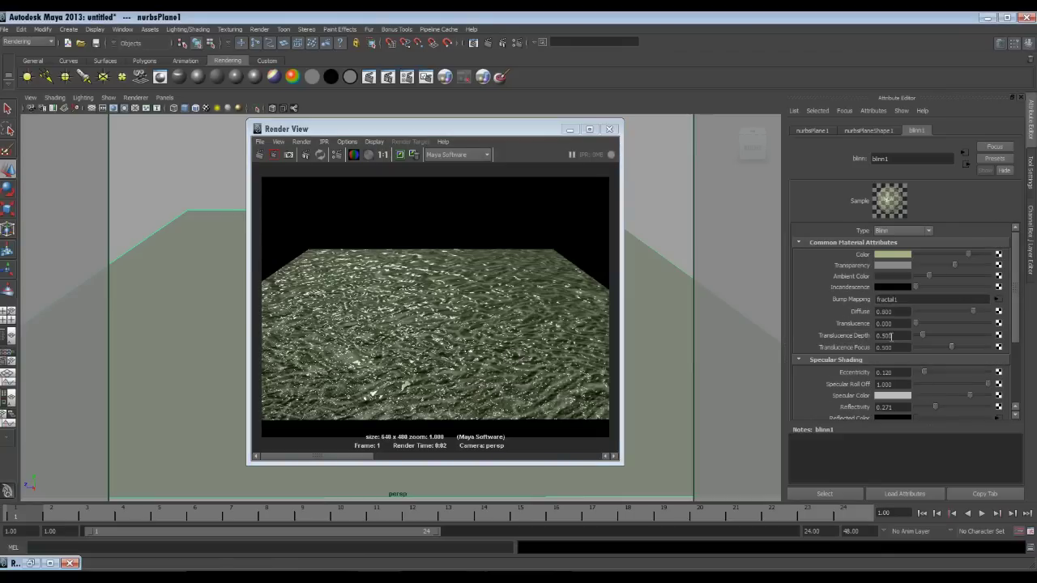
pyautogui.moveTo(956, 266); pyautogui.dragTo(979, 271)
pyautogui.moveTo(265, 245); pyautogui.dragTo(626, 440)
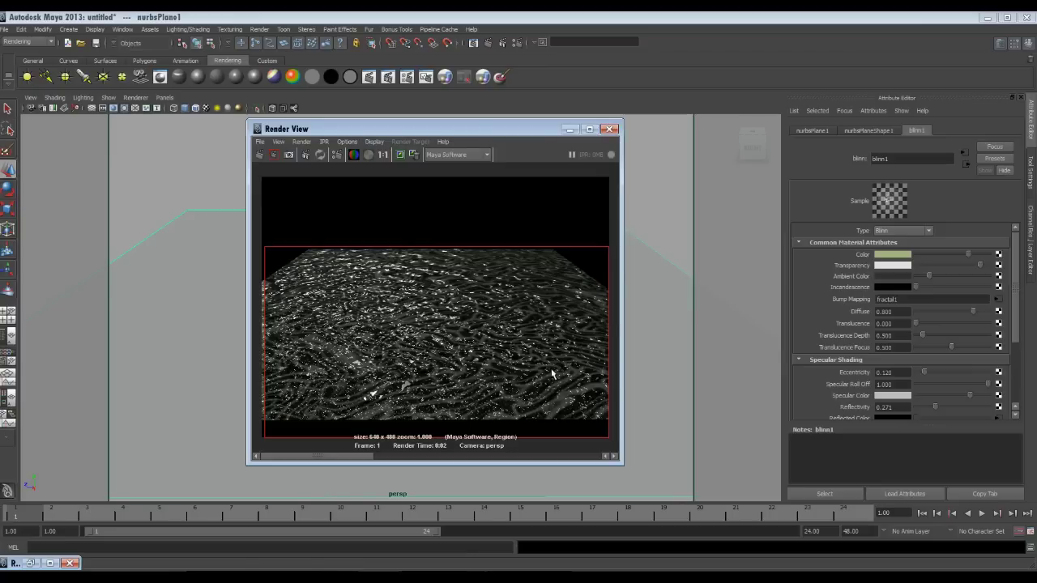
pyautogui.click(571, 129)
# Step: Create another NURBS plane at the centre of the water plane and scale it uniformly until it extends slightly beyond the water's edges
pyautogui.keyDown('alt'); pyautogui.moveTo(493, 276); pyautogui.dragTo(532, 347); pyautogui.keyUp('alt')
pyautogui.keyDown('alt'); pyautogui.moveTo(532, 346); pyautogui.dragTo(357, 311, button='right'); pyautogui.keyUp('alt')
pyautogui.keyDown('alt'); pyautogui.moveTo(357, 311); pyautogui.dragTo(364, 335); pyautogui.keyUp('alt')
pyautogui.click(446, 283)
pyautogui.click(428, 291)
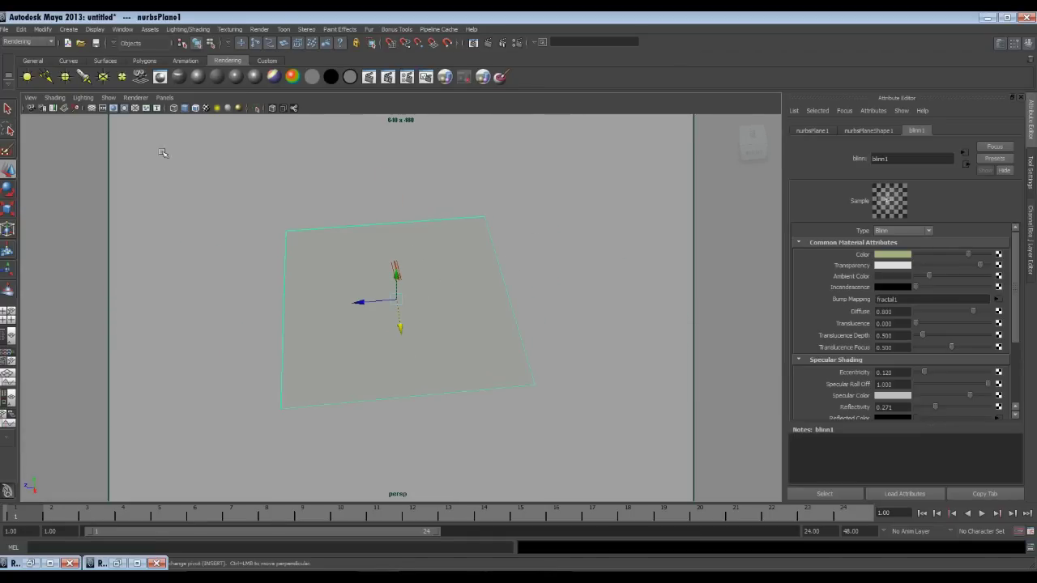
pyautogui.click(104, 61)
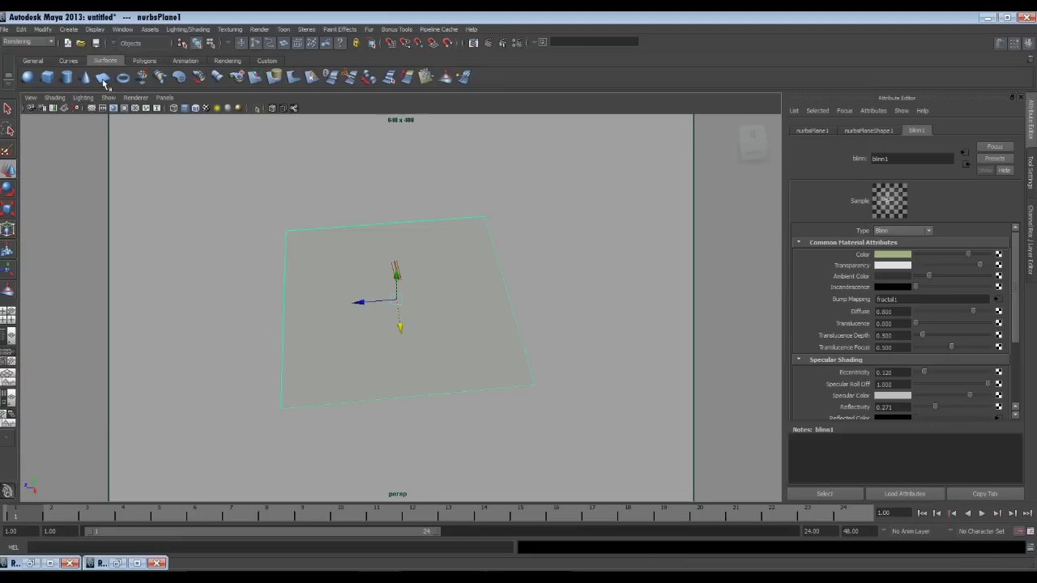
pyautogui.click(103, 78)
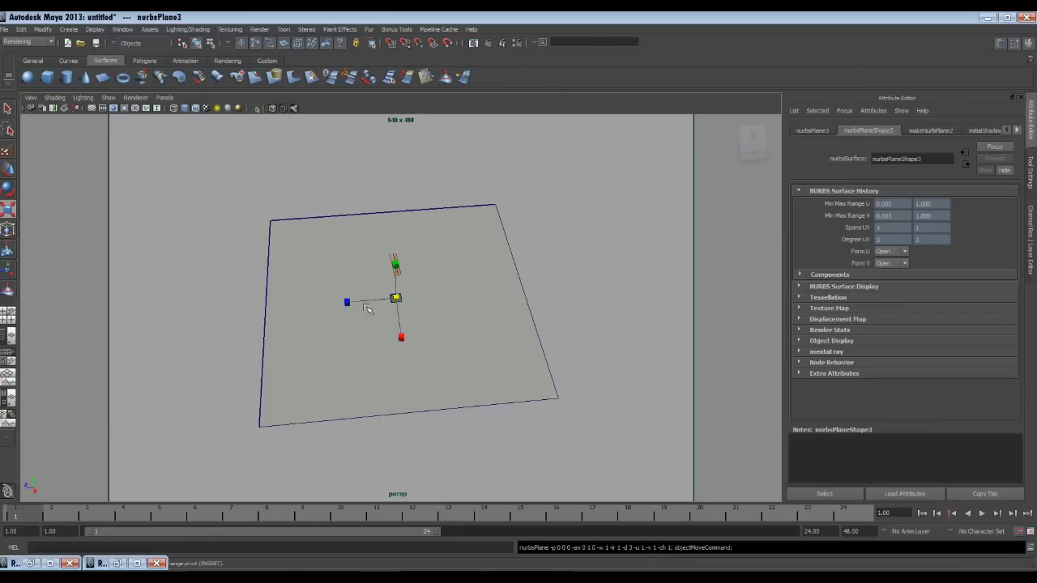
pyautogui.moveTo(395, 299); pyautogui.dragTo(596, 317)
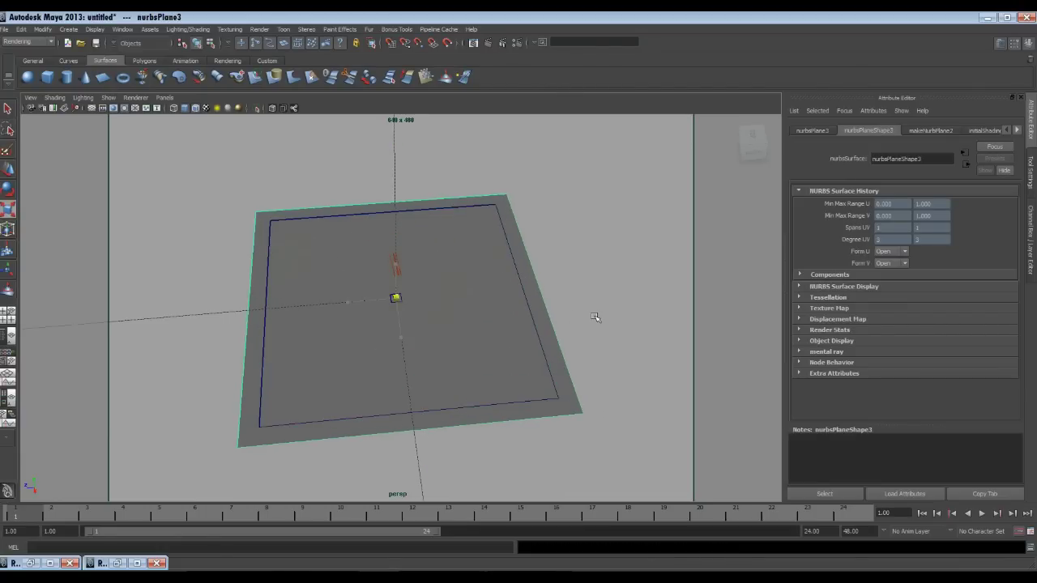
# Step: Undo the extra NURBS plane and scale the remaining outer plane uniformly to about 30.9
pyautogui.hotkey('ctrl', 'z')
pyautogui.hotkey('ctrl', 'z')
pyautogui.moveTo(528, 315); pyautogui.dragTo(614, 316, button='middle')
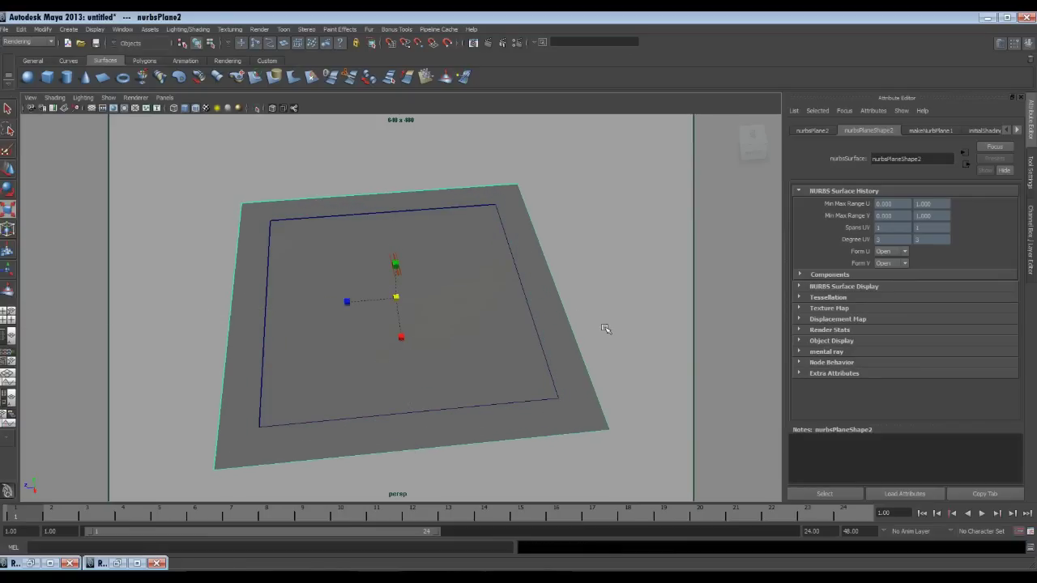
# Step: Increase the outer plane's Patches U and Patches V to 21 in its construction history
pyautogui.hotkey('ctrl', 'a')
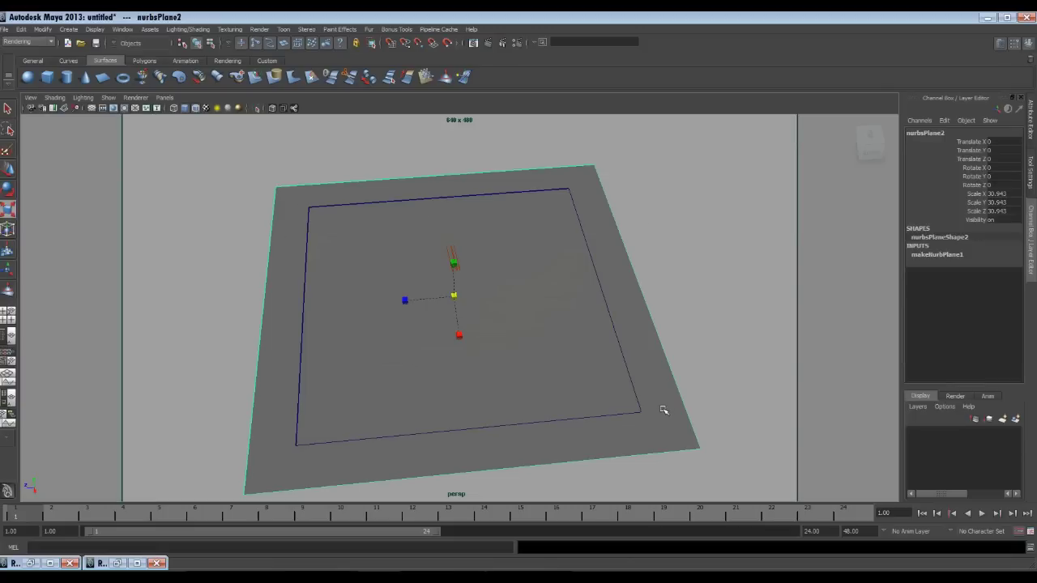
pyautogui.click(923, 254)
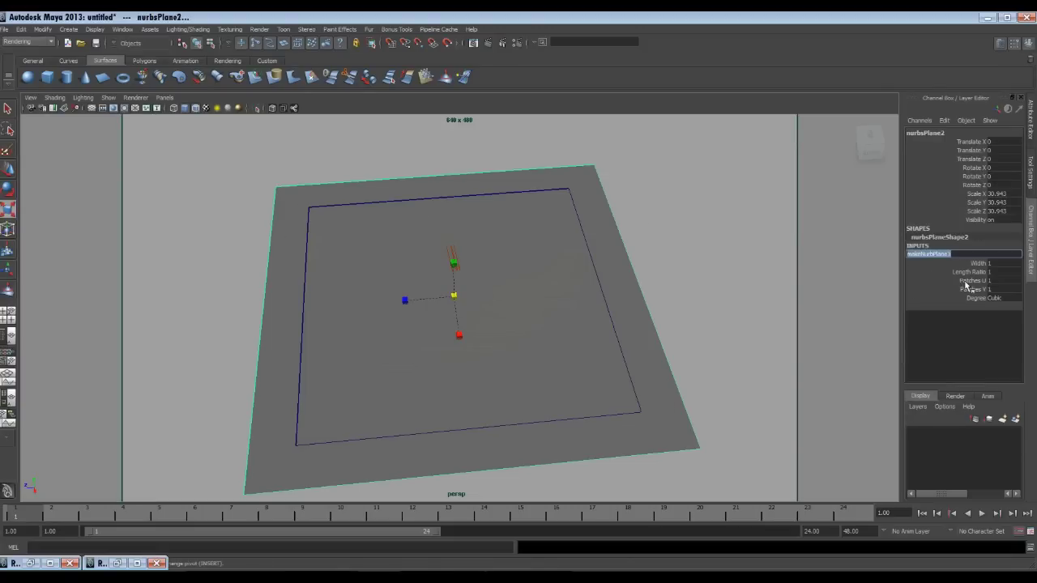
pyautogui.moveTo(964, 283); pyautogui.dragTo(964, 291)
pyautogui.write('4')
pyautogui.press('Return')
pyautogui.moveTo(600, 345); pyautogui.dragTo(694, 346, button='middle')
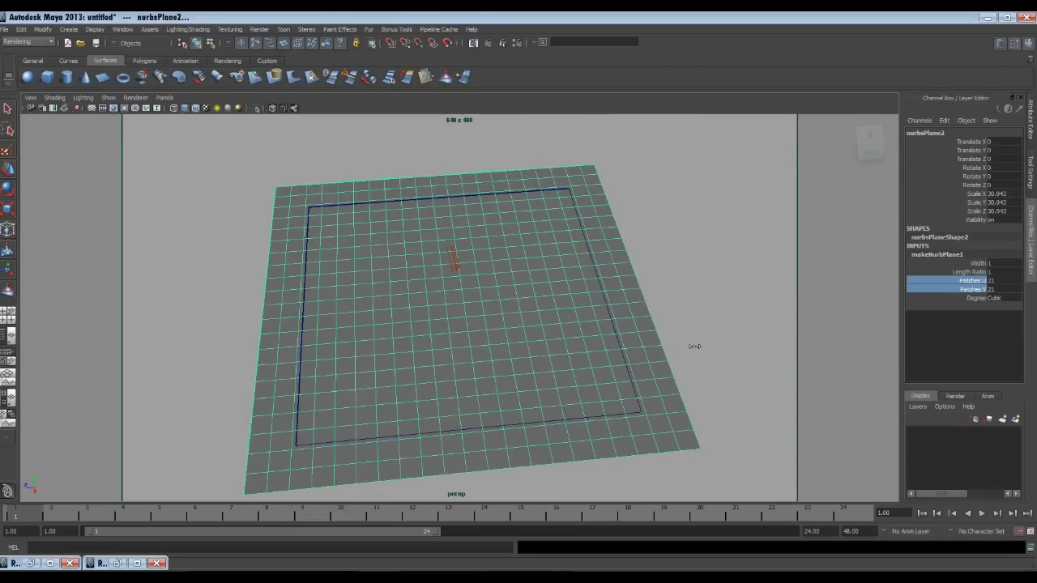
# Step: Move the subdivided plane down below the water plane, to about -2.05 in Translate Y
pyautogui.press('w')
pyautogui.moveTo(454, 271); pyautogui.dragTo(482, 275)
pyautogui.click(541, 286)
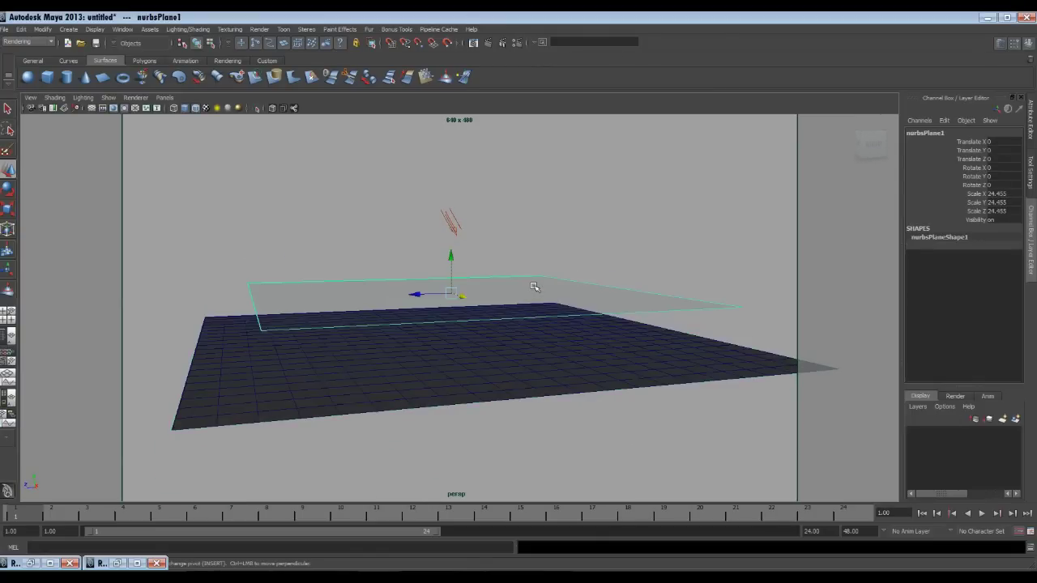
pyautogui.click(532, 386)
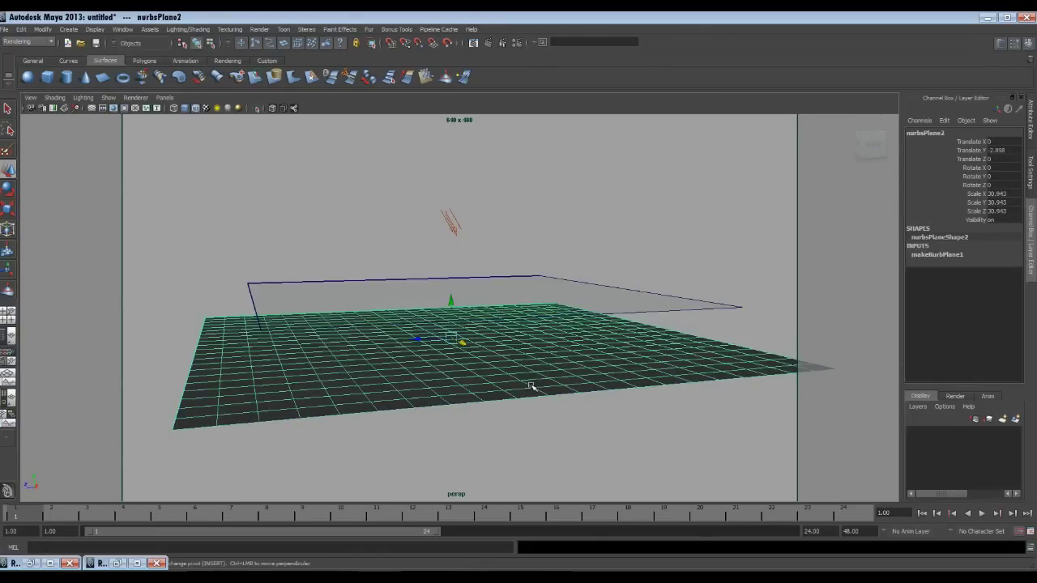
pyautogui.keyDown('alt'); pyautogui.moveTo(526, 389); pyautogui.dragTo(500, 383); pyautogui.keyUp('alt')
pyautogui.moveTo(455, 304)
pyautogui.mouseDown()
pyautogui.moveTo(451, 279)
pyautogui.moveTo(451, 292)
pyautogui.mouseUp()
pyautogui.keyDown('alt'); pyautogui.moveTo(567, 375); pyautogui.dragTo(484, 396); pyautogui.keyUp('alt')
pyautogui.scroll(3, 430, 260)
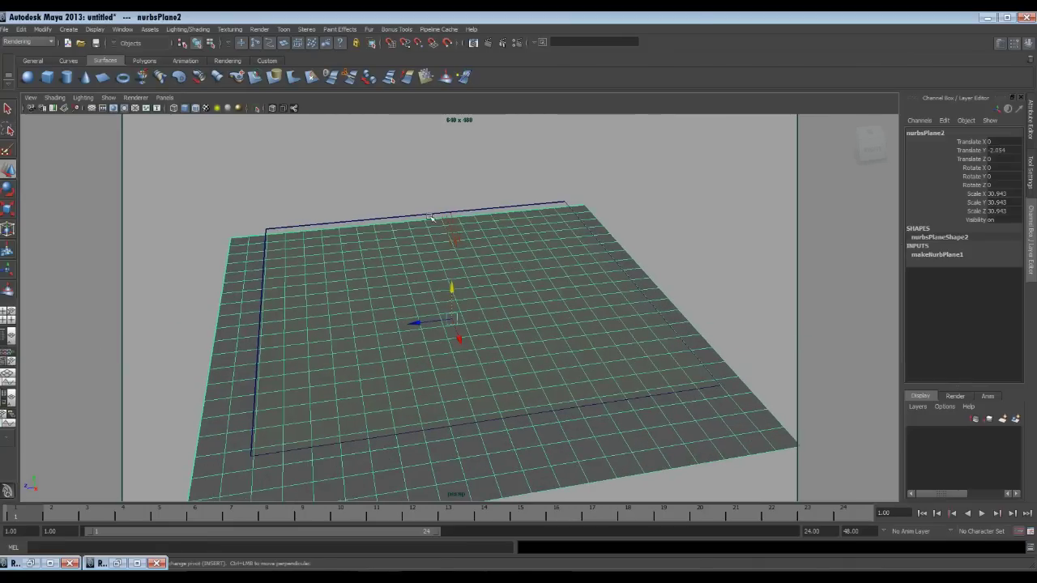
# Step: Pull up mounds along one side of the lower plane with the Sculpt Geometry Tool, then undo the last two strokes
pyautogui.click(28, 41)
pyautogui.click(29, 52)
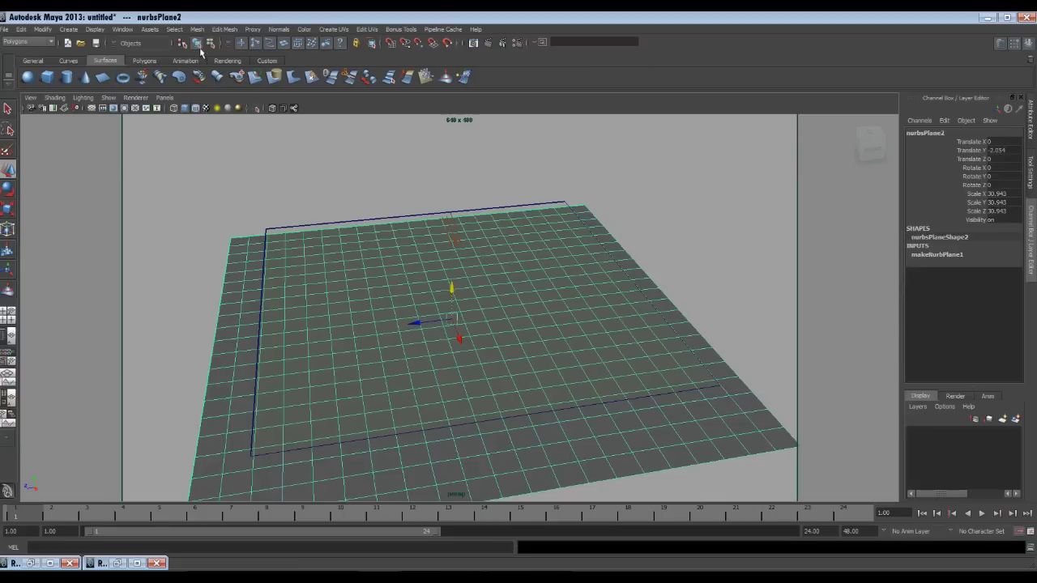
pyautogui.click(197, 29)
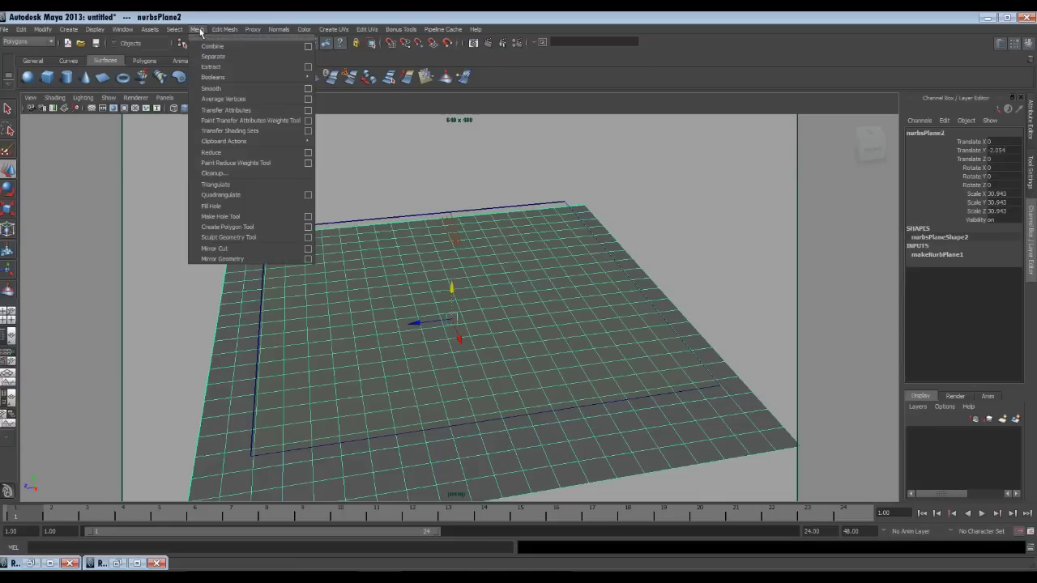
pyautogui.click(309, 237)
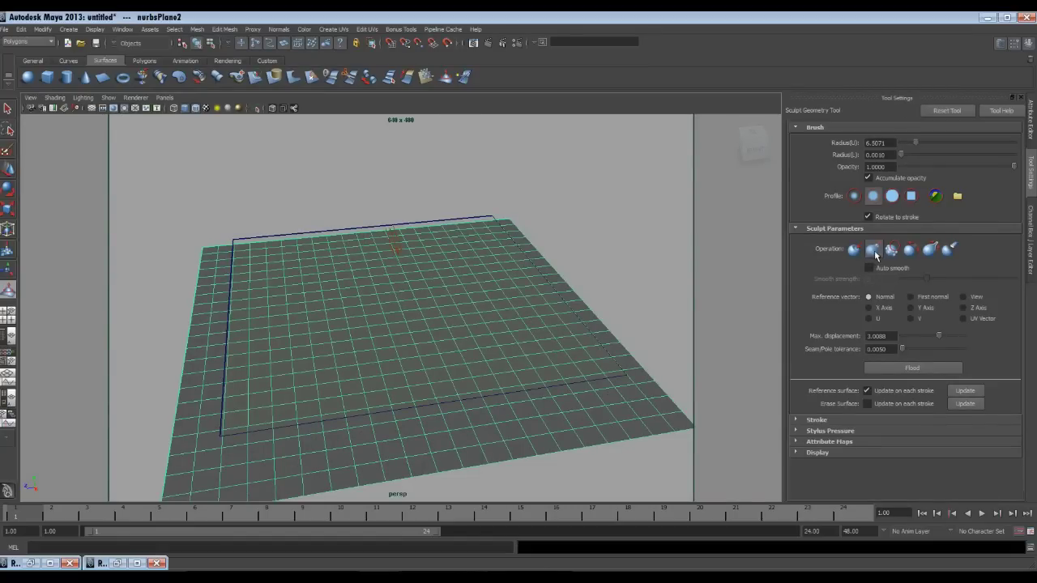
pyautogui.moveTo(514, 261)
pyautogui.keyDown('alt'); pyautogui.mouseDown()
pyautogui.moveTo(513, 273)
pyautogui.moveTo(526, 187)
pyautogui.moveTo(497, 278)
pyautogui.moveTo(543, 297)
pyautogui.moveTo(594, 411)
pyautogui.mouseUp(); pyautogui.keyUp('alt')
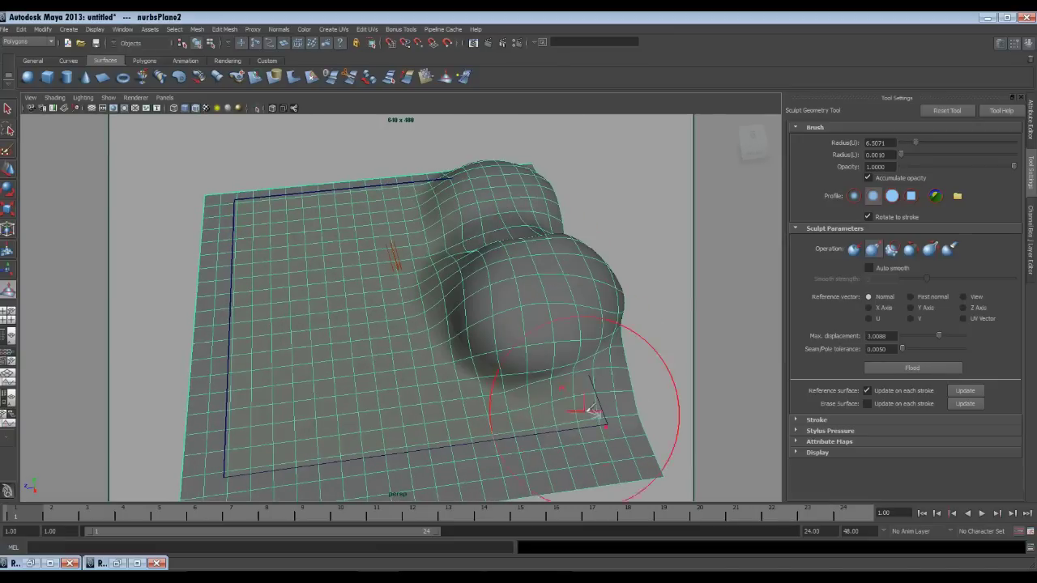
pyautogui.hotkey('ctrl', 'z')
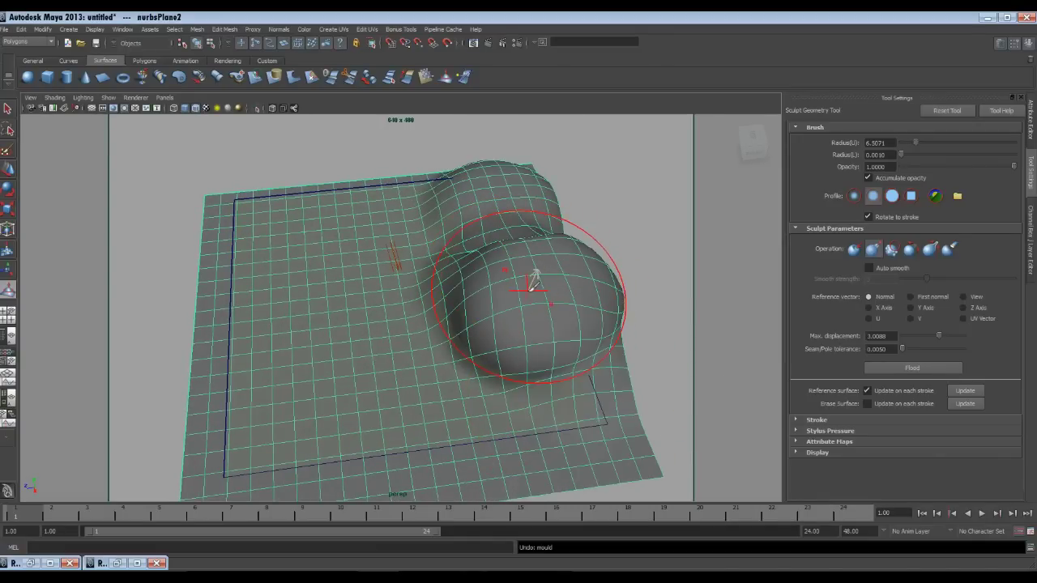
pyautogui.hotkey('ctrl', 'z')
# Step: Set the sculpt brush's maximum displacement to 1.0177 and pull up rounded banks along both long sides of the lower plane
pyautogui.moveTo(938, 335); pyautogui.dragTo(914, 339)
pyautogui.moveTo(574, 338); pyautogui.dragTo(572, 453)
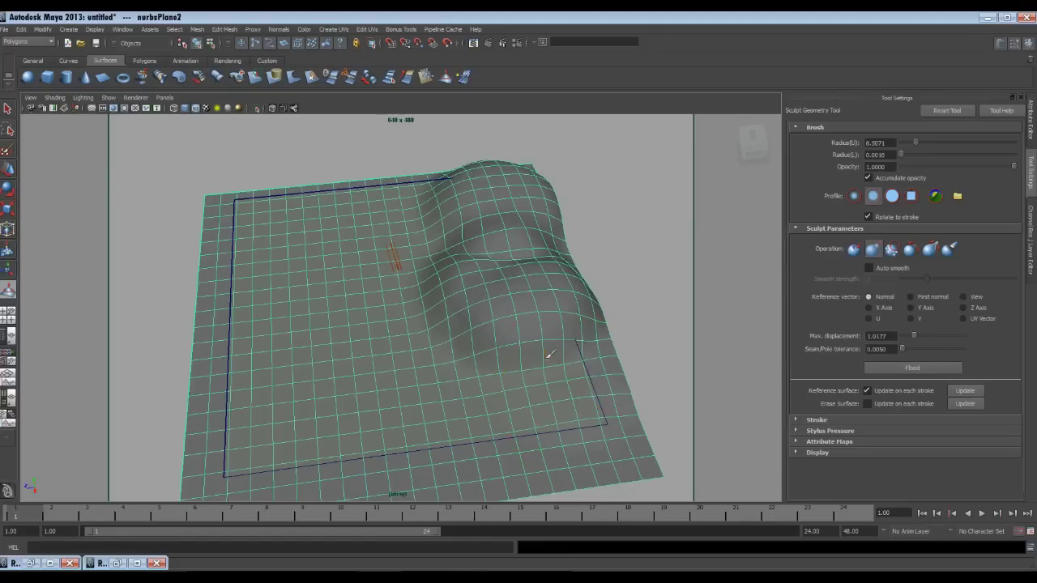
pyautogui.moveTo(549, 354); pyautogui.dragTo(545, 428)
pyautogui.moveTo(235, 198)
pyautogui.mouseDown()
pyautogui.moveTo(243, 267)
pyautogui.moveTo(332, 234)
pyautogui.moveTo(289, 220)
pyautogui.moveTo(347, 382)
pyautogui.moveTo(316, 410)
pyautogui.moveTo(336, 426)
pyautogui.mouseUp()
pyautogui.moveTo(492, 391)
pyautogui.keyDown('alt'); pyautogui.mouseDown()
pyautogui.moveTo(509, 349)
pyautogui.moveTo(481, 373)
pyautogui.mouseUp(); pyautogui.keyUp('alt')
pyautogui.press('q')
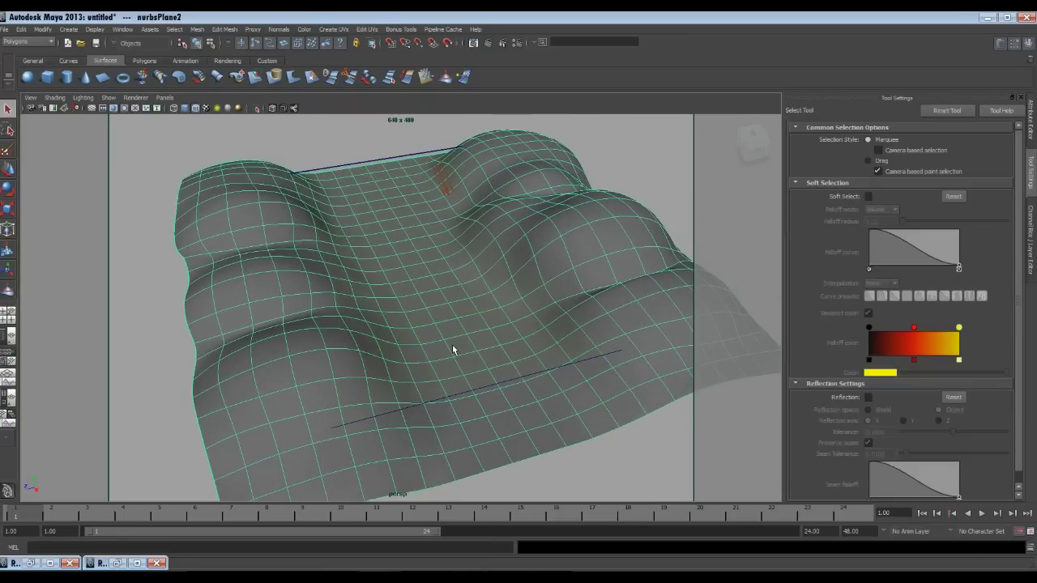
# Step: Lower the water plane's Blinn transparency fully to black so the surface is opaque
pyautogui.click(396, 182)
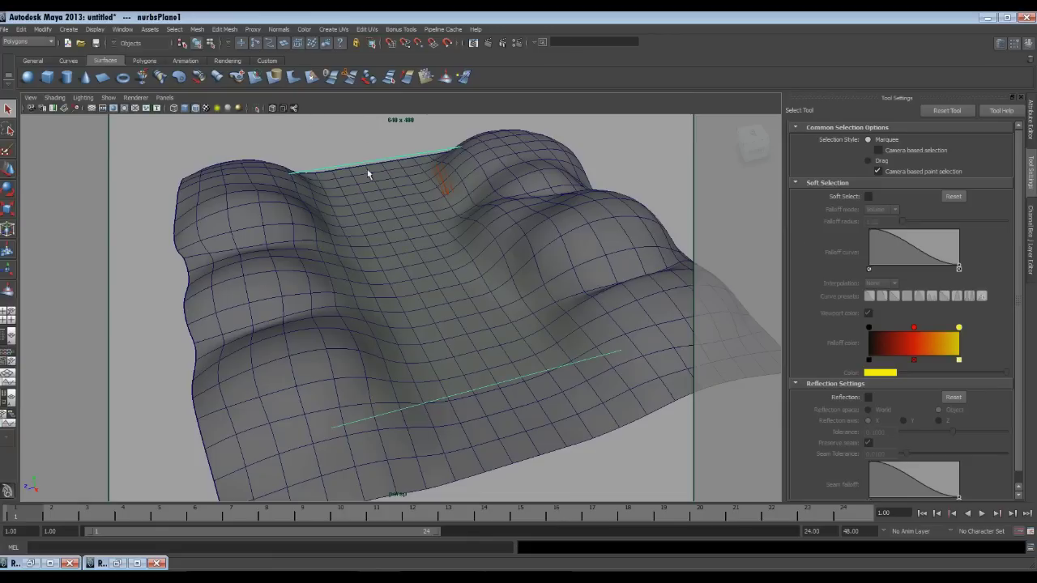
pyautogui.hotkey('ctrl', 'a')
pyautogui.click(916, 131)
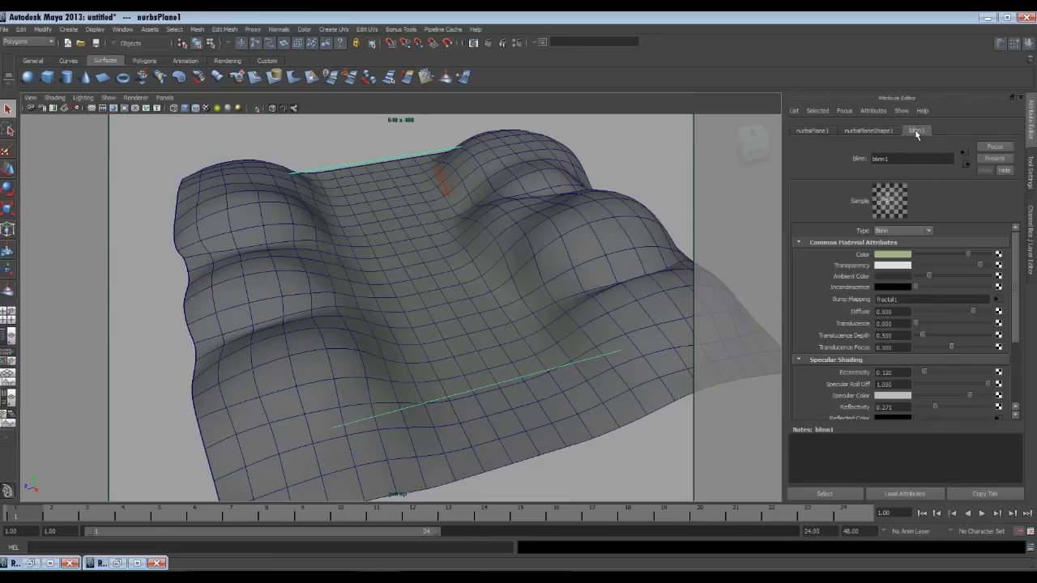
pyautogui.moveTo(981, 266); pyautogui.dragTo(838, 278)
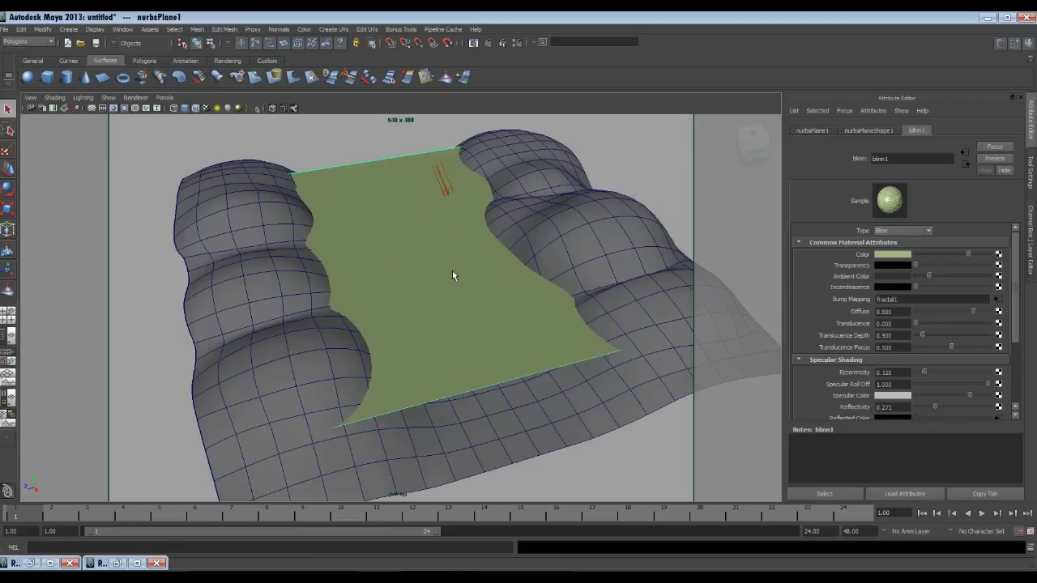
pyautogui.keyDown('alt'); pyautogui.moveTo(472, 382); pyautogui.dragTo(537, 331); pyautogui.keyUp('alt')
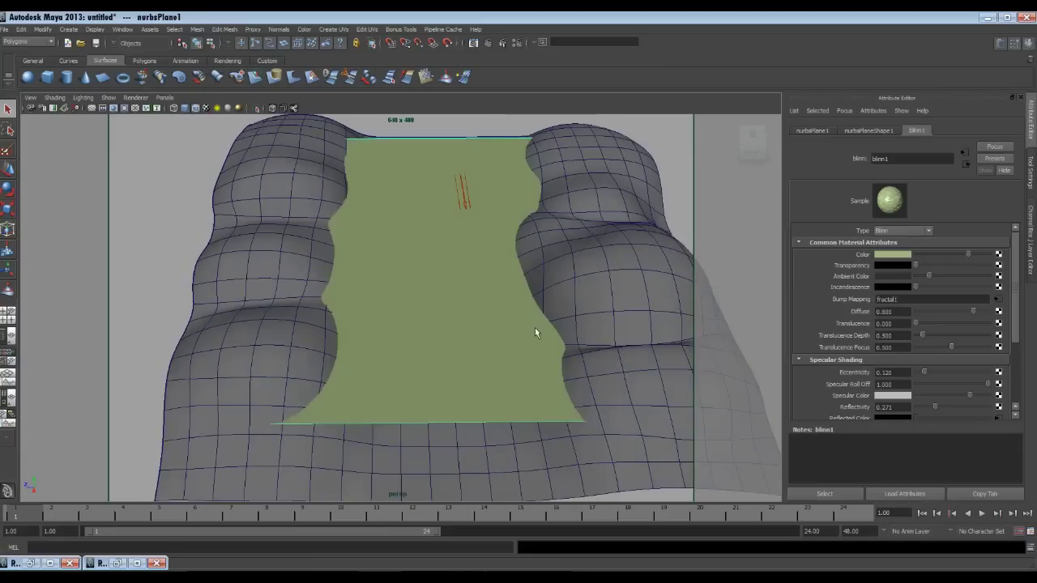
# Step: Sculpt the ground plane's banks inward over the water's edges using the Sculpt Geometry Tool with a 2.6335 brush radius
pyautogui.click(578, 279)
pyautogui.keyDown('alt'); pyautogui.moveTo(578, 280); pyautogui.dragTo(512, 290); pyautogui.keyUp('alt')
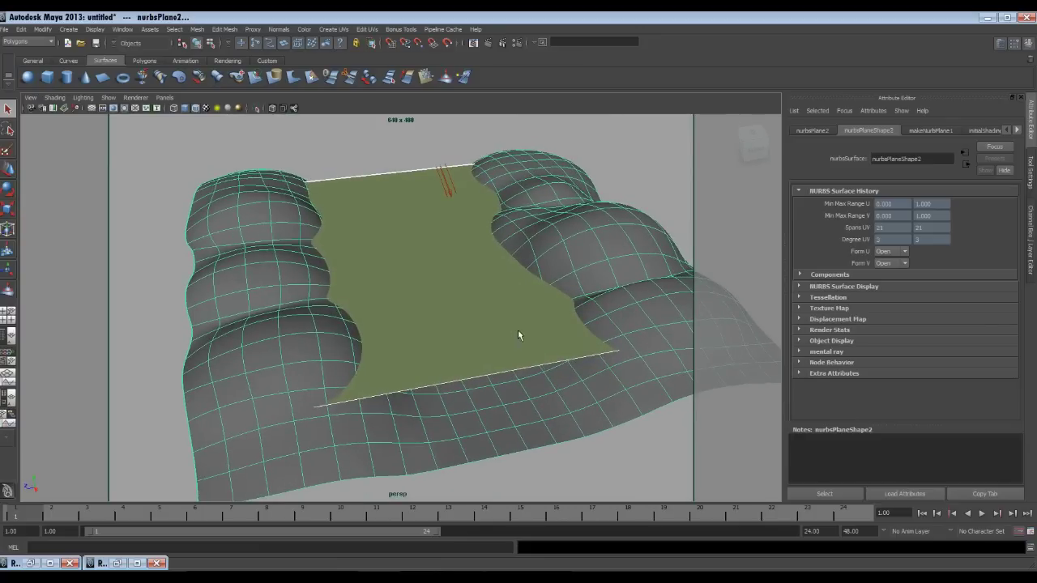
pyautogui.keyDown('alt'); pyautogui.moveTo(518, 332); pyautogui.dragTo(361, 411); pyautogui.keyUp('alt')
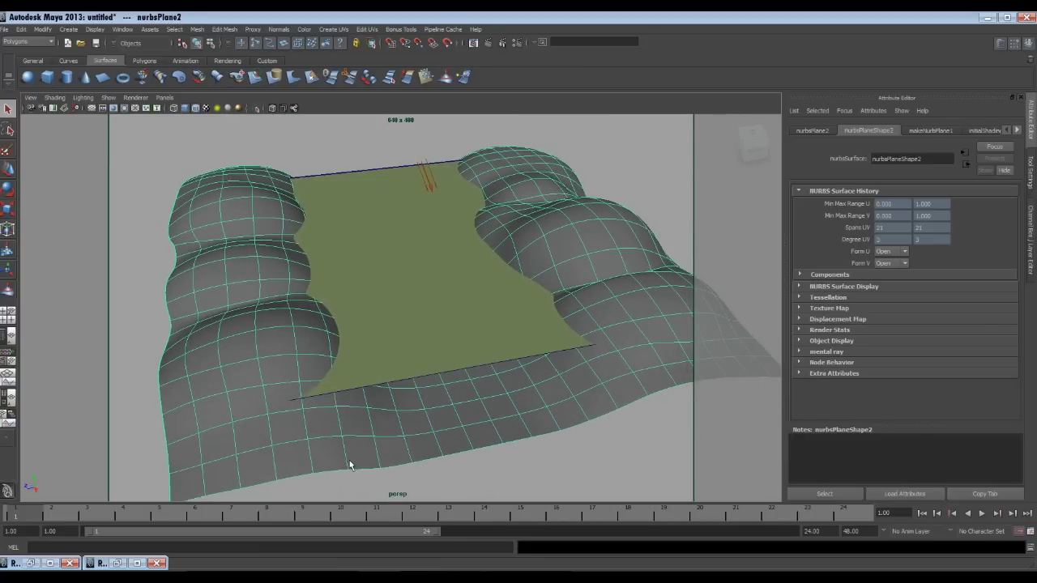
pyautogui.click(196, 29)
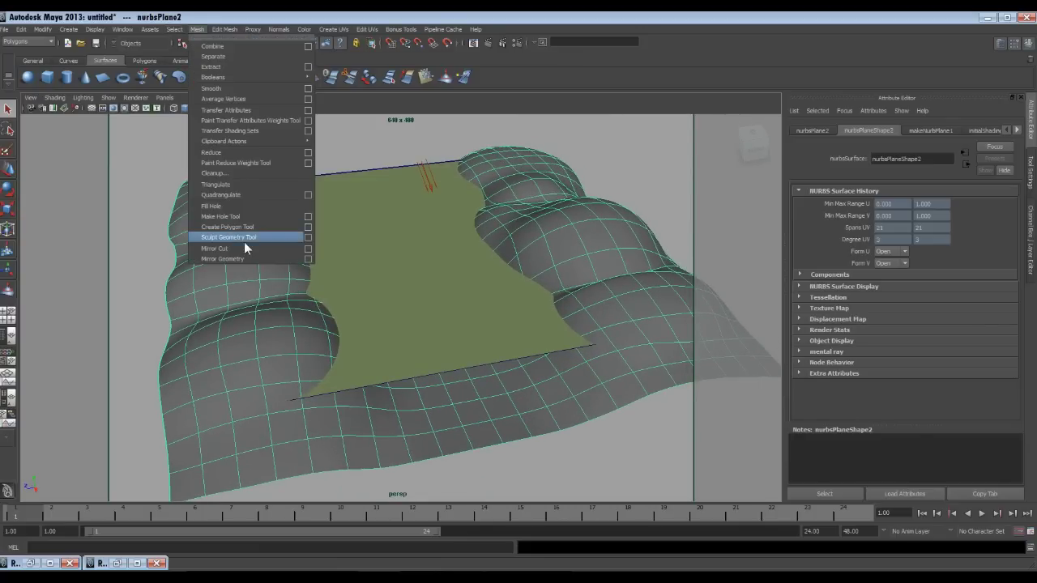
pyautogui.click(307, 241)
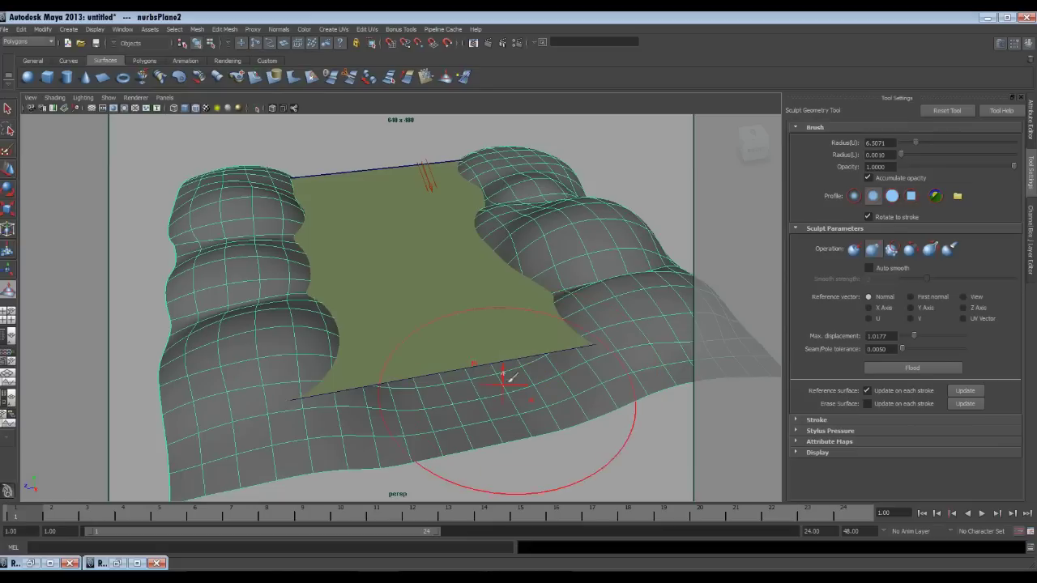
pyautogui.moveTo(312, 389)
pyautogui.mouseDown()
pyautogui.moveTo(300, 423)
pyautogui.moveTo(310, 413)
pyautogui.mouseUp()
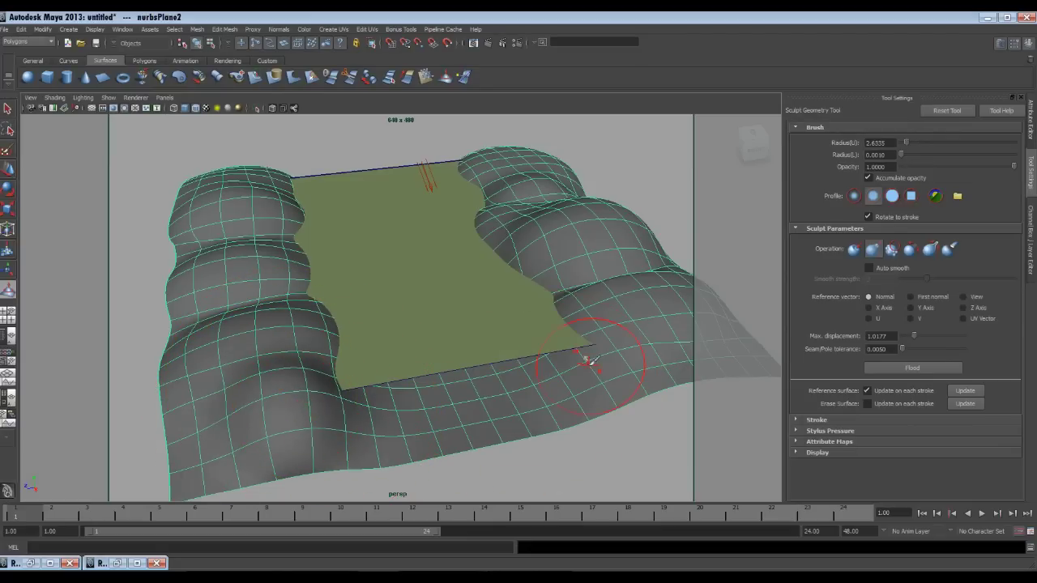
pyautogui.moveTo(586, 343); pyautogui.dragTo(580, 353)
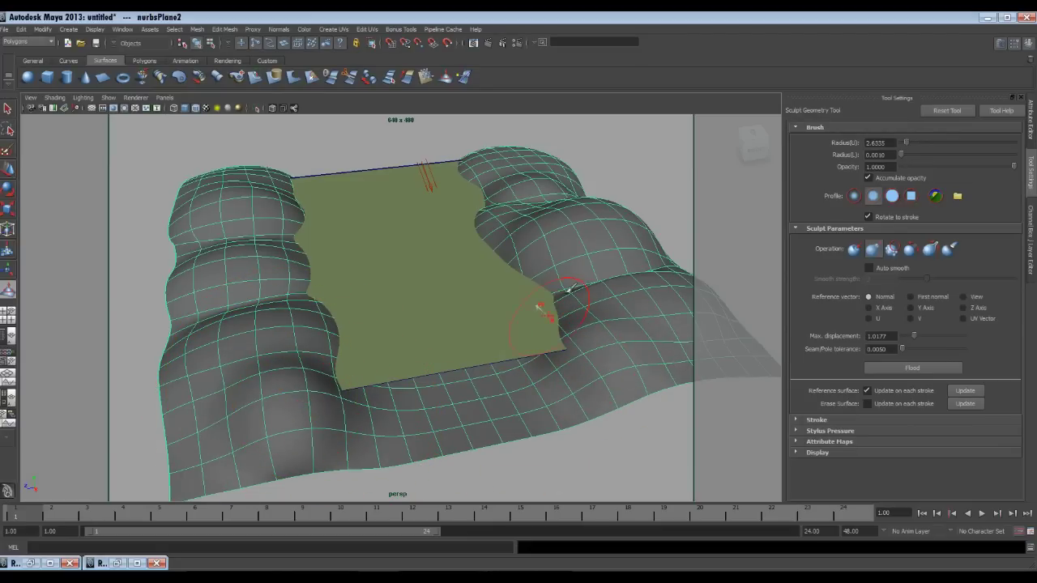
pyautogui.moveTo(348, 426)
pyautogui.mouseDown()
pyautogui.moveTo(214, 329)
pyautogui.moveTo(302, 316)
pyautogui.moveTo(365, 325)
pyautogui.moveTo(357, 348)
pyautogui.moveTo(401, 375)
pyautogui.mouseUp()
pyautogui.moveTo(316, 261)
pyautogui.mouseDown()
pyautogui.moveTo(331, 286)
pyautogui.moveTo(490, 336)
pyautogui.moveTo(509, 246)
pyautogui.moveTo(496, 240)
pyautogui.moveTo(482, 280)
pyautogui.moveTo(531, 298)
pyautogui.mouseUp()
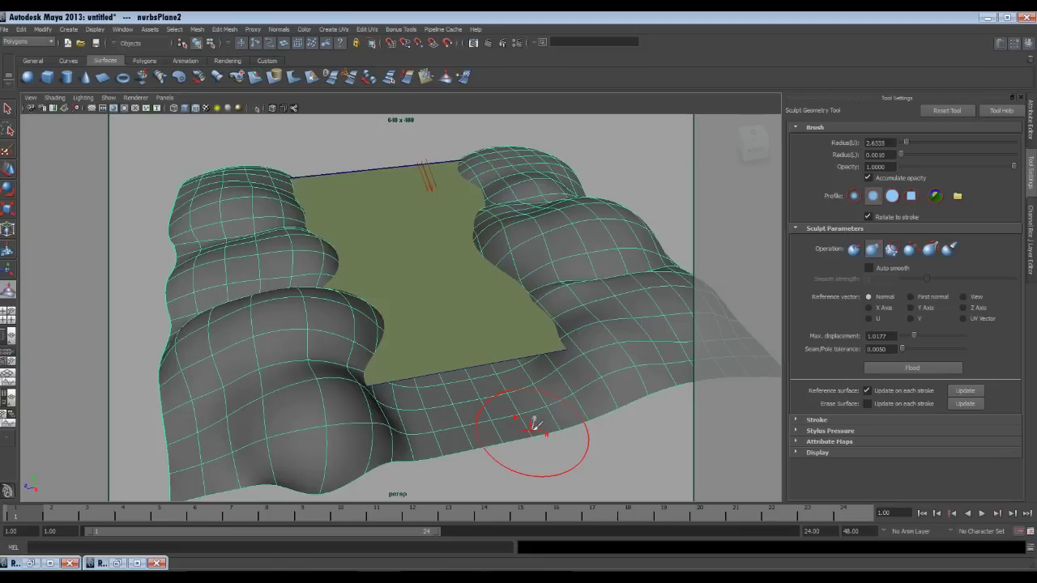
pyautogui.moveTo(560, 340); pyautogui.dragTo(558, 367)
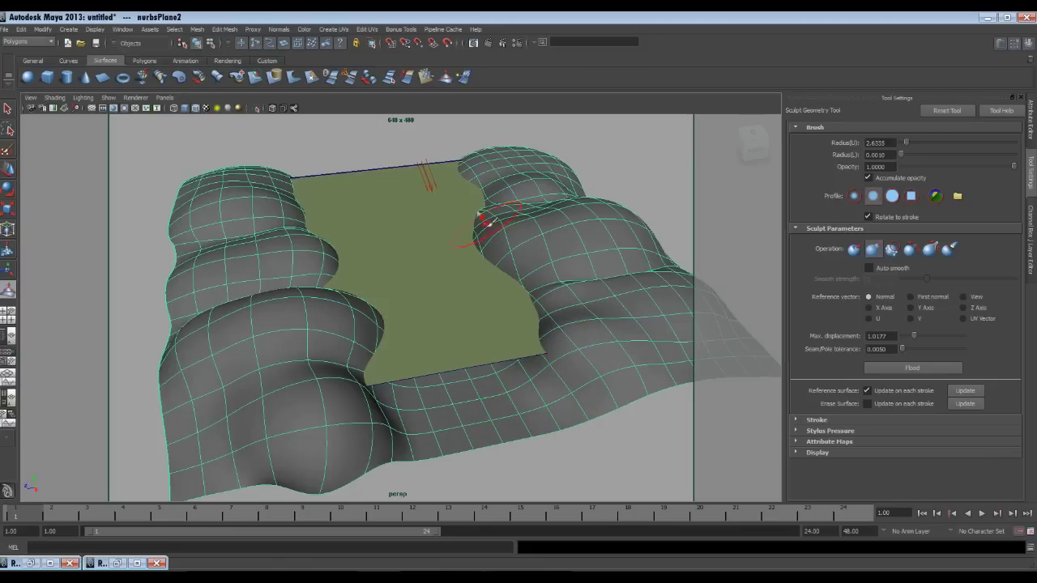
pyautogui.press('q')
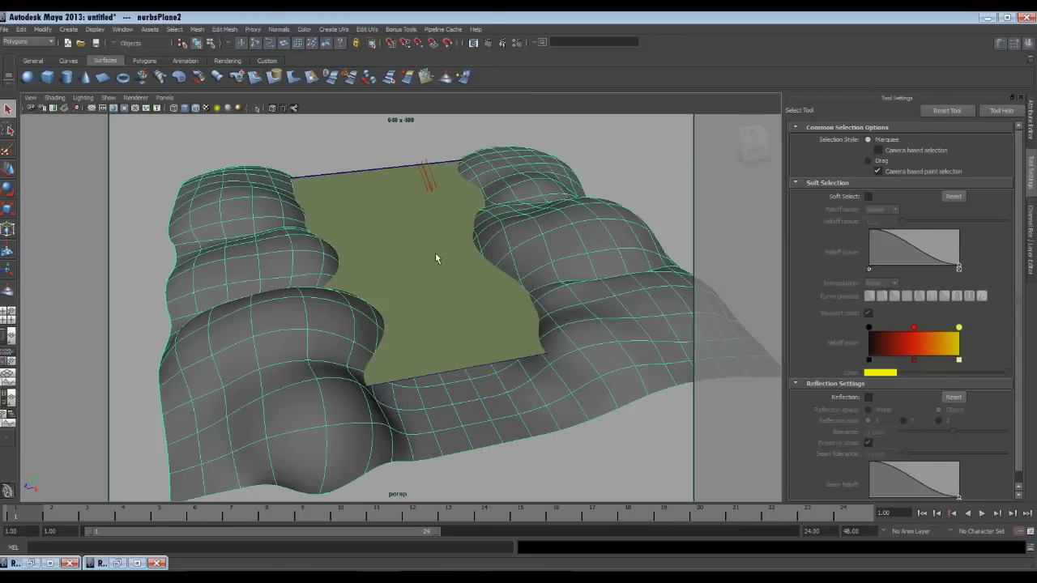
# Step: Assign a new Lambert material to the sculpted ground plane and display its attributes
pyautogui.click(227, 61)
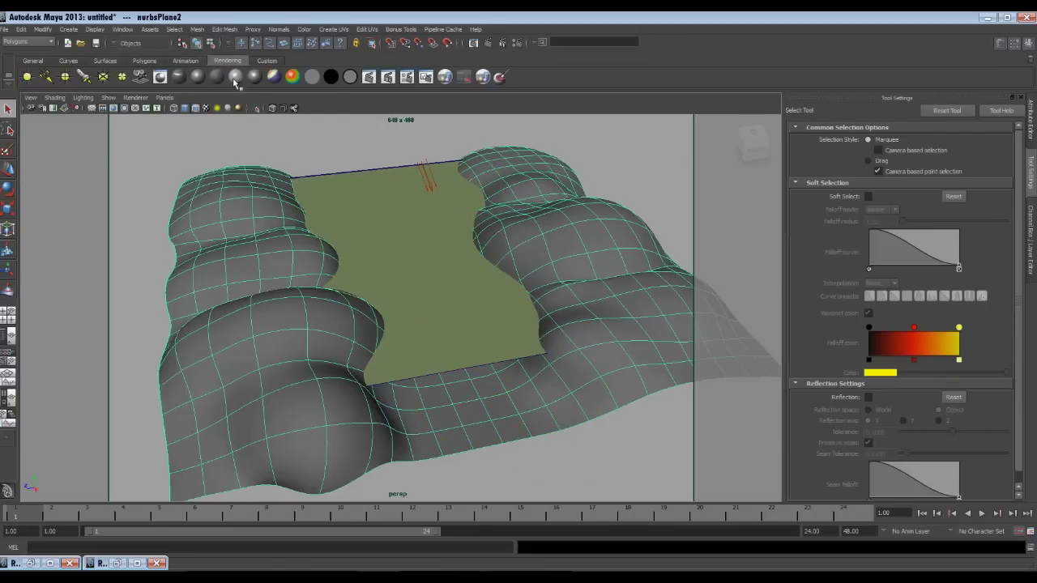
pyautogui.click(217, 76)
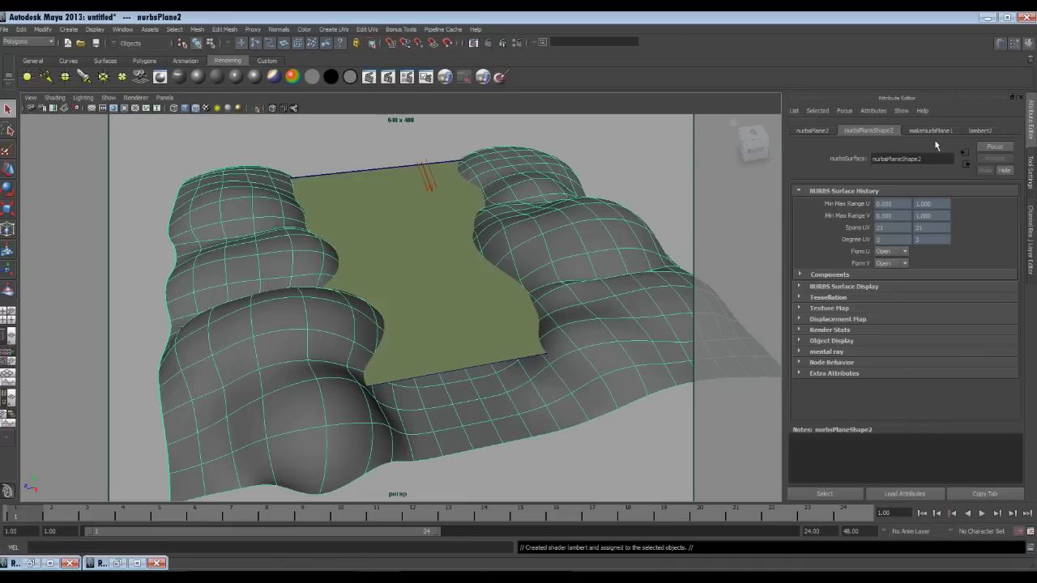
pyautogui.click(987, 131)
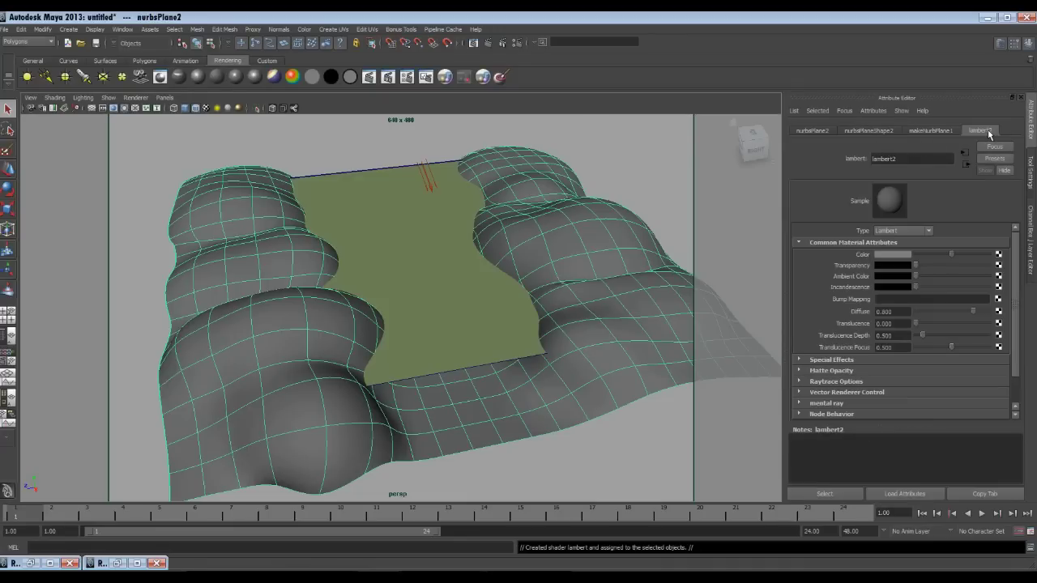
# Step: Map the Lambert's color with a file texture, loading dry dirt.jpg from the Desktop
pyautogui.click(998, 254)
pyautogui.click(465, 171)
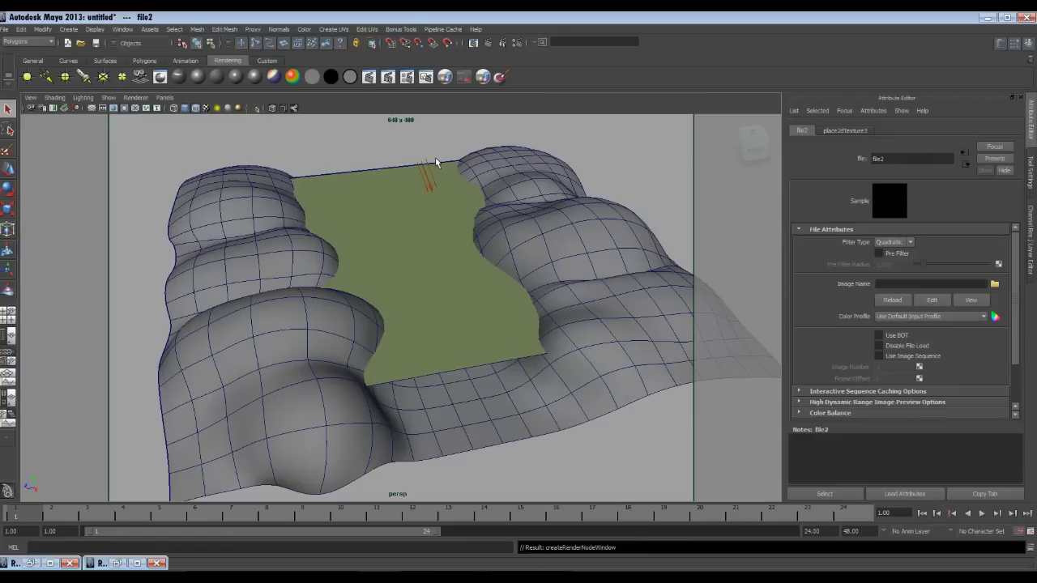
pyautogui.click(994, 285)
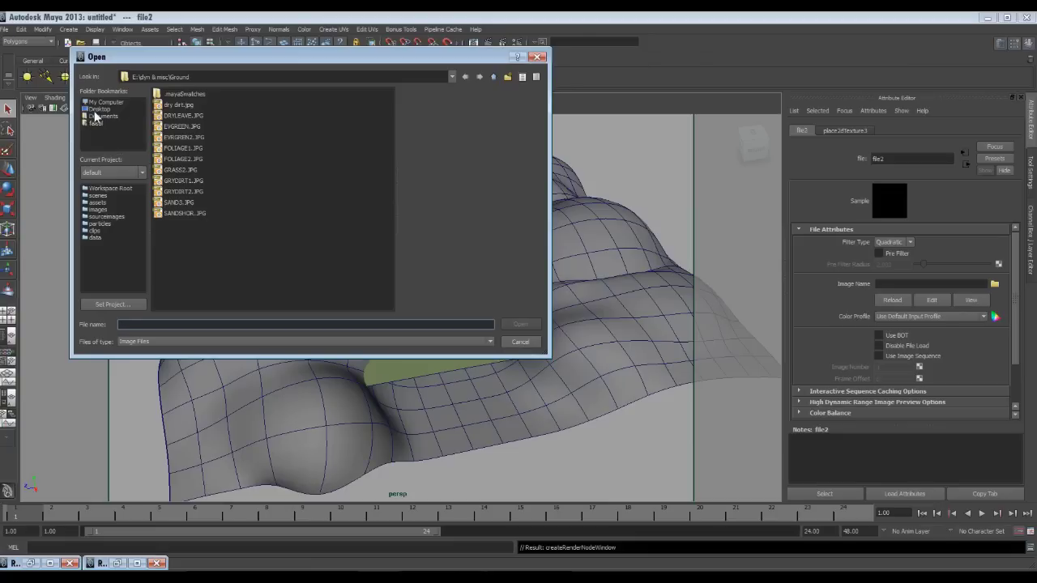
pyautogui.click(97, 110)
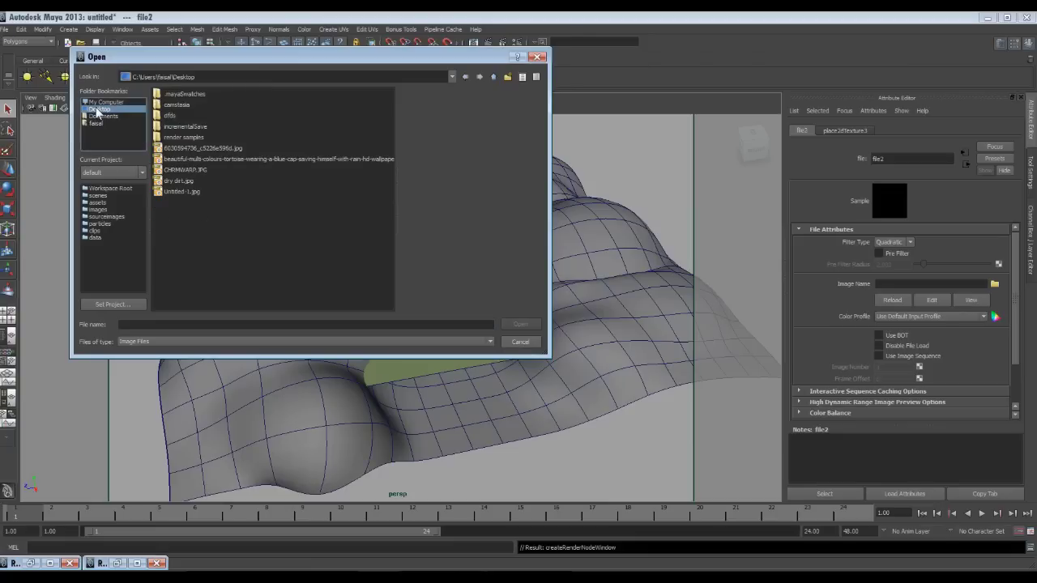
pyautogui.click(178, 182)
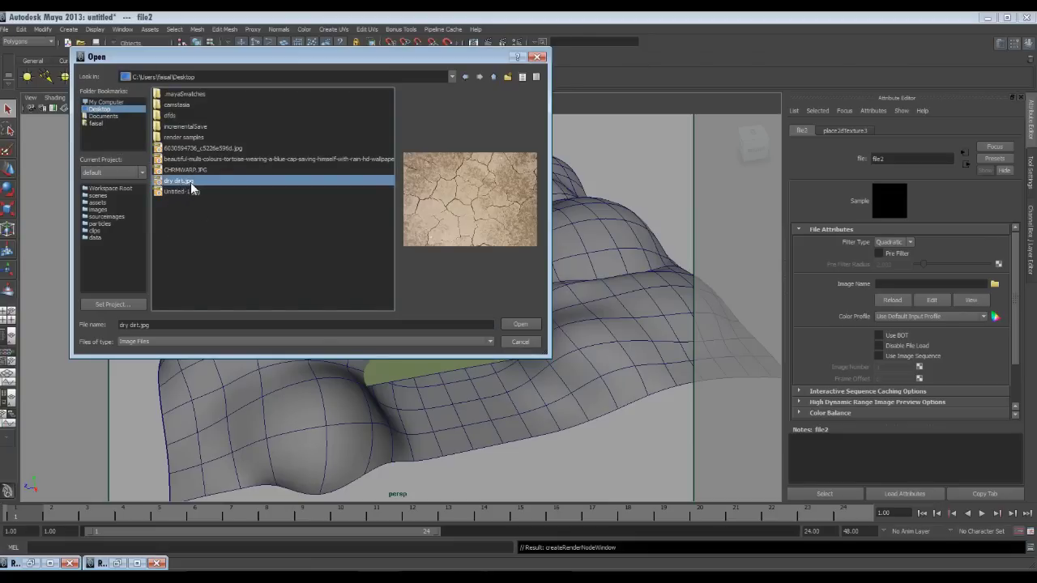
pyautogui.click(520, 324)
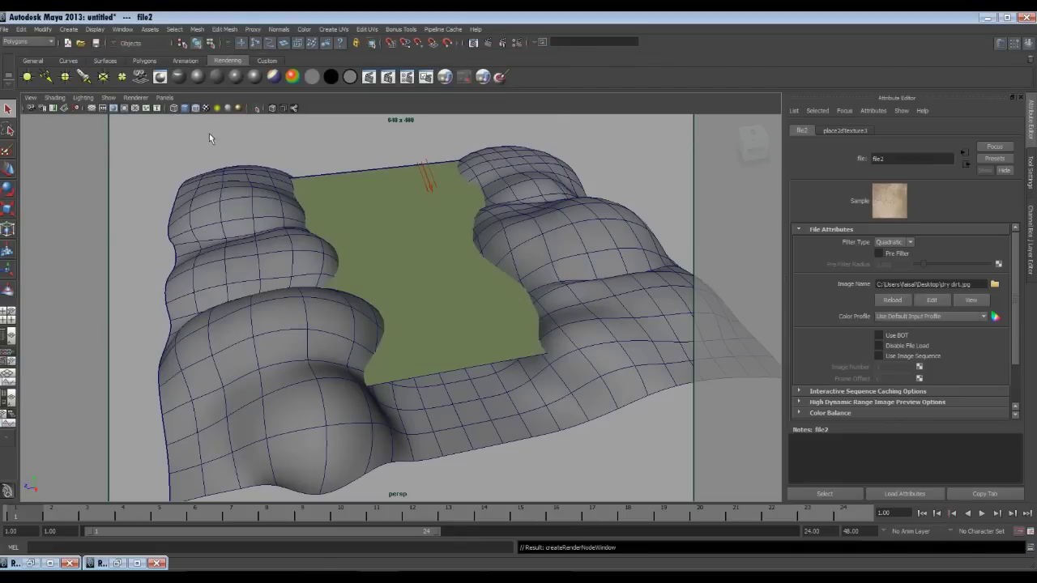
# Step: Turn on textured display in the viewport and render a close view of the water between the dirt banks
pyautogui.click(207, 108)
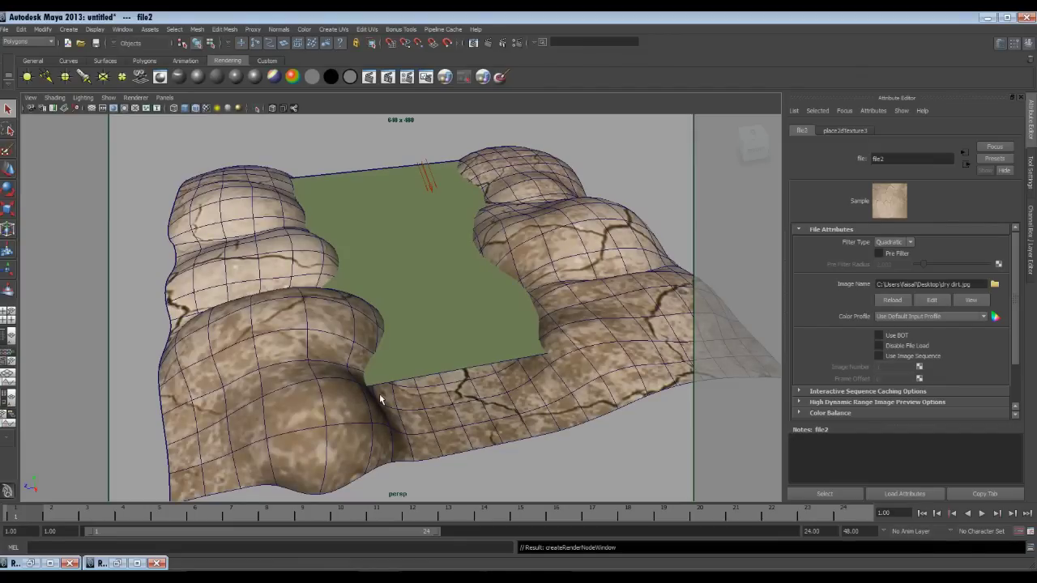
pyautogui.click(205, 109)
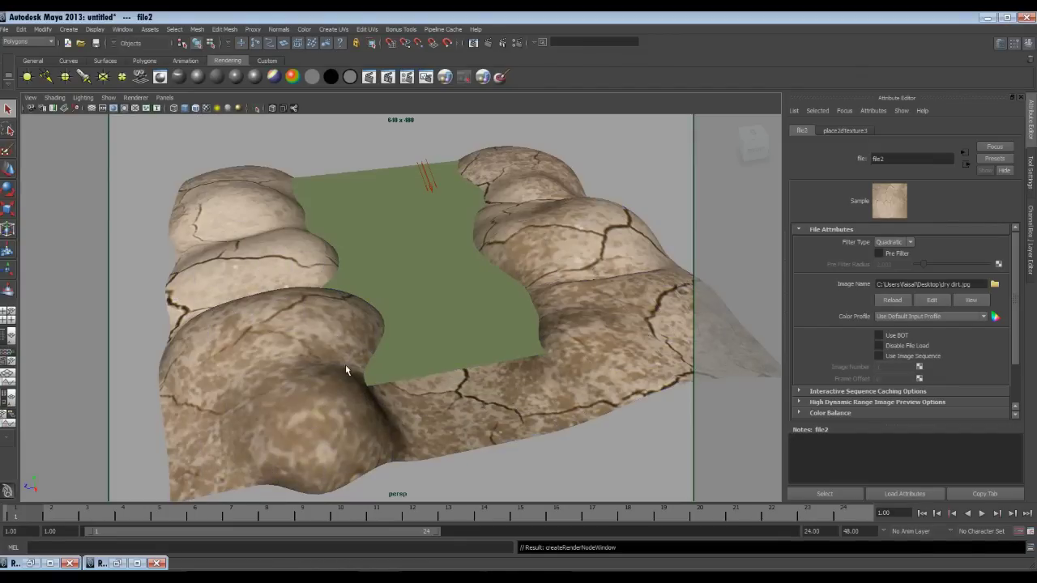
pyautogui.keyDown('alt'); pyautogui.moveTo(412, 397); pyautogui.dragTo(394, 378); pyautogui.keyUp('alt')
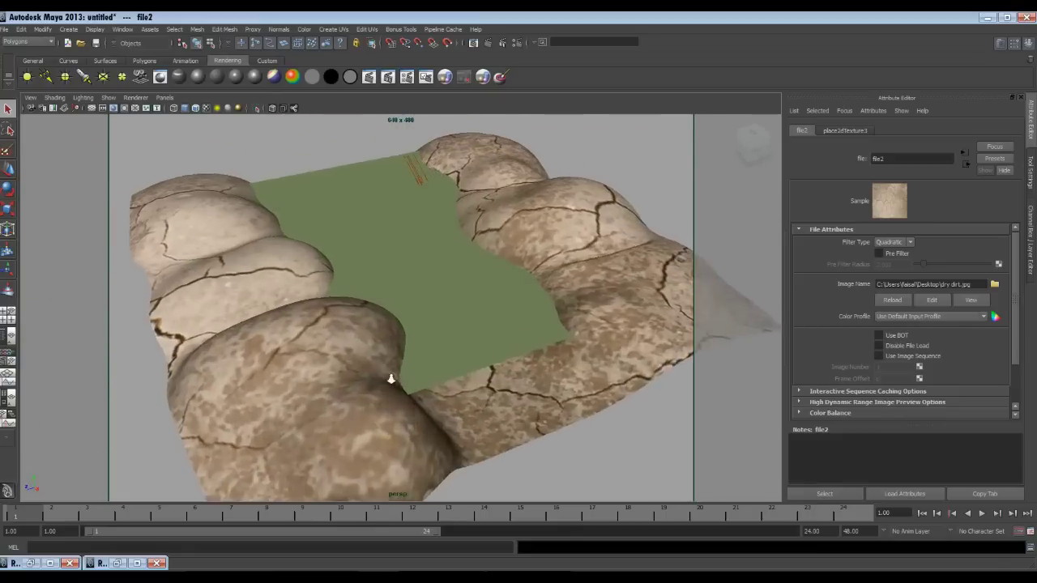
pyautogui.keyDown('alt'); pyautogui.moveTo(394, 377); pyautogui.dragTo(586, 414, button='right'); pyautogui.keyUp('alt')
pyautogui.scroll(-5, 583, 418)
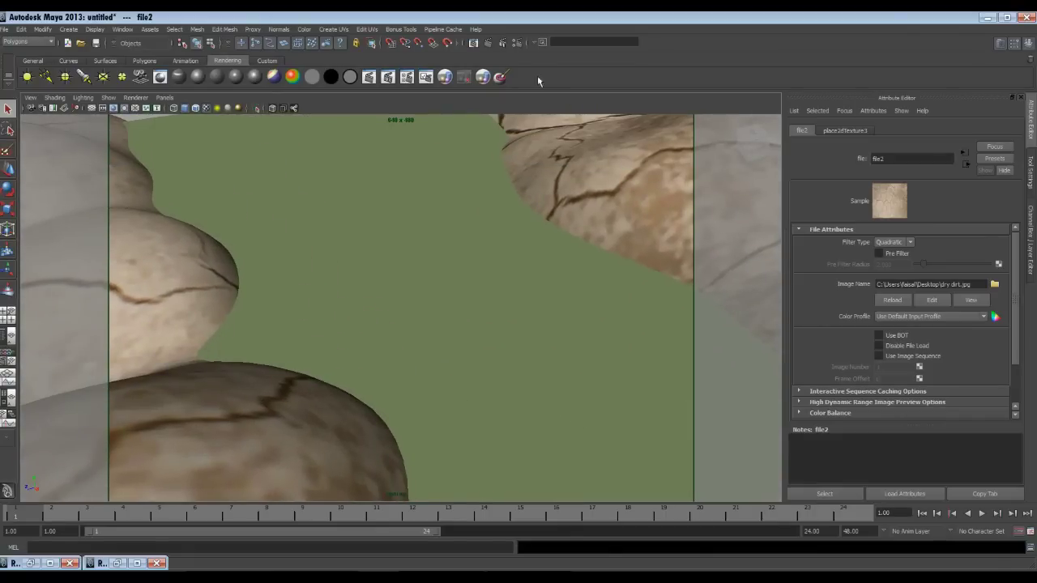
pyautogui.click(475, 43)
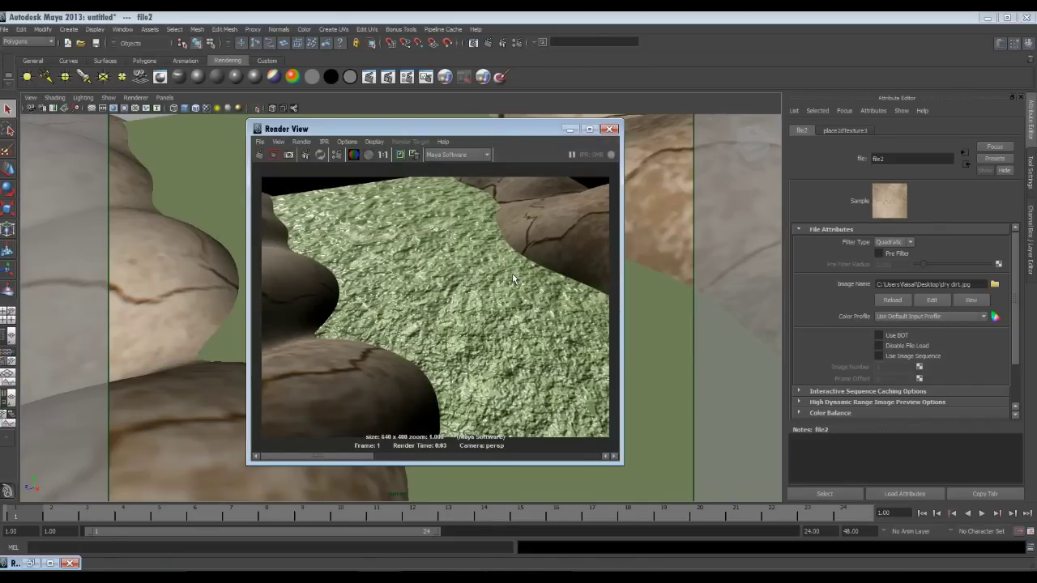
pyautogui.click(569, 130)
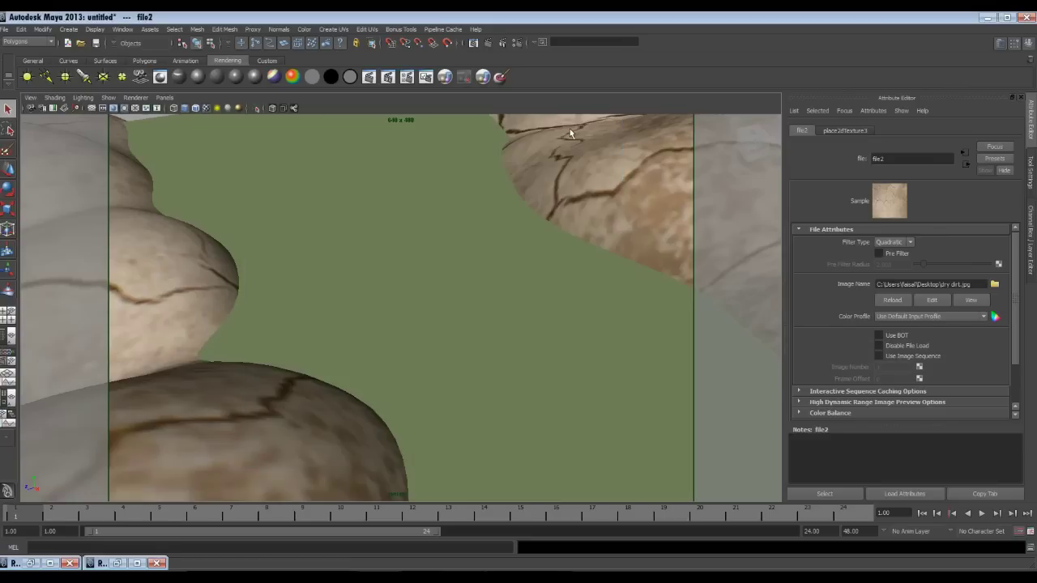
# Step: Raise the water plane's Blinn transparency to mid-grey and render the partly see-through water
pyautogui.click(390, 233)
pyautogui.keyDown('alt'); pyautogui.moveTo(232, 152); pyautogui.dragTo(466, 314); pyautogui.keyUp('alt')
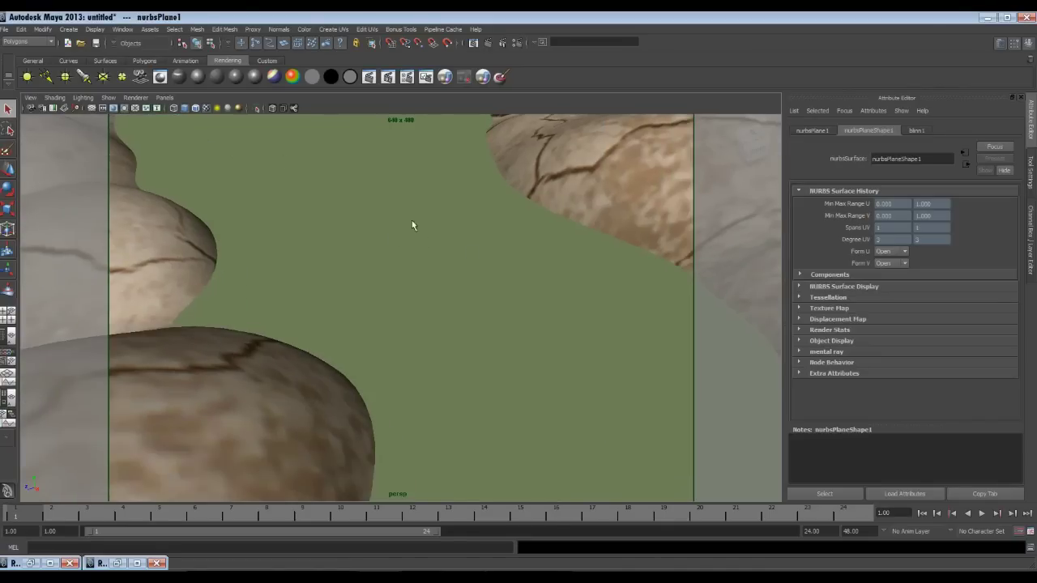
pyautogui.click(915, 131)
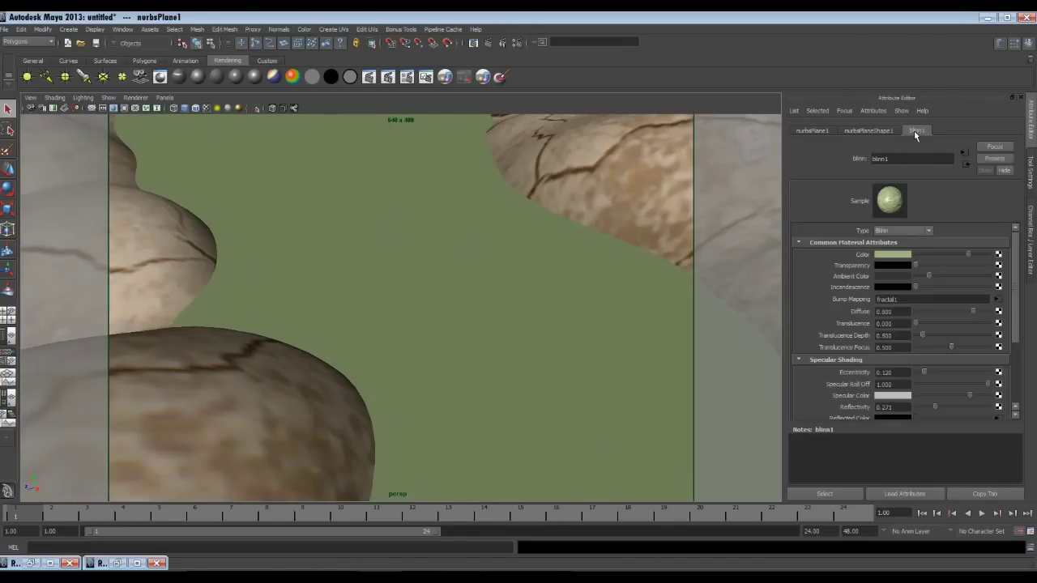
pyautogui.moveTo(915, 269); pyautogui.dragTo(963, 273)
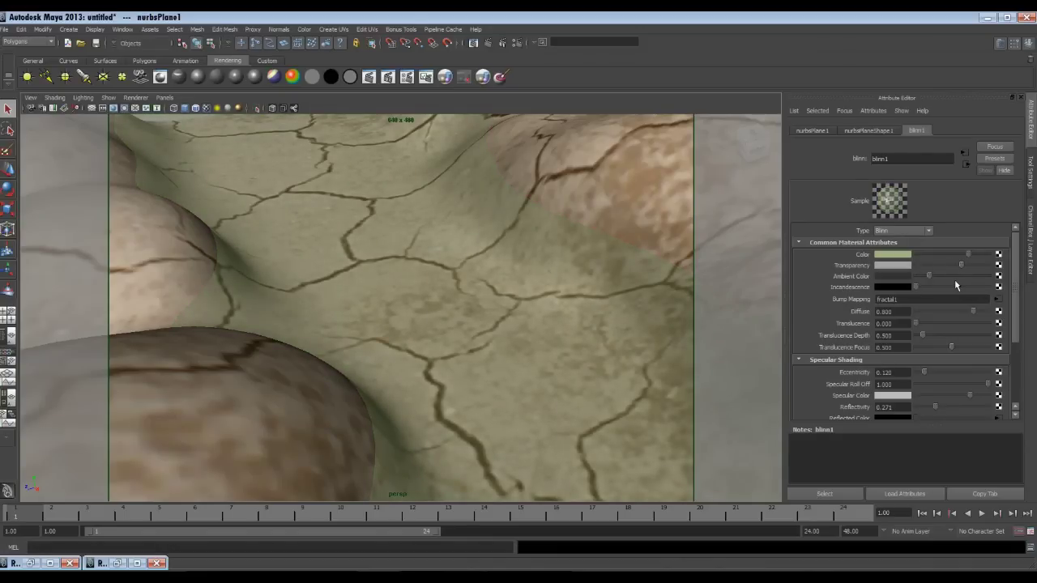
pyautogui.click(488, 43)
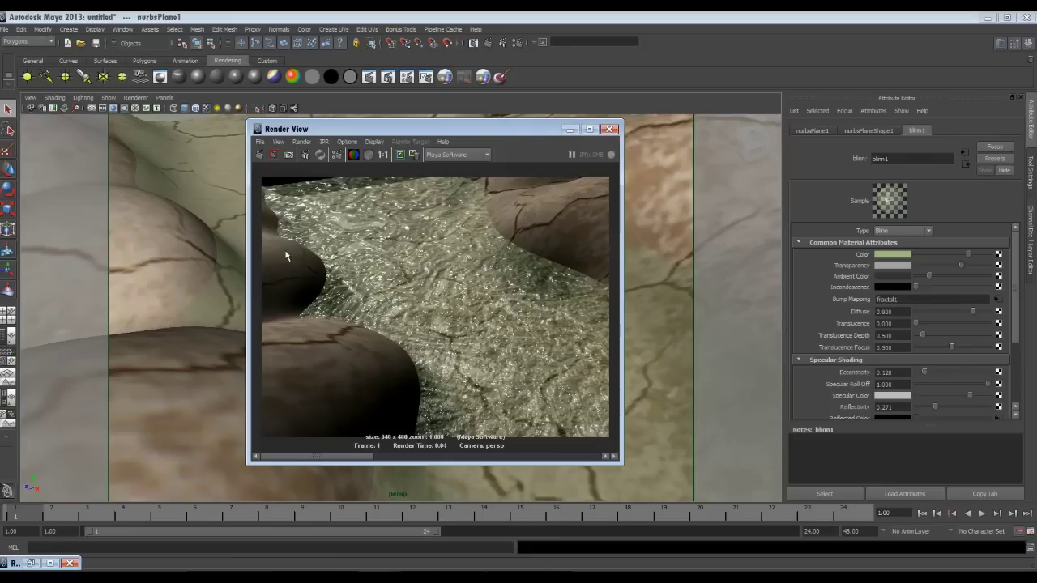
pyautogui.click(570, 129)
# Step: Scale up the water plane and shift it so it covers the near end of the ground channel
pyautogui.keyDown('alt'); pyautogui.moveTo(555, 193); pyautogui.dragTo(423, 312); pyautogui.keyUp('alt')
pyautogui.keyDown('alt'); pyautogui.moveTo(423, 312); pyautogui.dragTo(509, 285, button='right'); pyautogui.keyUp('alt')
pyautogui.keyDown('alt'); pyautogui.moveTo(509, 285); pyautogui.dragTo(461, 212); pyautogui.keyUp('alt')
pyautogui.click(456, 168)
pyautogui.press('t')
pyautogui.moveTo(432, 119); pyautogui.dragTo(438, 332)
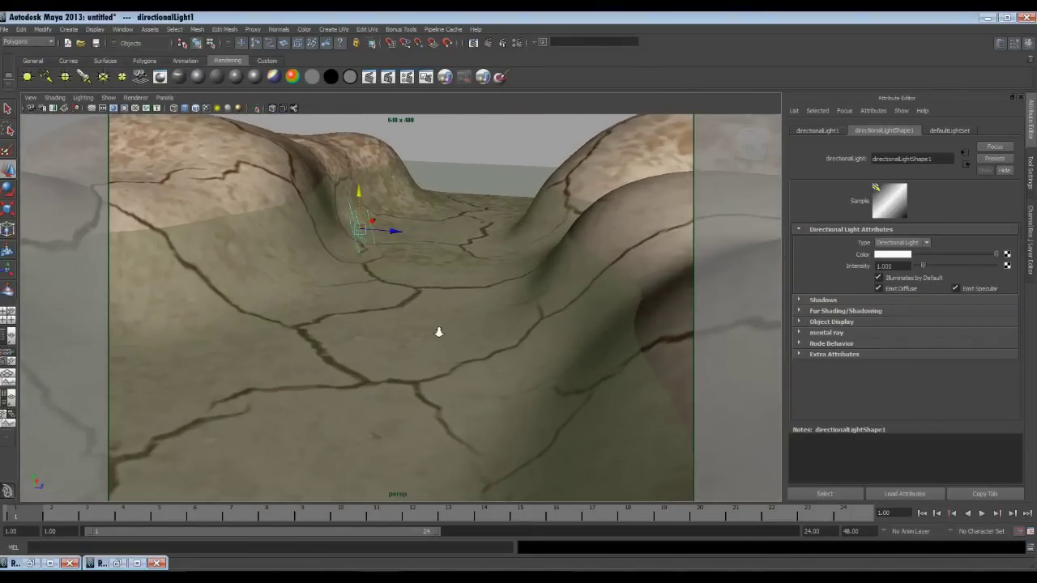
pyautogui.keyDown('alt'); pyautogui.moveTo(440, 277); pyautogui.dragTo(461, 359); pyautogui.keyUp('alt')
pyautogui.click(445, 325)
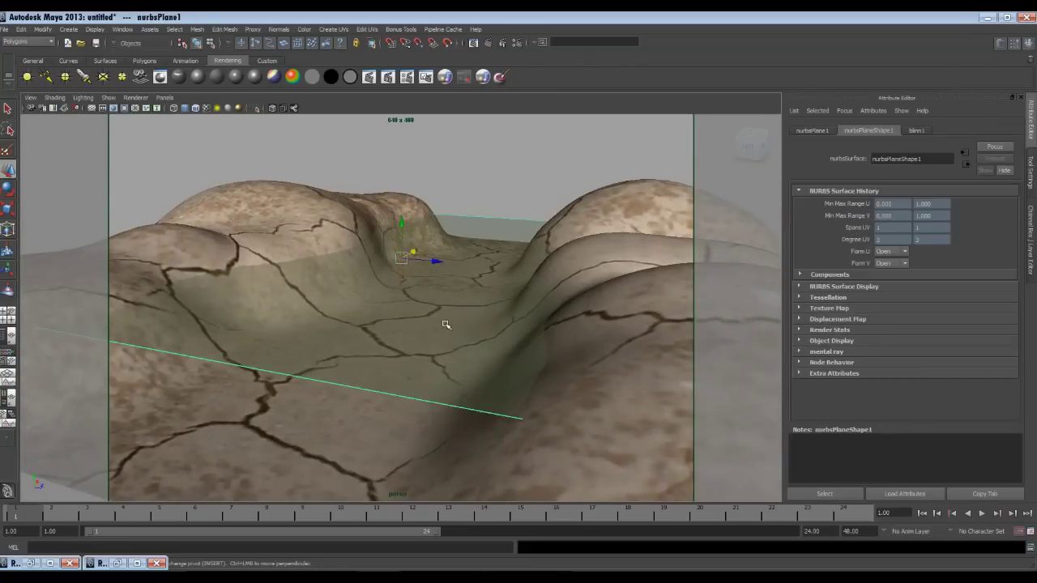
pyautogui.press('r')
pyautogui.moveTo(400, 260)
pyautogui.mouseDown()
pyautogui.moveTo(458, 265)
pyautogui.moveTo(399, 260)
pyautogui.moveTo(384, 269)
pyautogui.moveTo(397, 267)
pyautogui.mouseUp()
pyautogui.press('w')
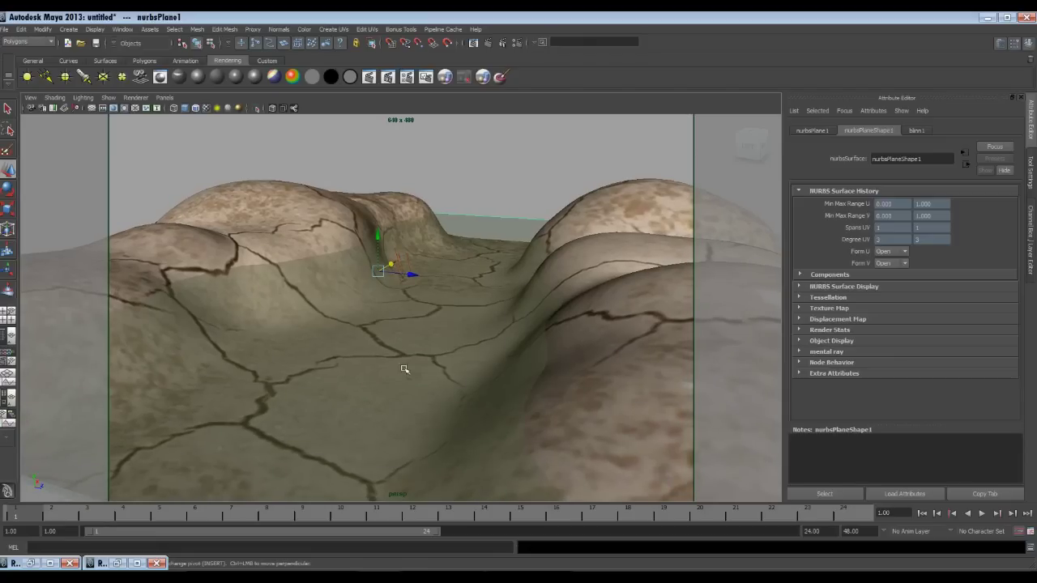
# Step: Raise and rotate the directional light above the far end of the banks, and render the lighting
pyautogui.click(402, 254)
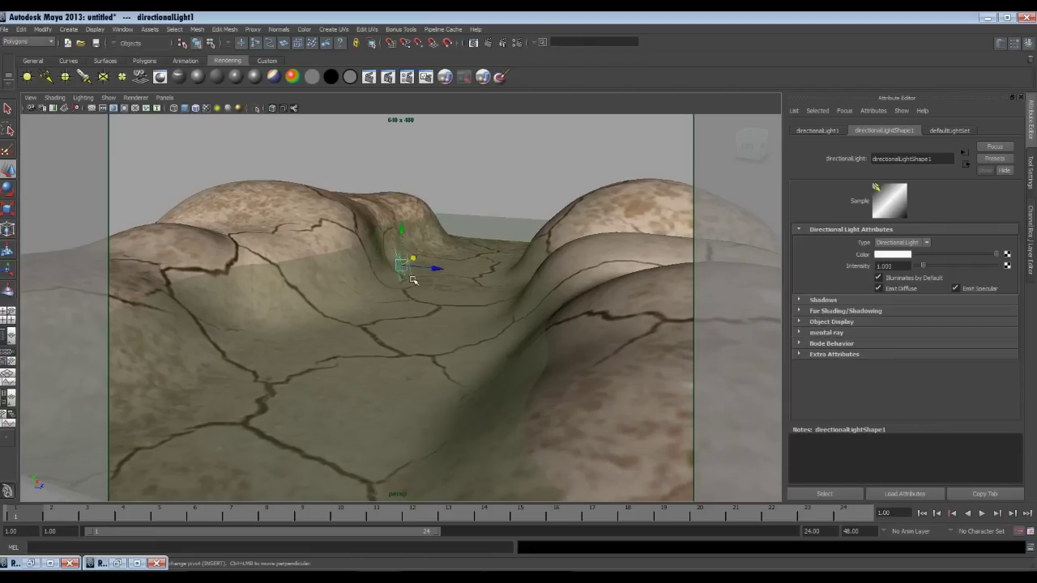
pyautogui.moveTo(402, 233); pyautogui.dragTo(407, 192)
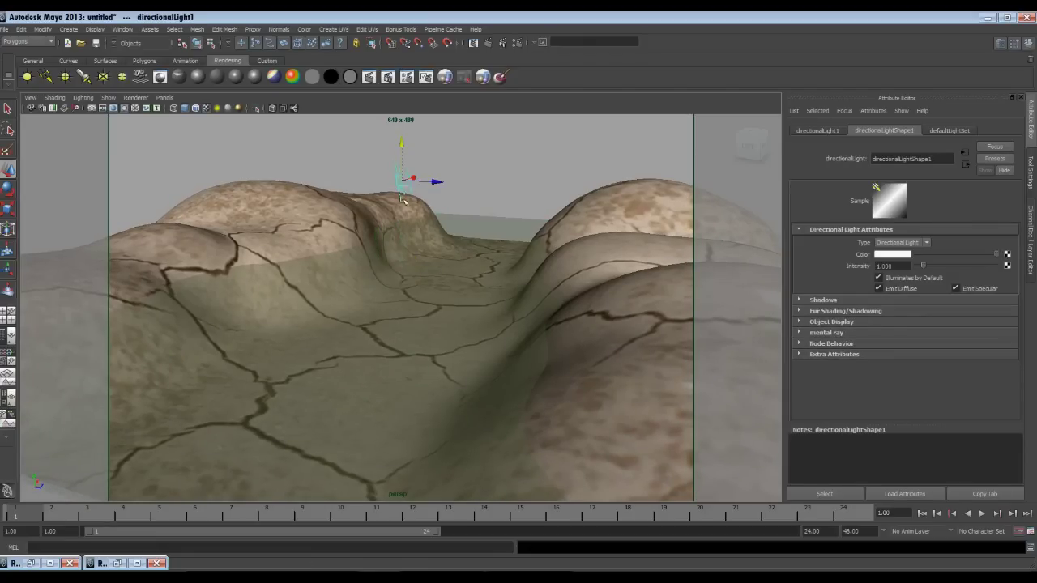
pyautogui.press('e')
pyautogui.moveTo(406, 176); pyautogui.dragTo(419, 192)
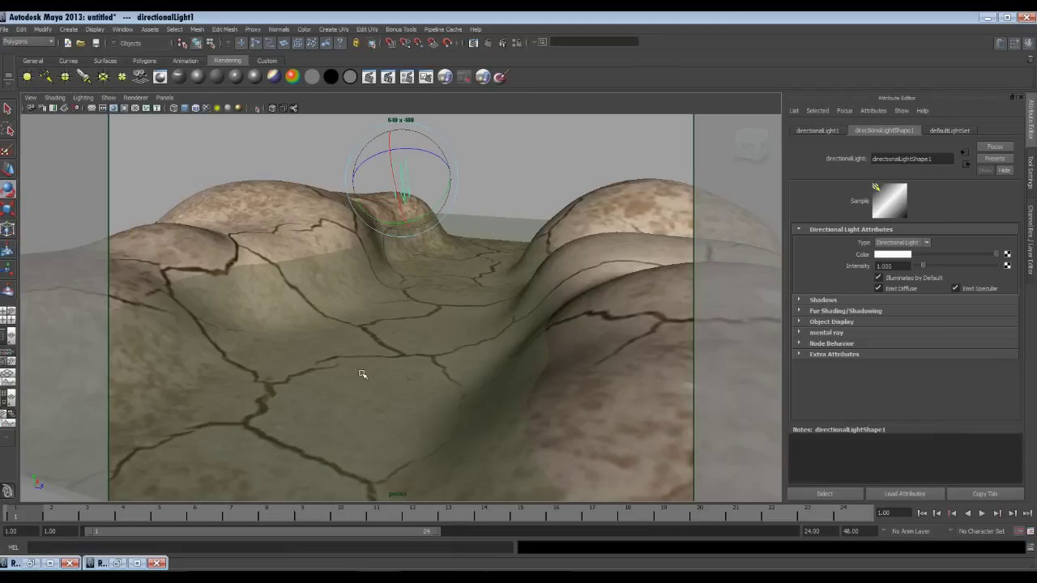
pyautogui.click(488, 43)
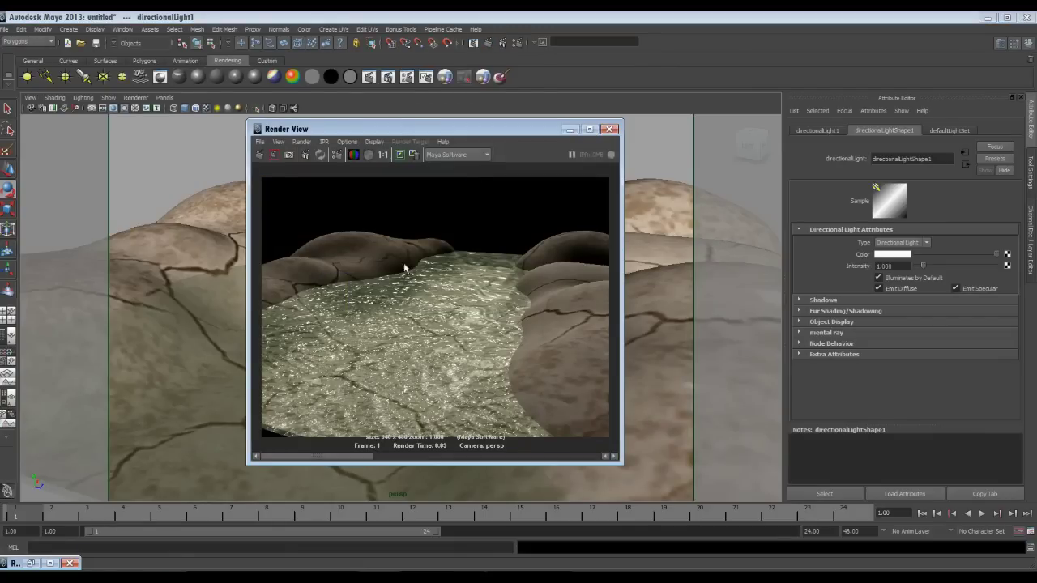
pyautogui.click(571, 129)
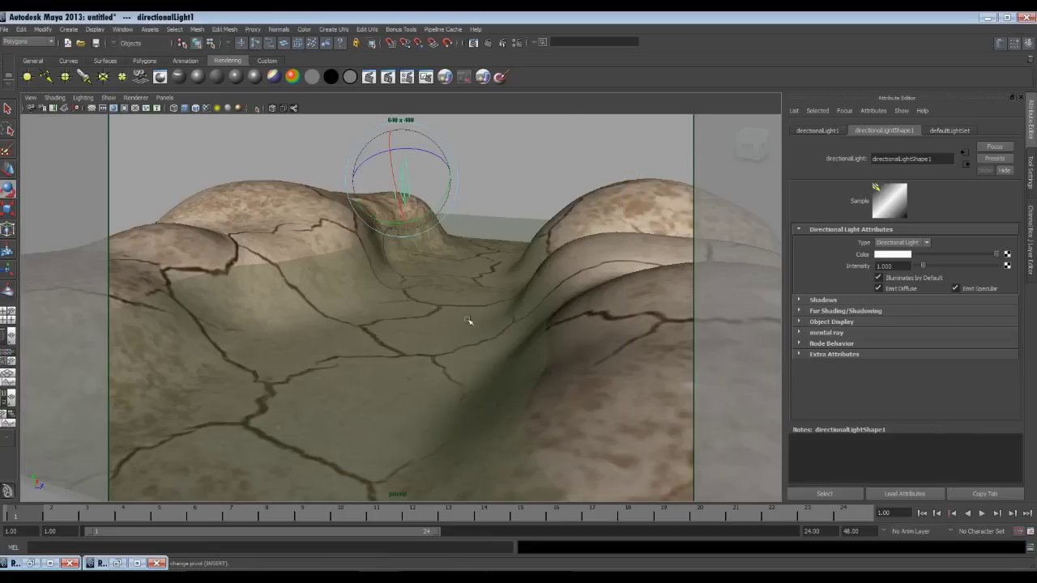
# Step: Raise the water Blinn's transparency to nearly white and render the clearer water
pyautogui.click(459, 284)
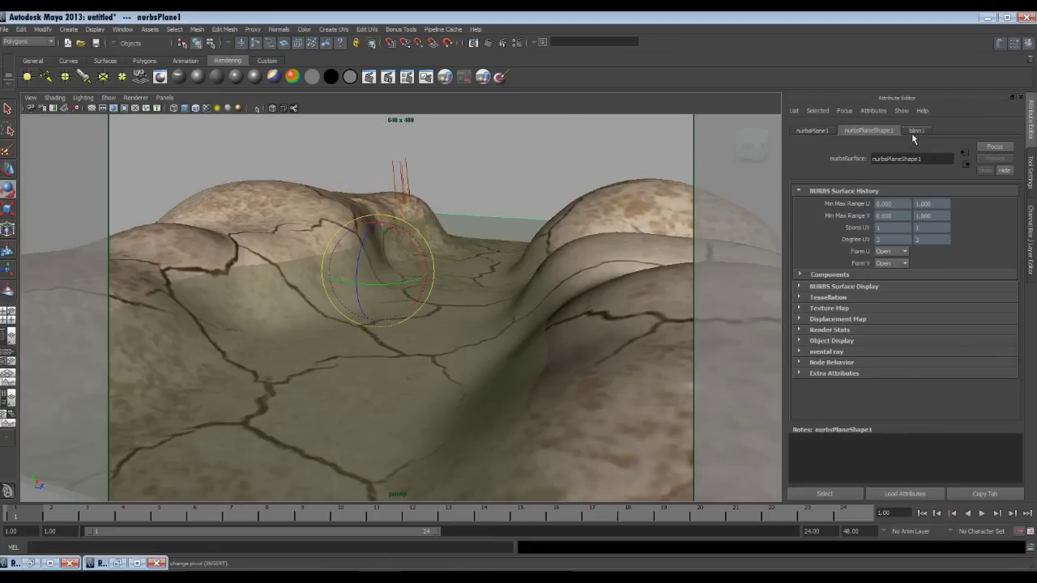
pyautogui.click(915, 131)
pyautogui.moveTo(965, 274); pyautogui.dragTo(981, 272)
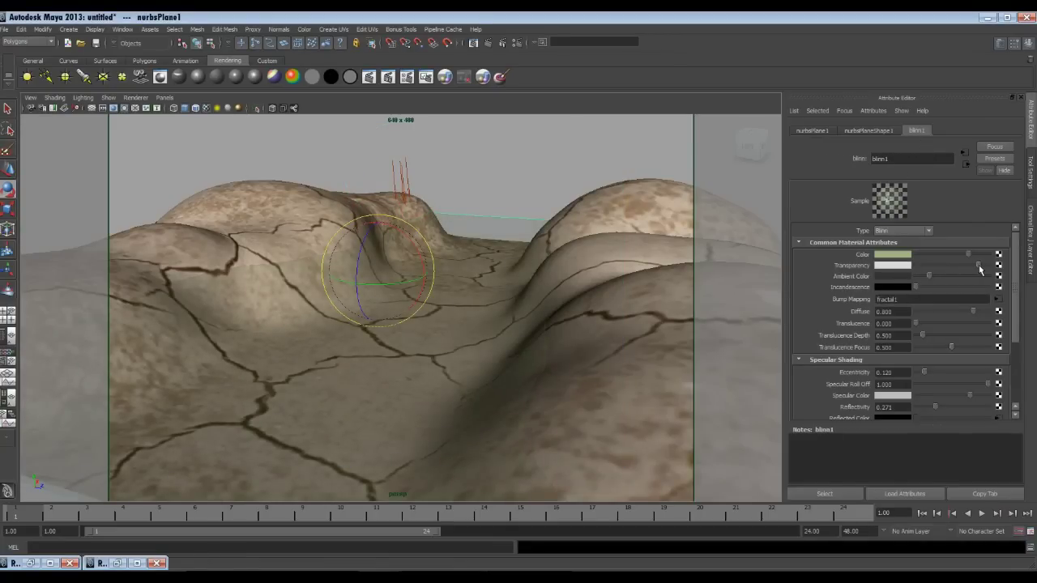
pyautogui.click(489, 43)
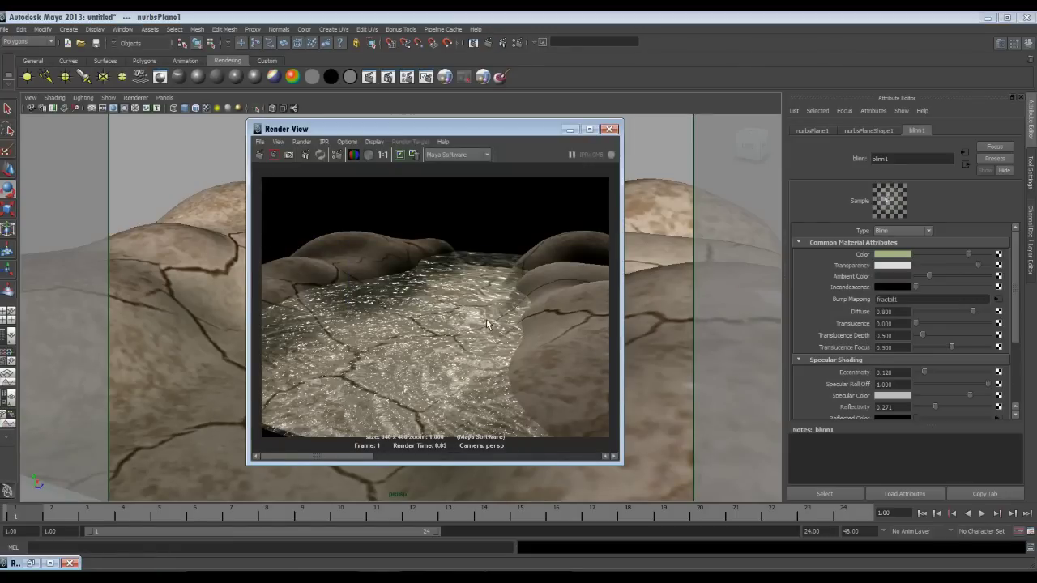
pyautogui.click(570, 129)
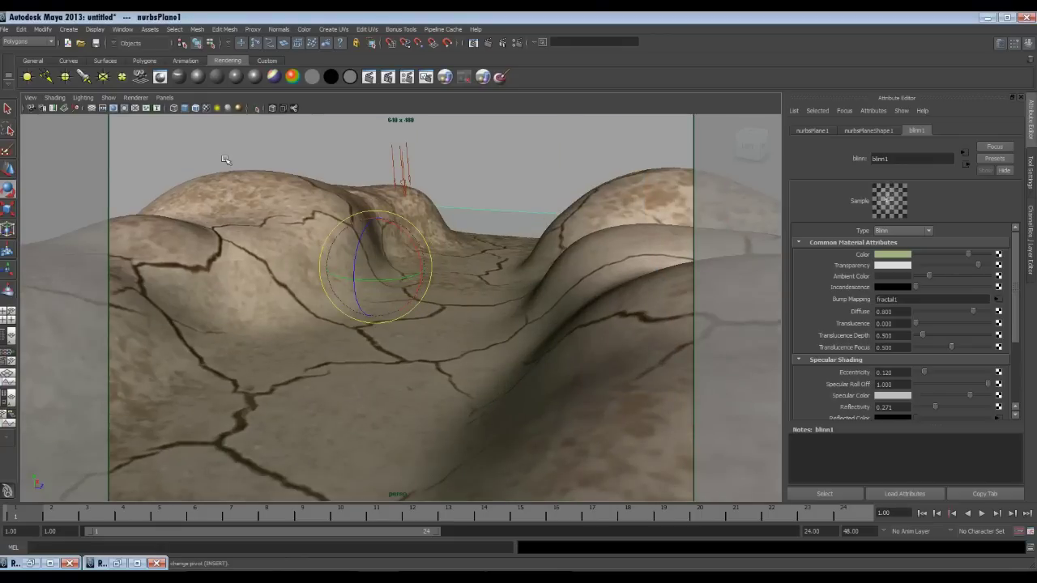
# Step: Add an ambient light, move it high above the banks, and render the scene with it
pyautogui.click(402, 159)
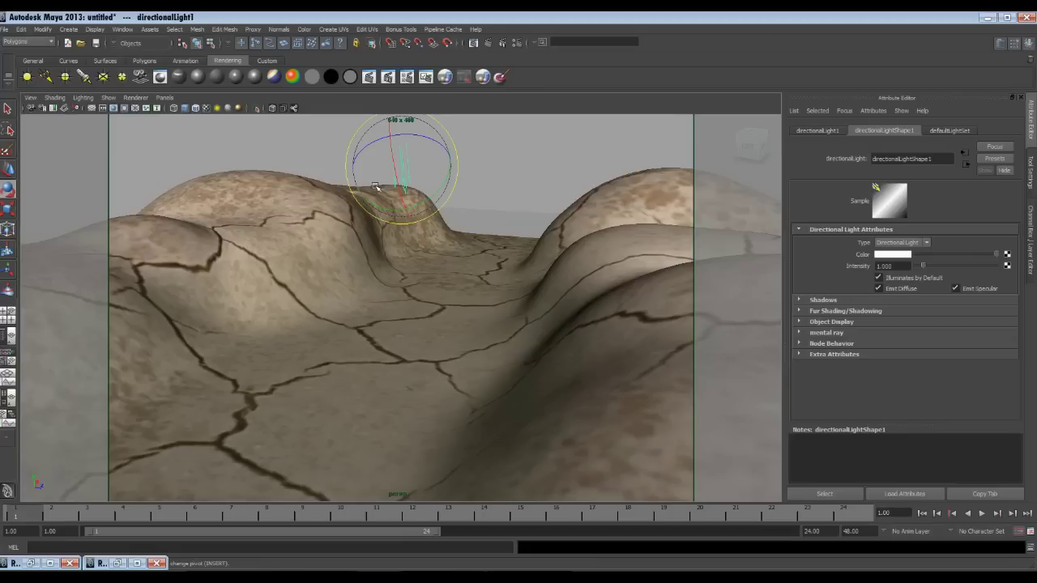
pyautogui.click(879, 289)
pyautogui.click(28, 77)
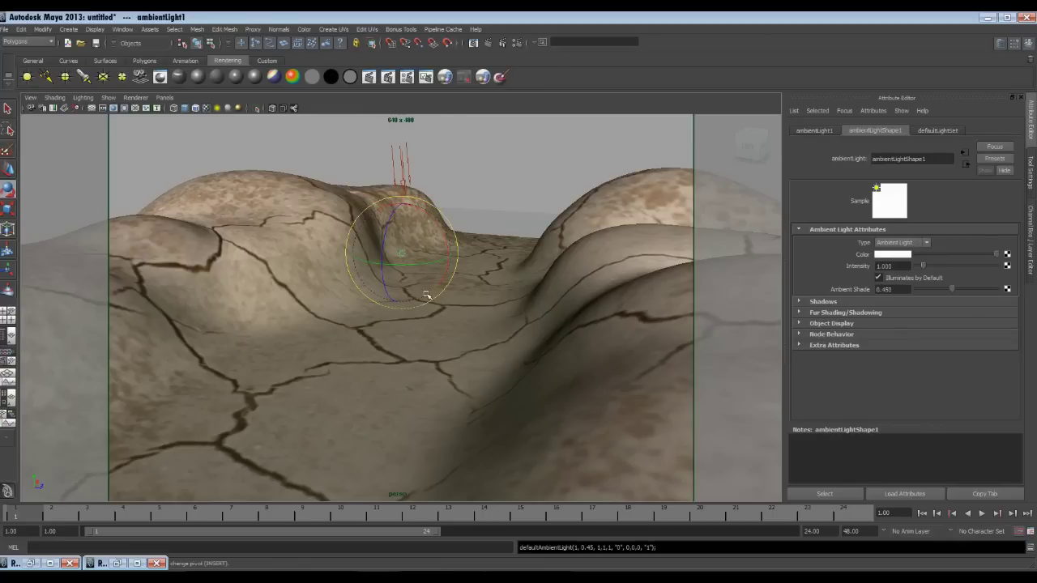
pyautogui.press('w')
pyautogui.moveTo(415, 247); pyautogui.dragTo(340, 73)
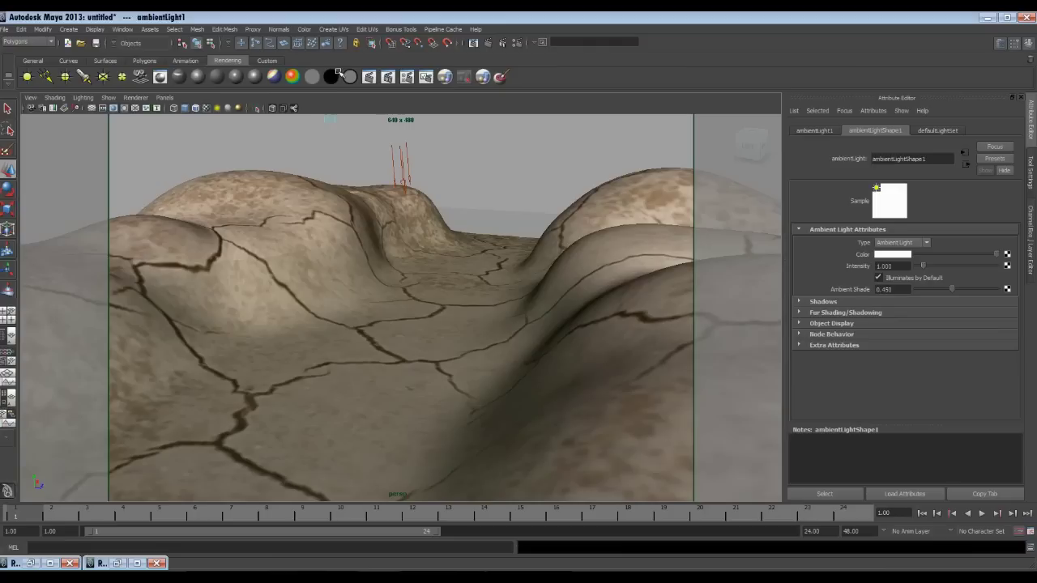
pyautogui.click(488, 44)
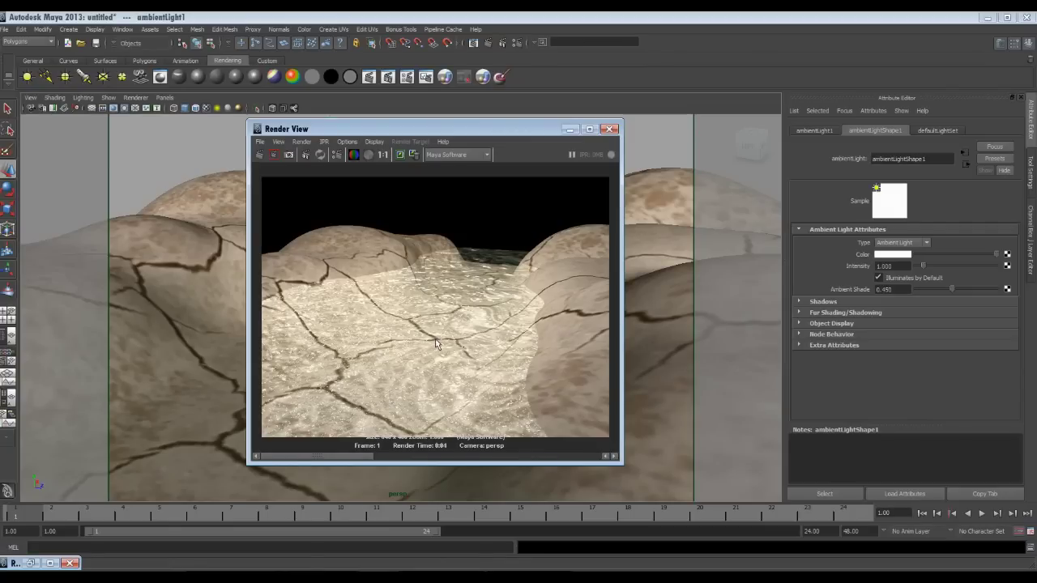
# Step: Set the ambient light's intensity to 0.6 and render the scene again
pyautogui.click(896, 266)
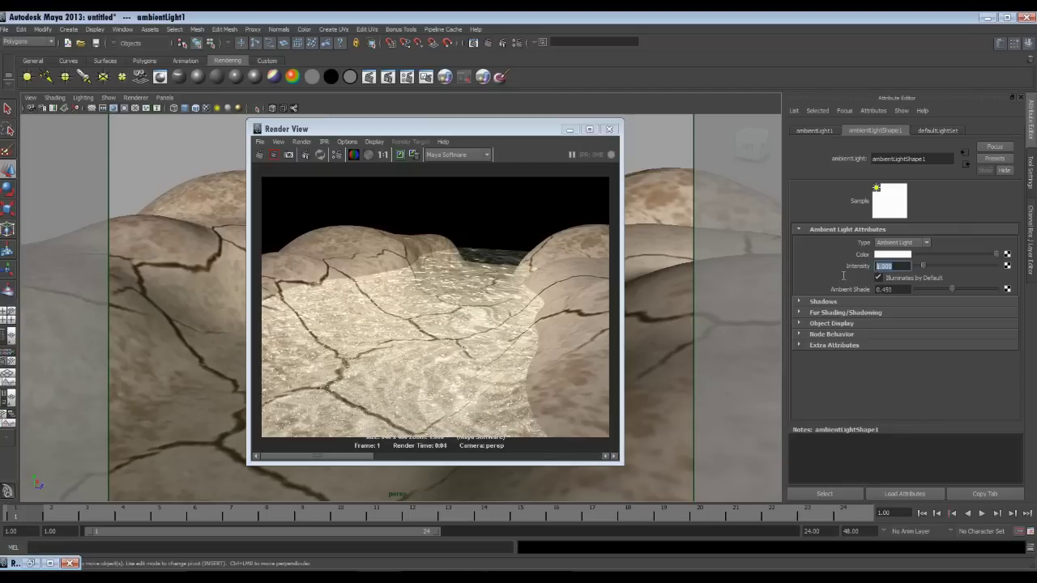
pyautogui.write('0.6')
pyautogui.press('Return')
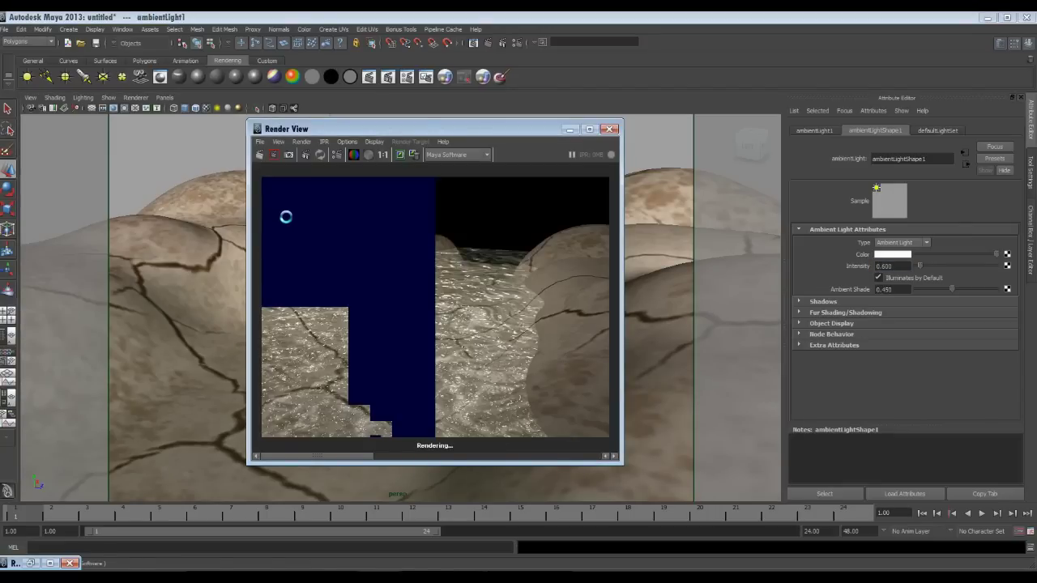
pyautogui.click(392, 350)
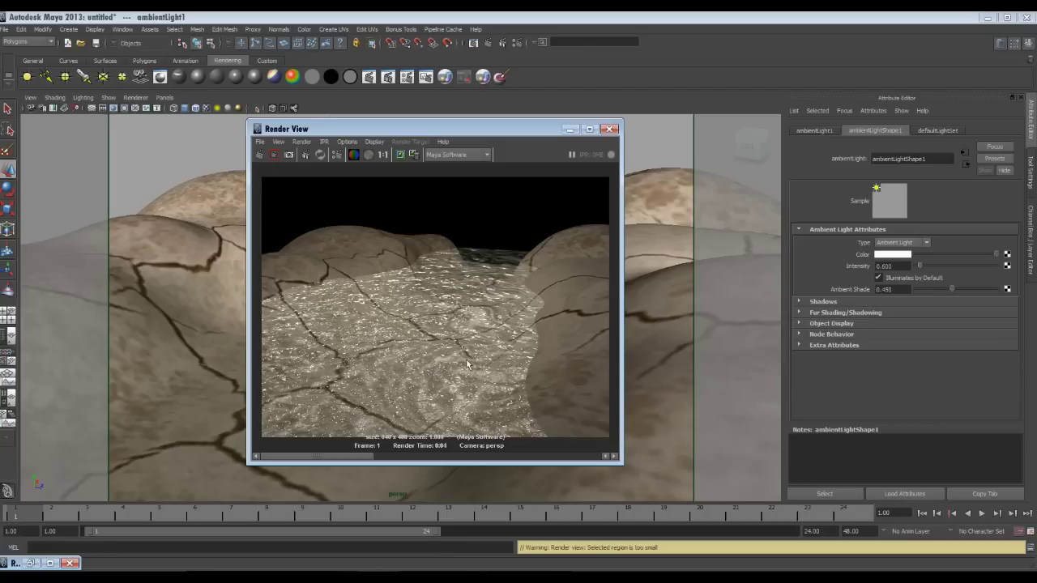
pyautogui.click(569, 129)
# Step: Enable Animated on the fractal texture that drives the water Blinn's bump mapping
pyautogui.click(495, 233)
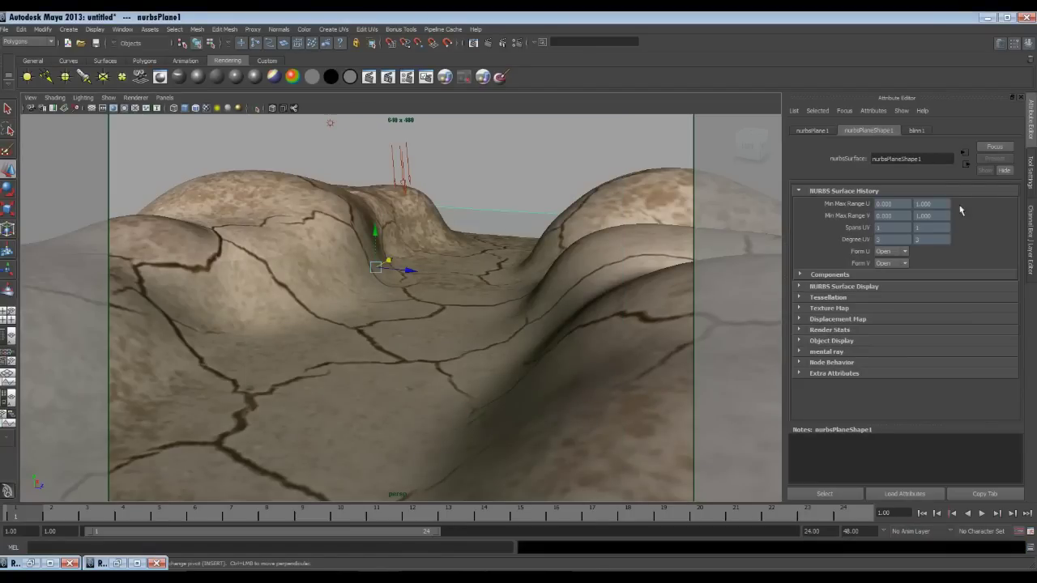
pyautogui.click(917, 131)
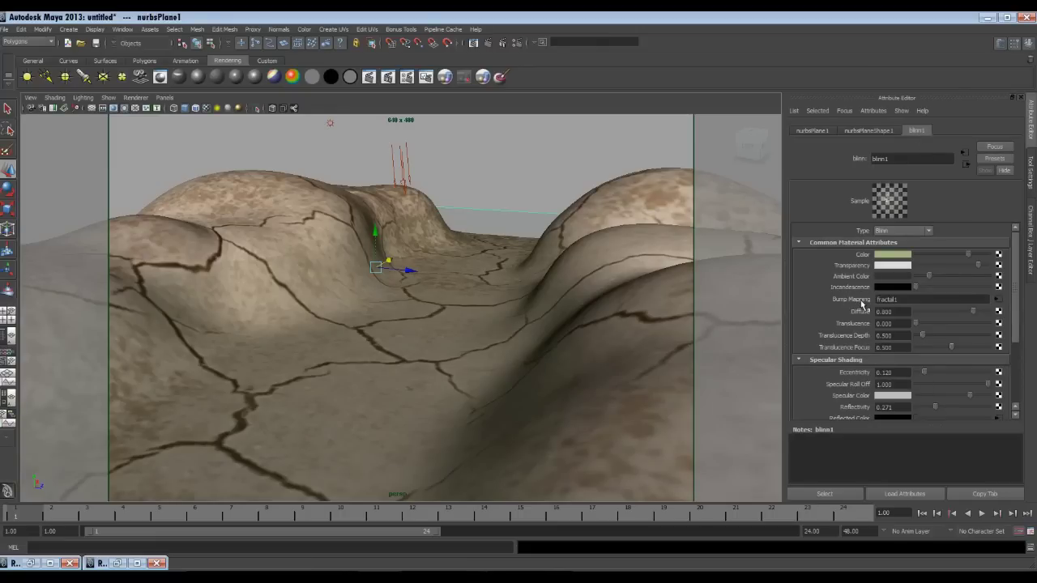
pyautogui.click(996, 299)
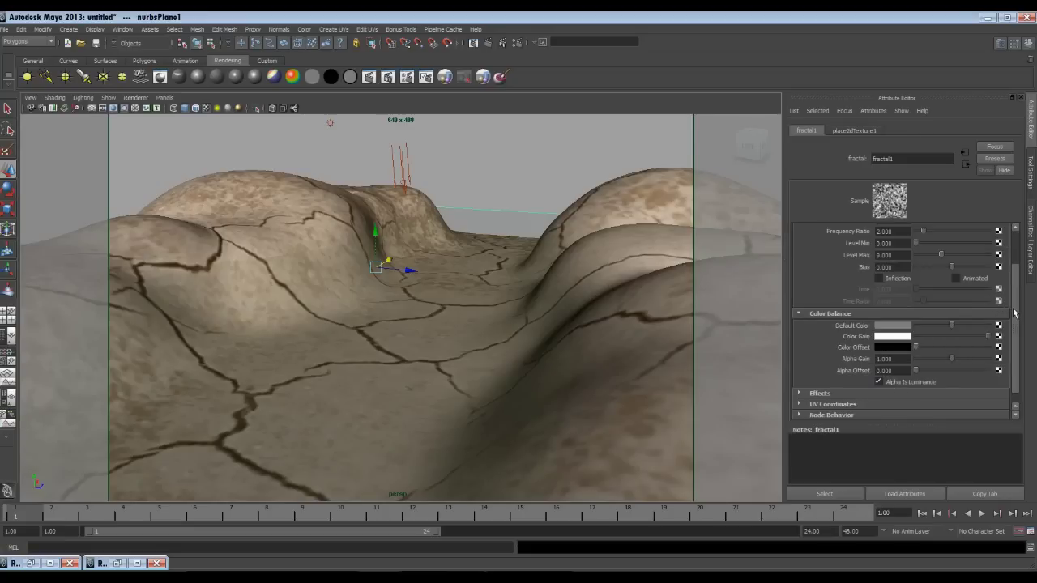
pyautogui.moveTo(1016, 314); pyautogui.dragTo(1016, 277)
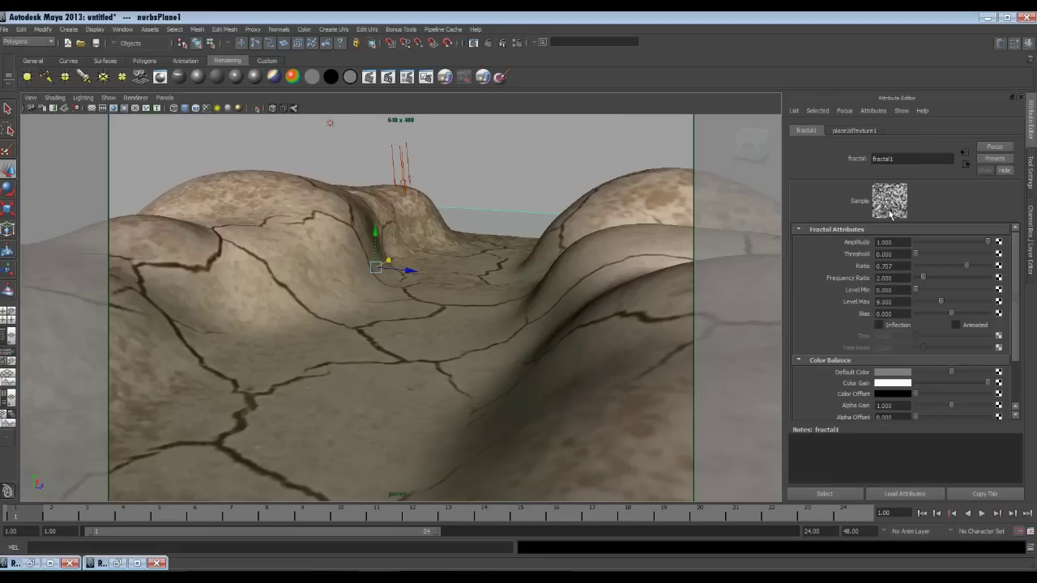
pyautogui.click(474, 42)
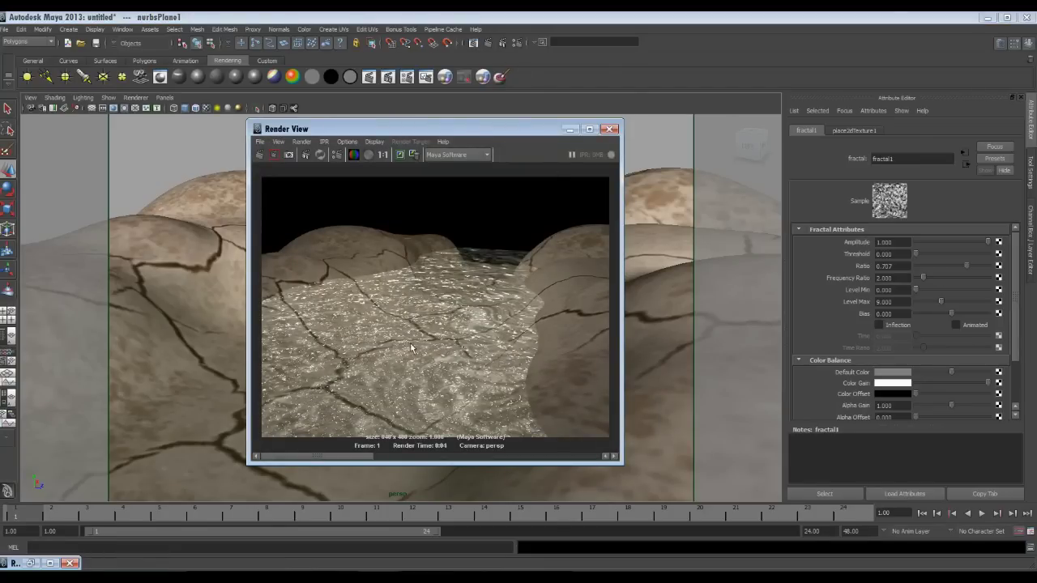
pyautogui.click(570, 129)
pyautogui.click(956, 325)
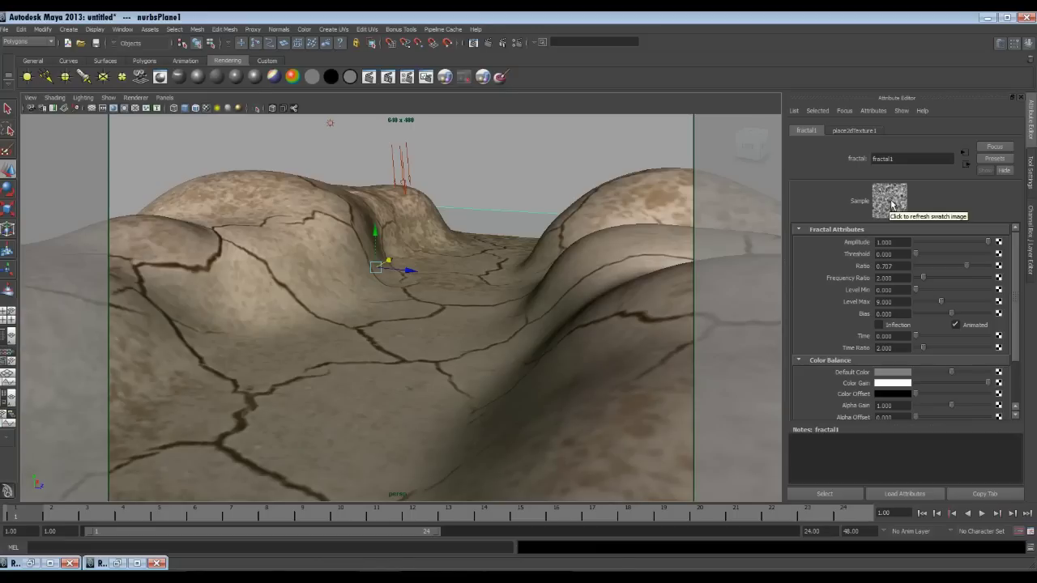
# Step: Extend the playback range so the animation ends at frame 100
pyautogui.moveTo(827, 531); pyautogui.dragTo(752, 528)
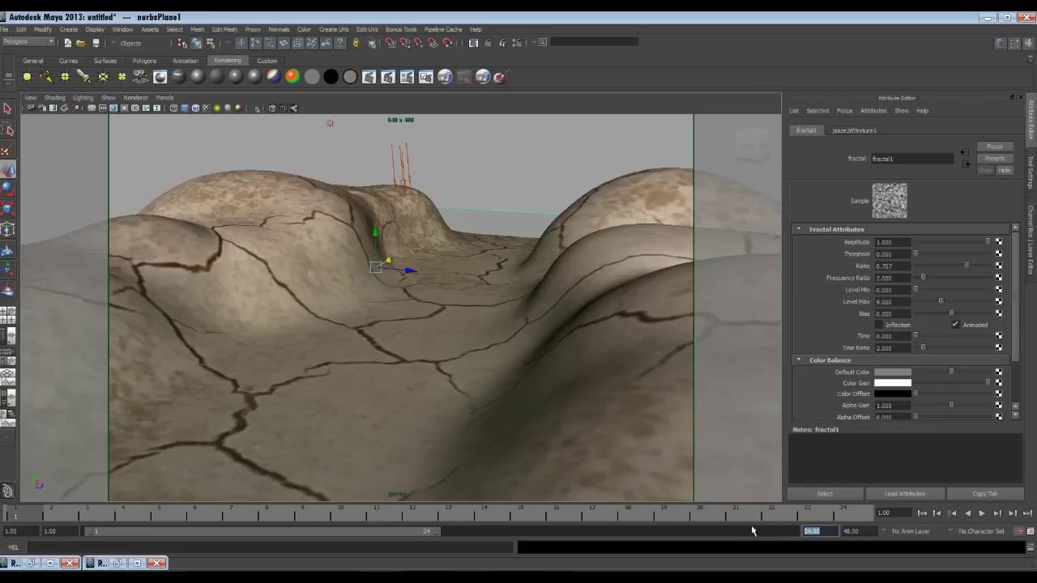
pyautogui.write('100')
pyautogui.press('Return')
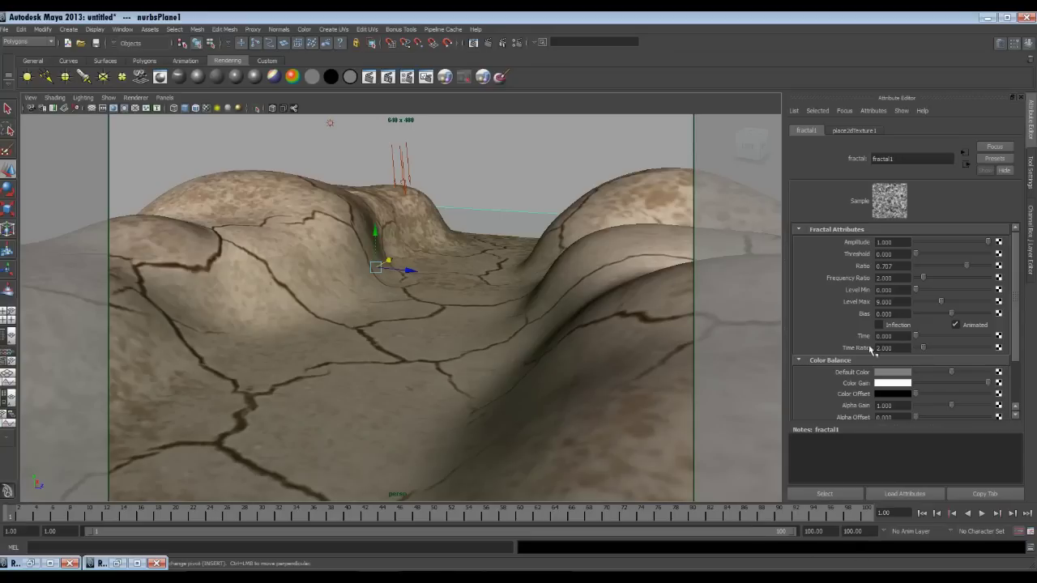
# Step: Key the fractal texture's Time at 0 on frame 1
pyautogui.click(900, 336)
pyautogui.rightClick(901, 336)
pyautogui.click(924, 351)
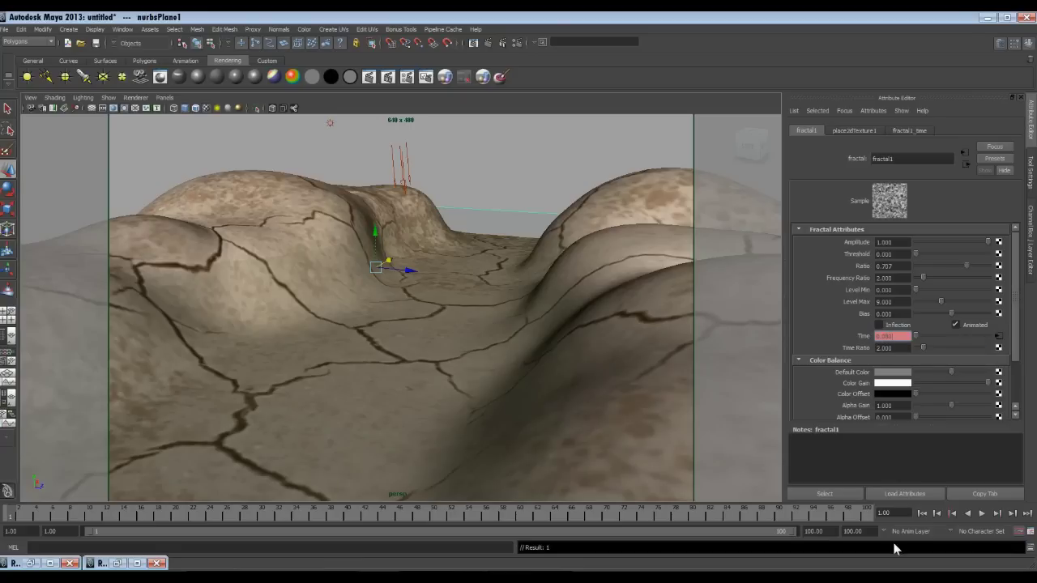
# Step: Set the fractal texture's Time to 0.1 on frame 100 and play back the animation
pyautogui.click(867, 513)
pyautogui.doubleClick(891, 336)
pyautogui.write('1')
pyautogui.press('Return')
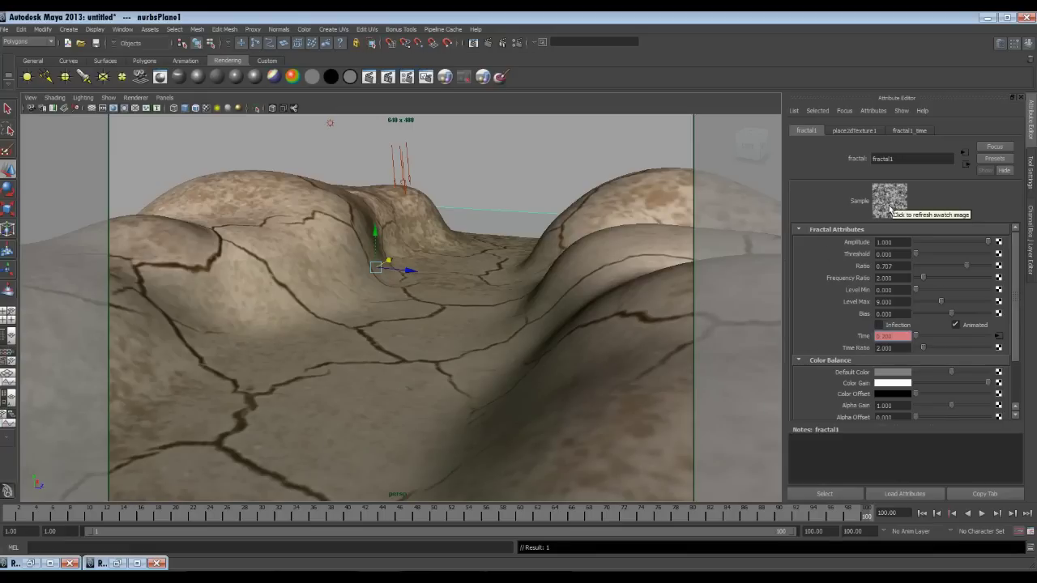
pyautogui.keyDown('ctrl'); pyautogui.moveTo(897, 337); pyautogui.dragTo(841, 343); pyautogui.keyUp('ctrl')
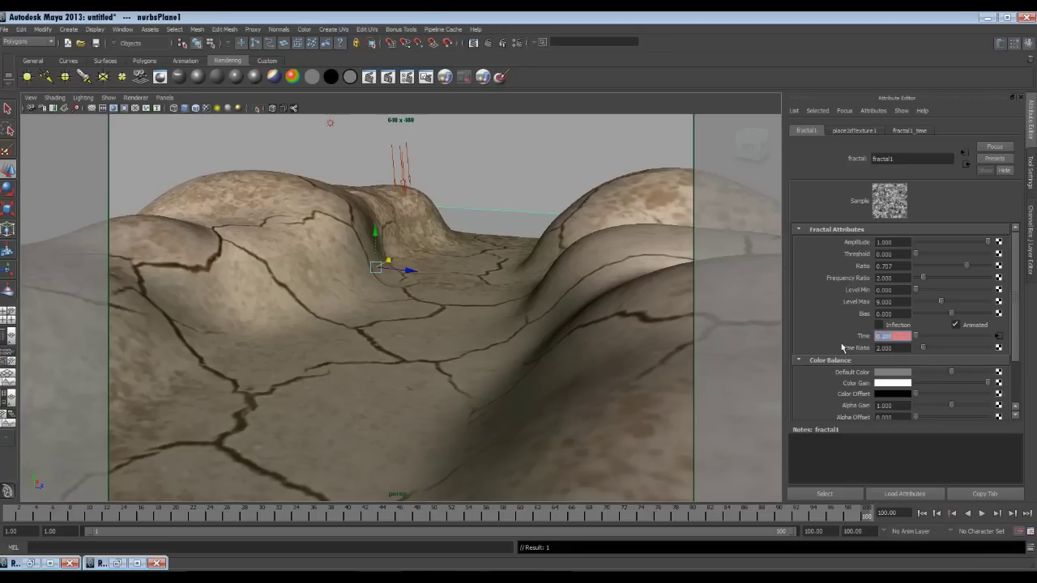
pyautogui.hotkey('alt', 'v')
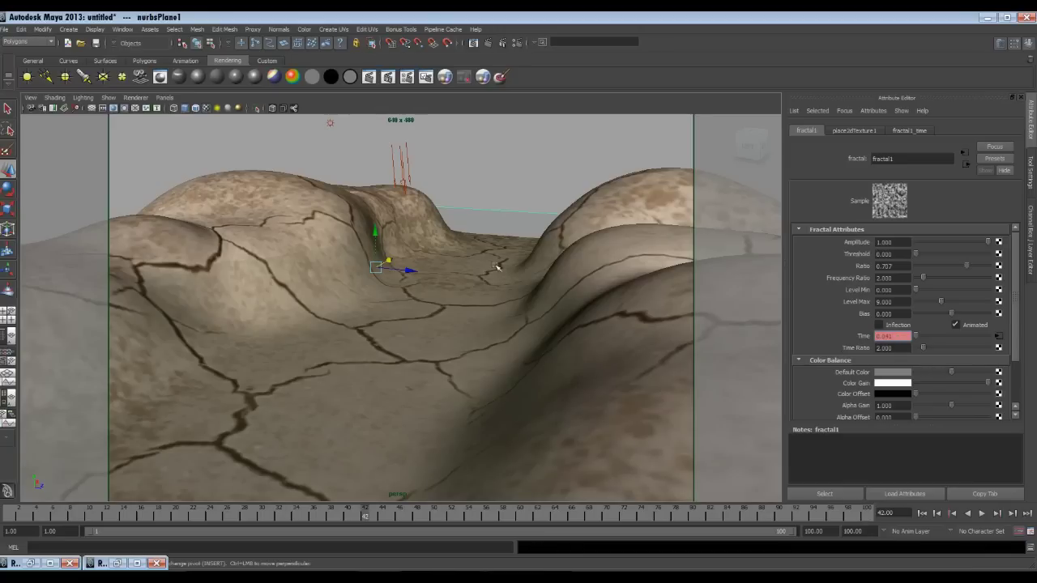
# Step: Render frame 42, keep its image, and render frame 48 to compare the water between the two frames
pyautogui.click(484, 75)
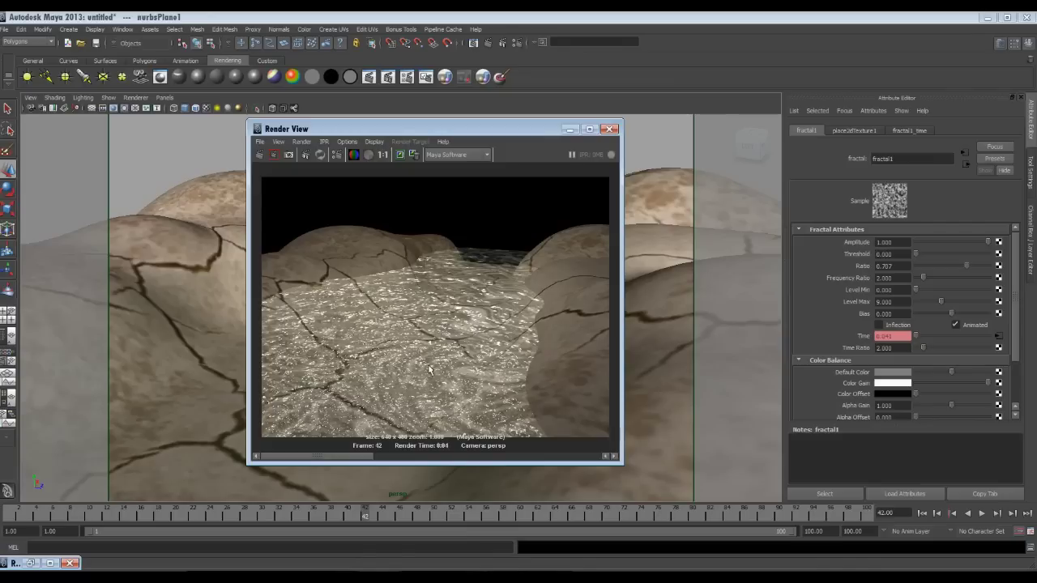
pyautogui.click(399, 159)
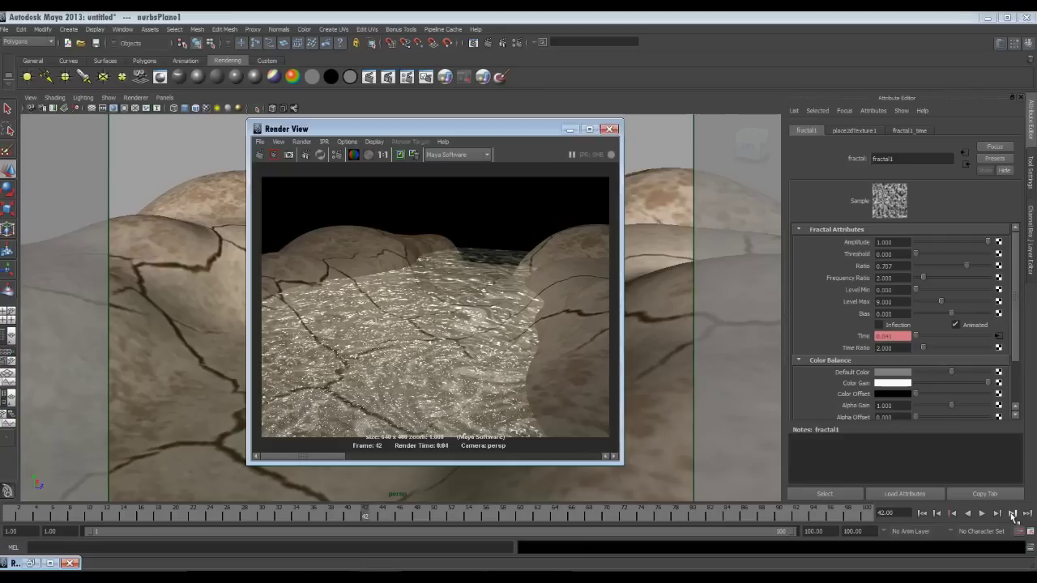
pyautogui.click(1012, 514)
pyautogui.click(1013, 514)
pyautogui.click(1013, 514)
pyautogui.click(1012, 513)
pyautogui.click(1013, 514)
pyautogui.click(1013, 513)
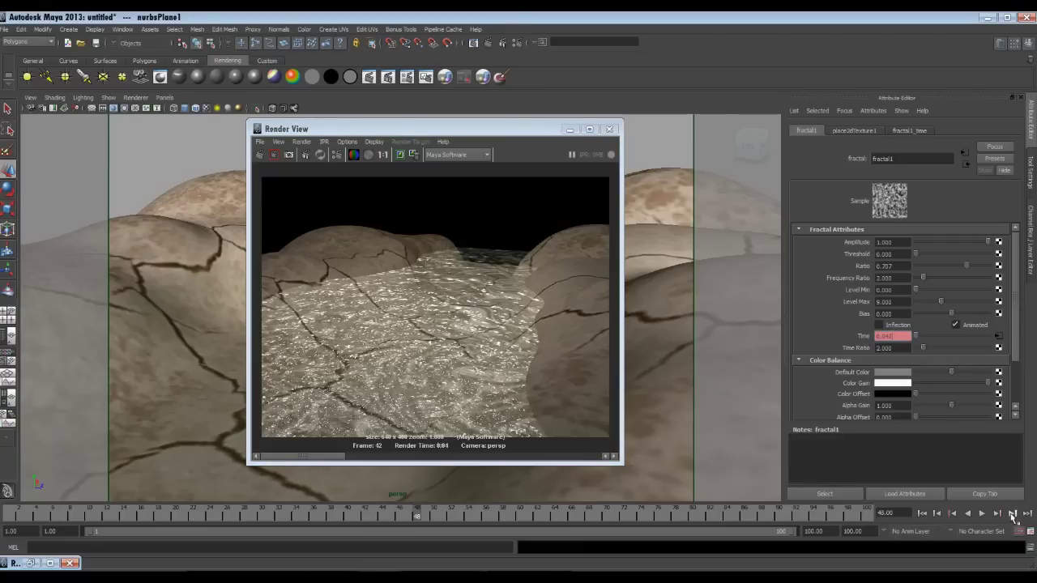
pyautogui.click(258, 157)
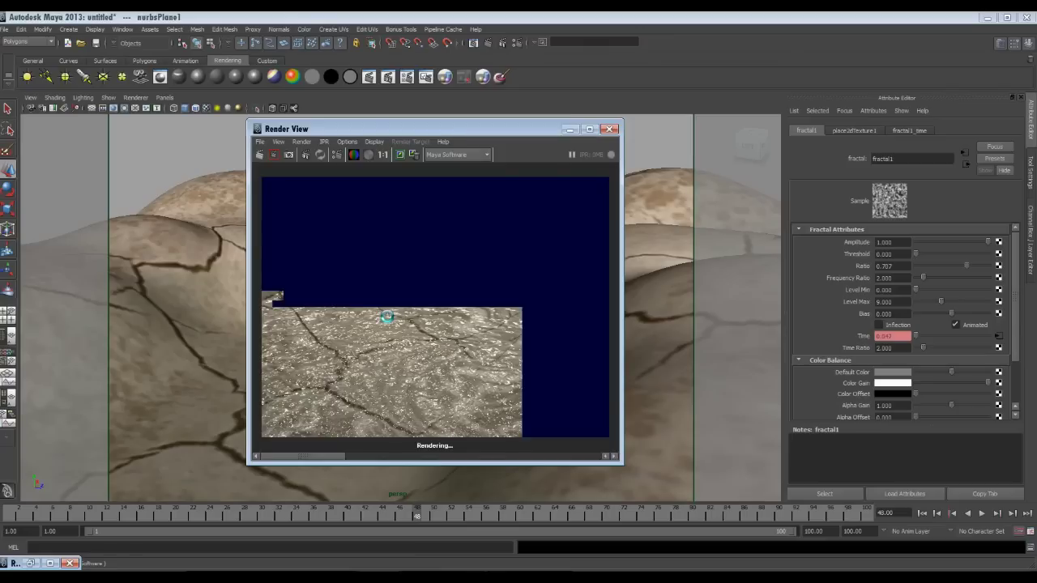
pyautogui.moveTo(313, 463)
pyautogui.mouseDown()
pyautogui.moveTo(374, 462)
pyautogui.moveTo(308, 451)
pyautogui.moveTo(323, 448)
pyautogui.moveTo(309, 457)
pyautogui.moveTo(361, 462)
pyautogui.moveTo(311, 459)
pyautogui.mouseUp()
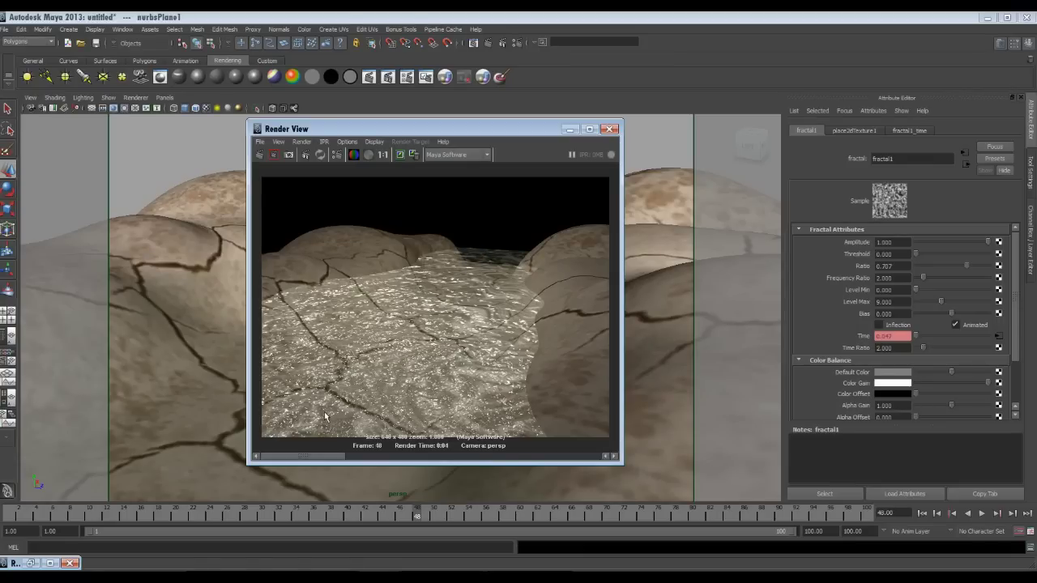
# Step: Select the water plane and lower its Blinn's transparency to black
pyautogui.click(569, 129)
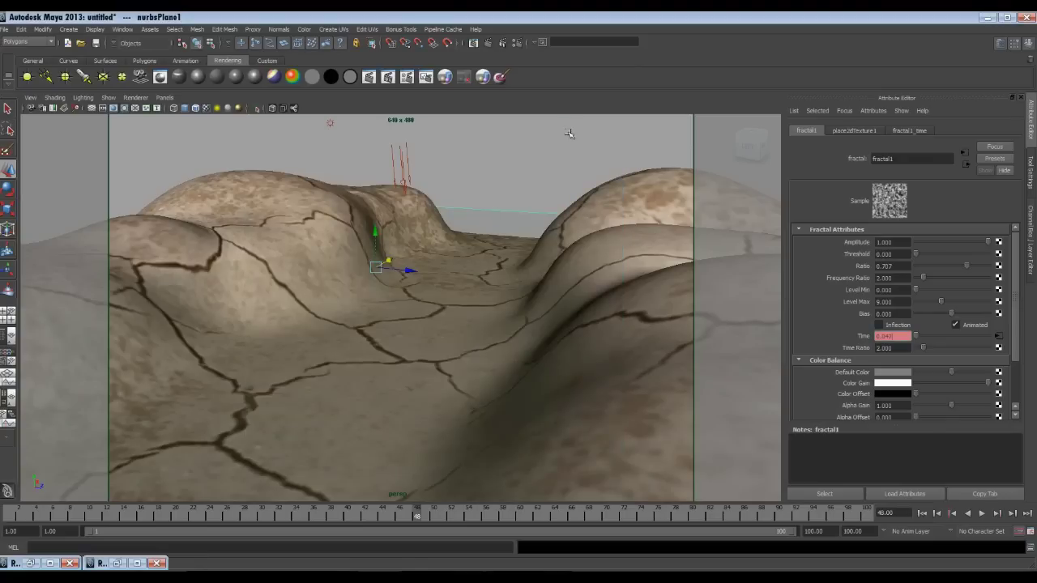
pyautogui.click(492, 224)
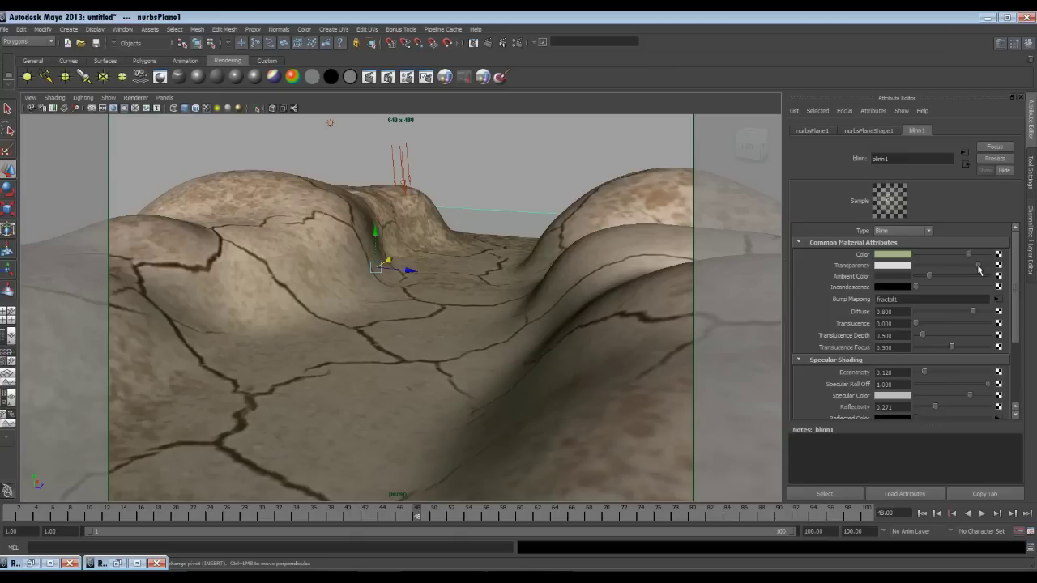
pyautogui.moveTo(979, 269); pyautogui.dragTo(899, 273)
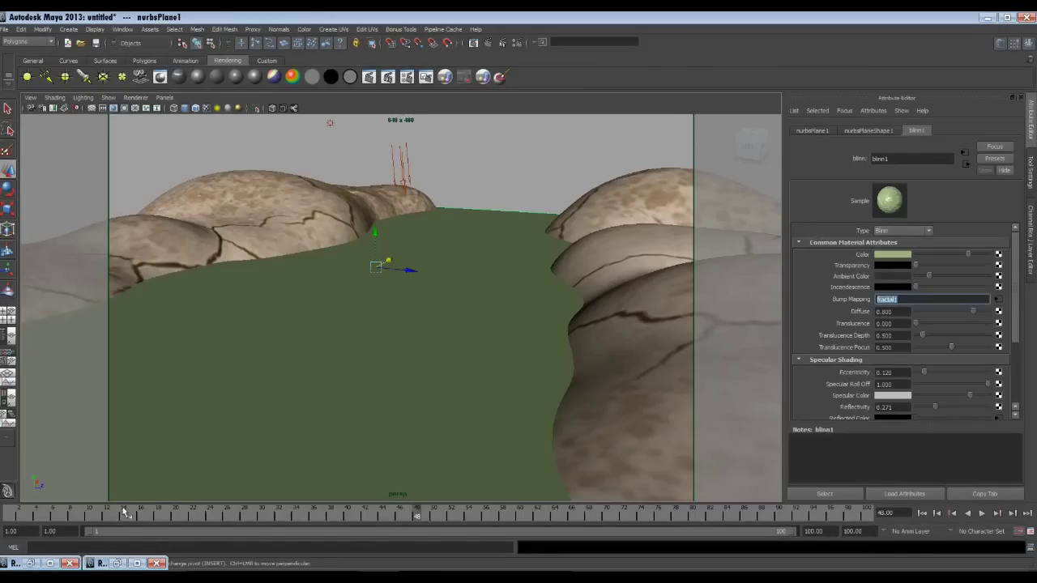
# Step: Rename the water's Blinn material as water_blinn in the Hypershade and graph its input and output connections
pyautogui.click(122, 30)
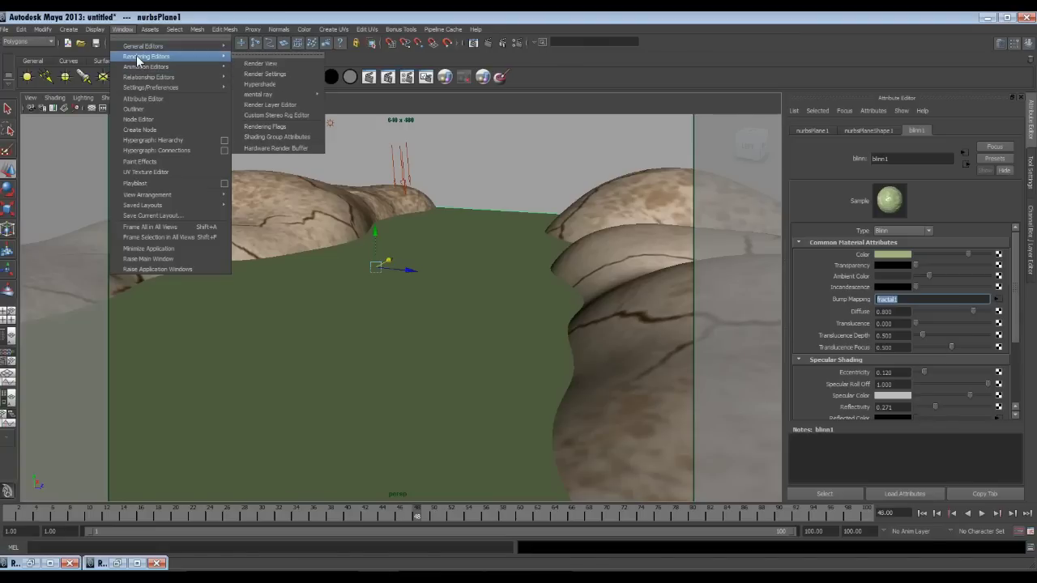
pyautogui.moveTo(220, 60)
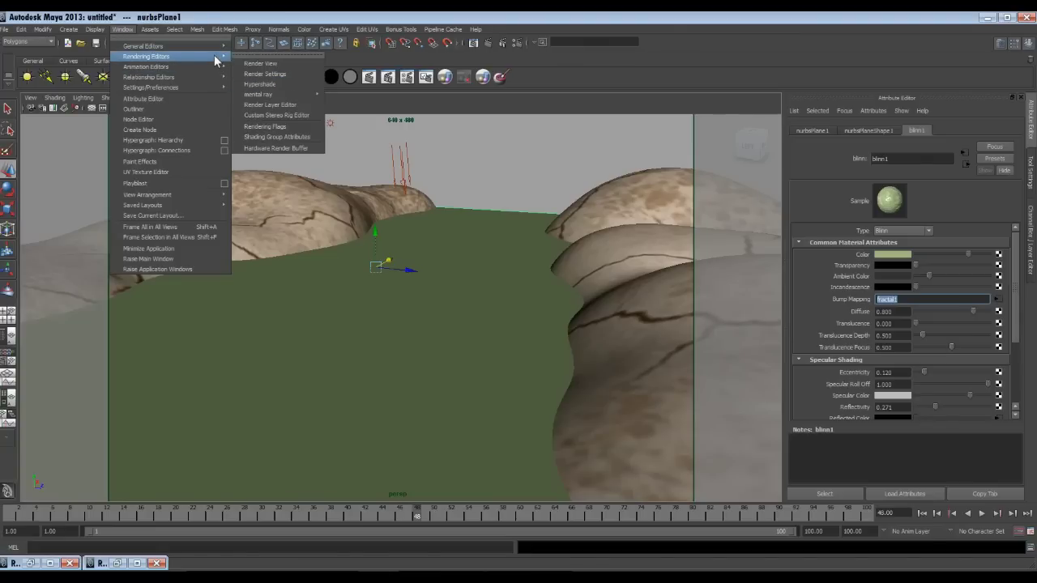
pyautogui.click(255, 83)
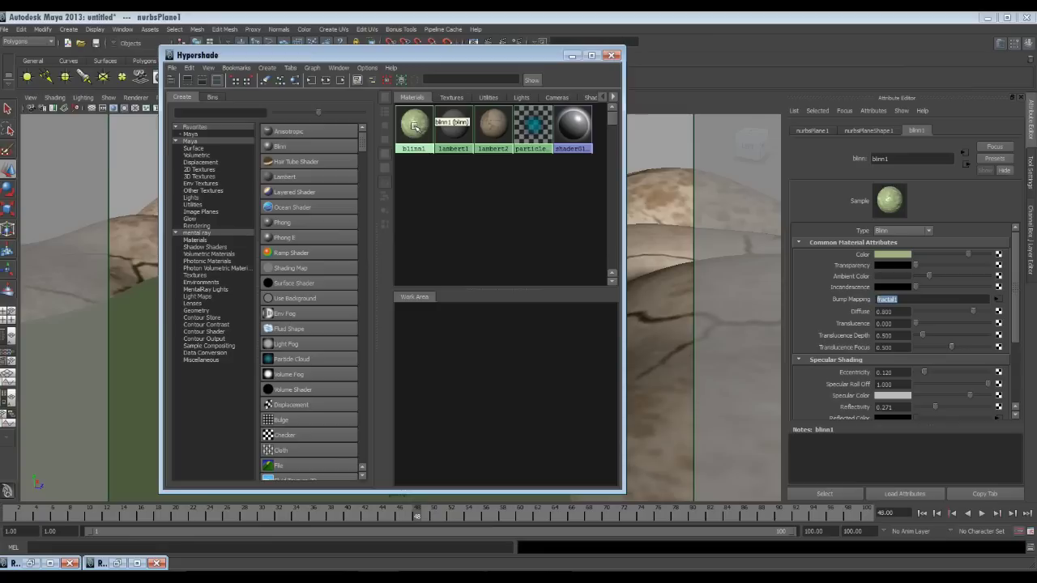
pyautogui.click(414, 124)
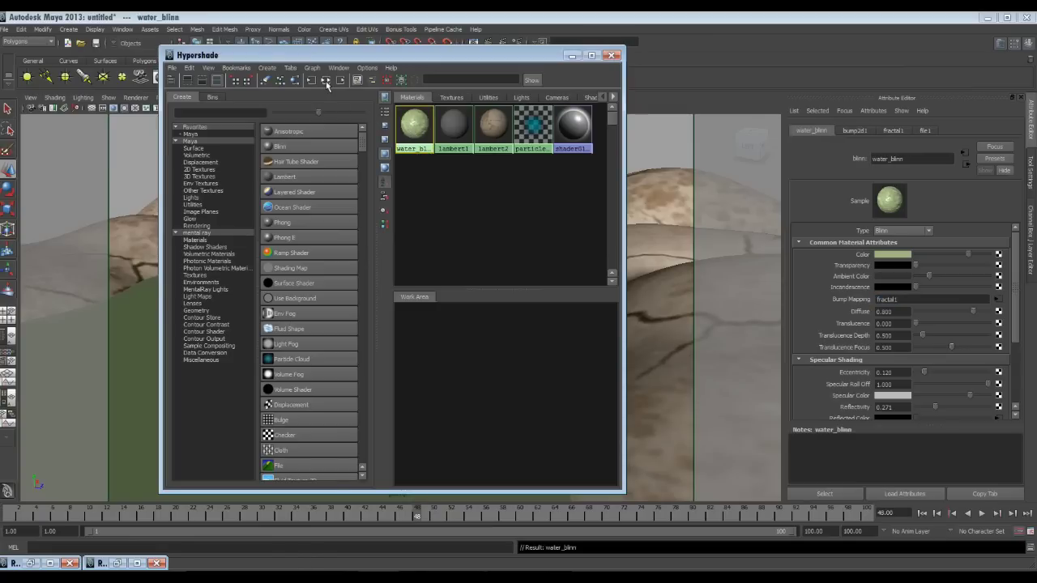
pyautogui.click(326, 80)
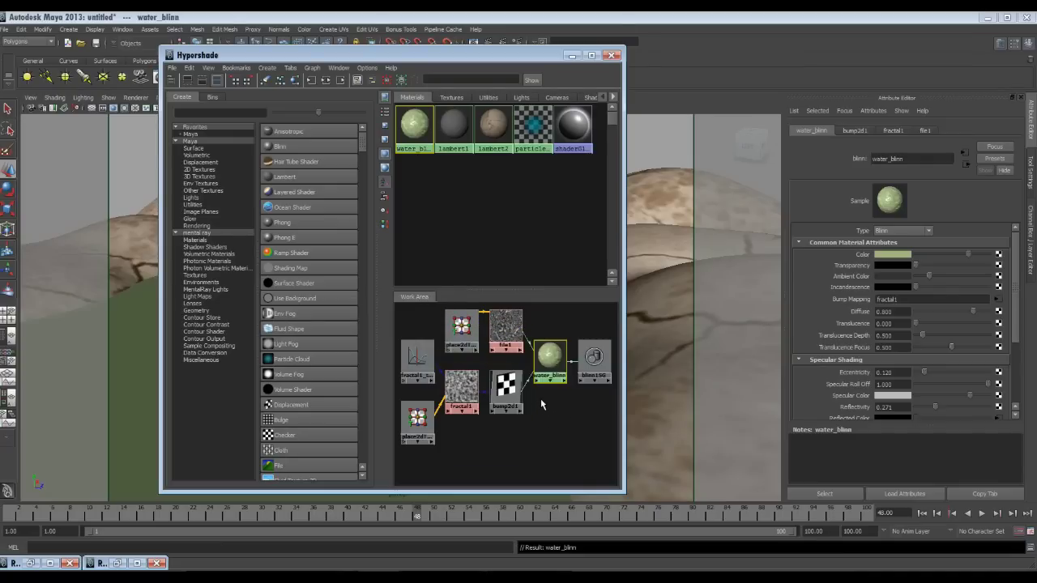
# Step: Connect the fractal1 texture to the color of water_blinn in the Hypershade work area
pyautogui.click(504, 344)
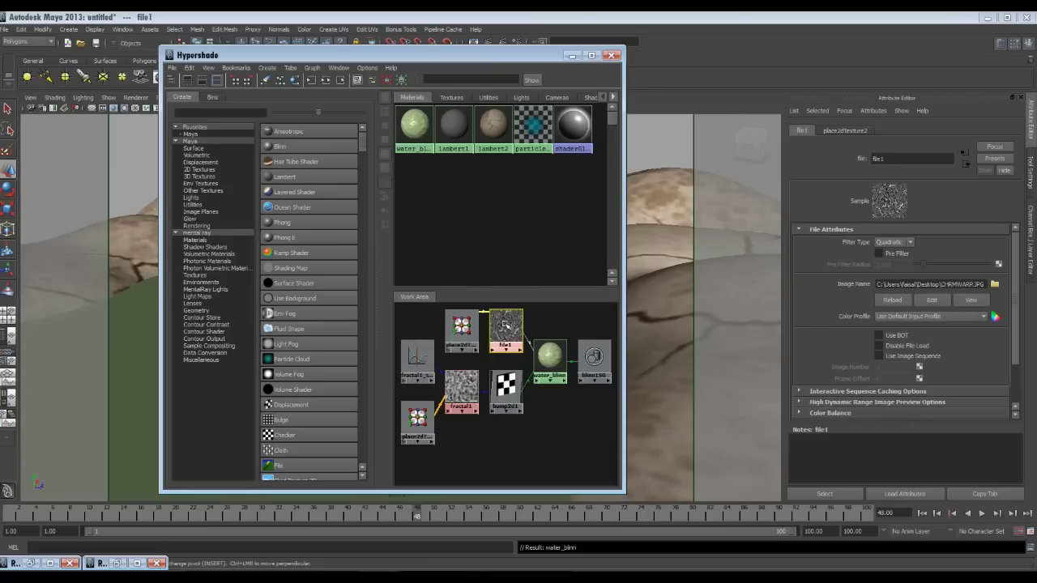
pyautogui.click(467, 392)
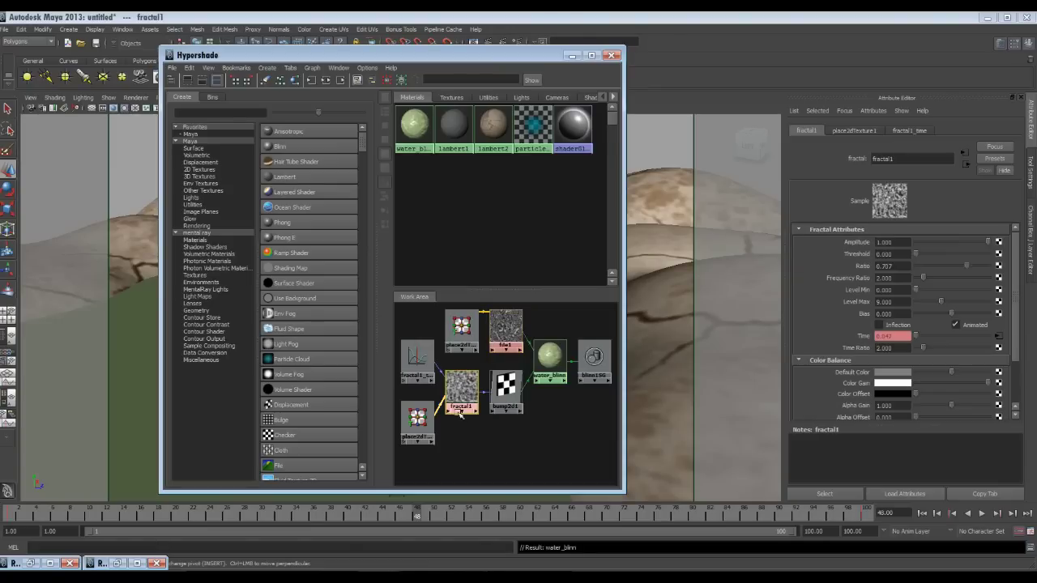
pyautogui.click(493, 389)
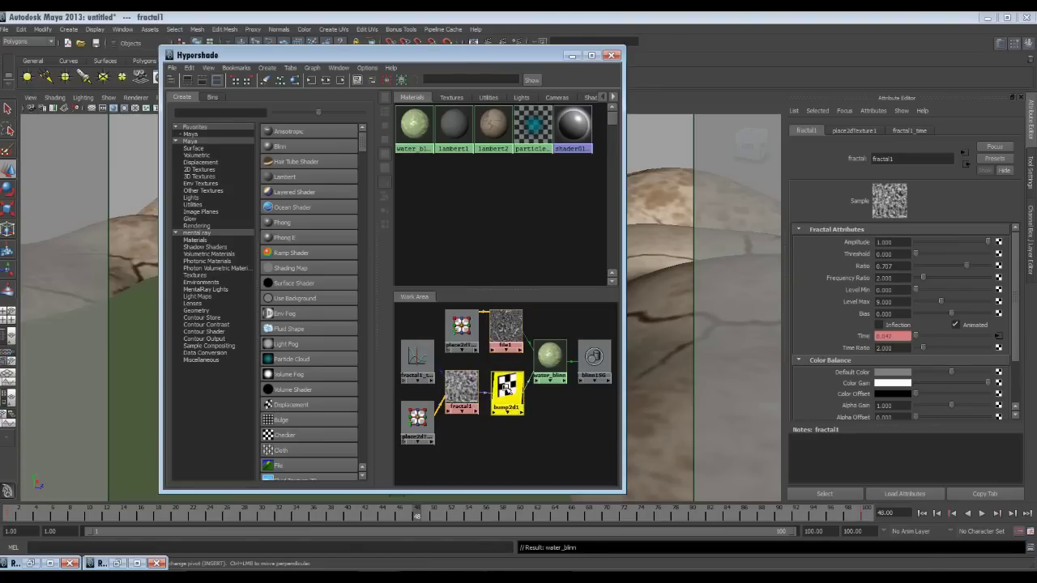
pyautogui.click(462, 391)
pyautogui.moveTo(543, 56); pyautogui.dragTo(355, 77)
pyautogui.click(320, 424)
pyautogui.click(363, 374)
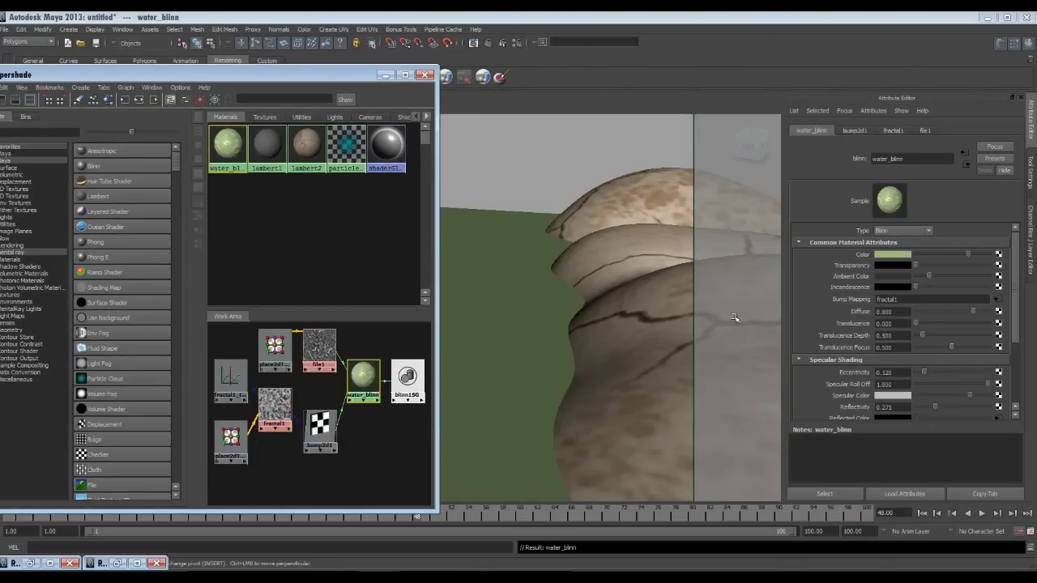
pyautogui.moveTo(266, 408); pyautogui.dragTo(366, 379, button='middle')
pyautogui.click(273, 410)
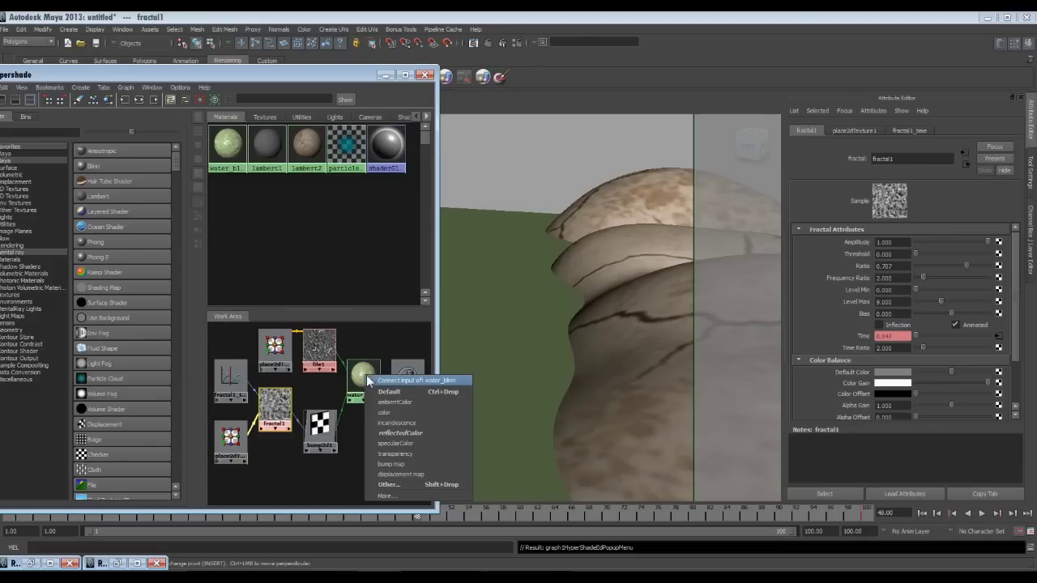
pyautogui.click(380, 414)
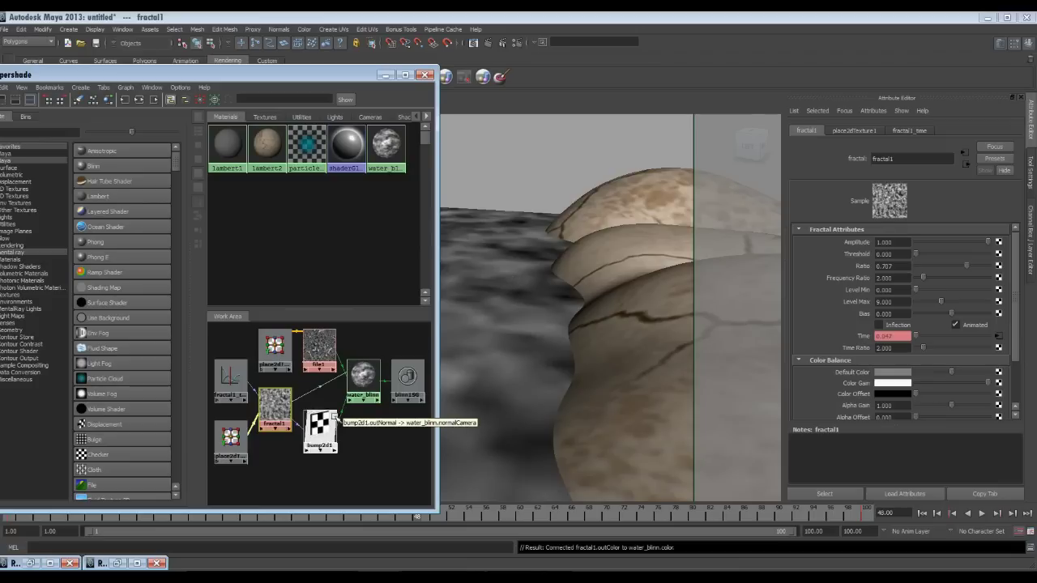
# Step: Test sliding the fractal across the water with place2dTexture1's Translate Frame U, and set Translate Frame V to -0.780
pyautogui.click(231, 440)
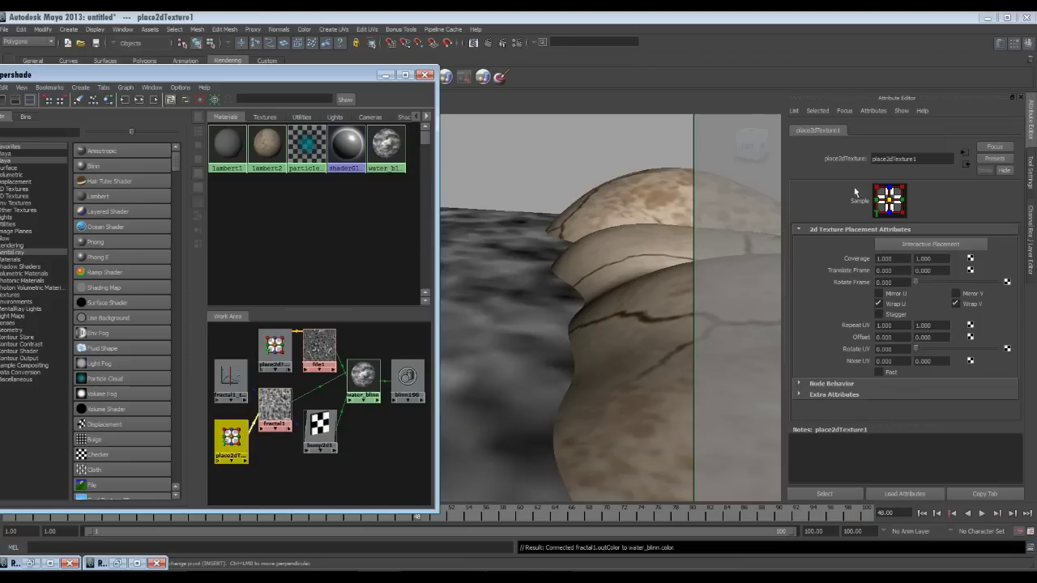
pyautogui.click(585, 204)
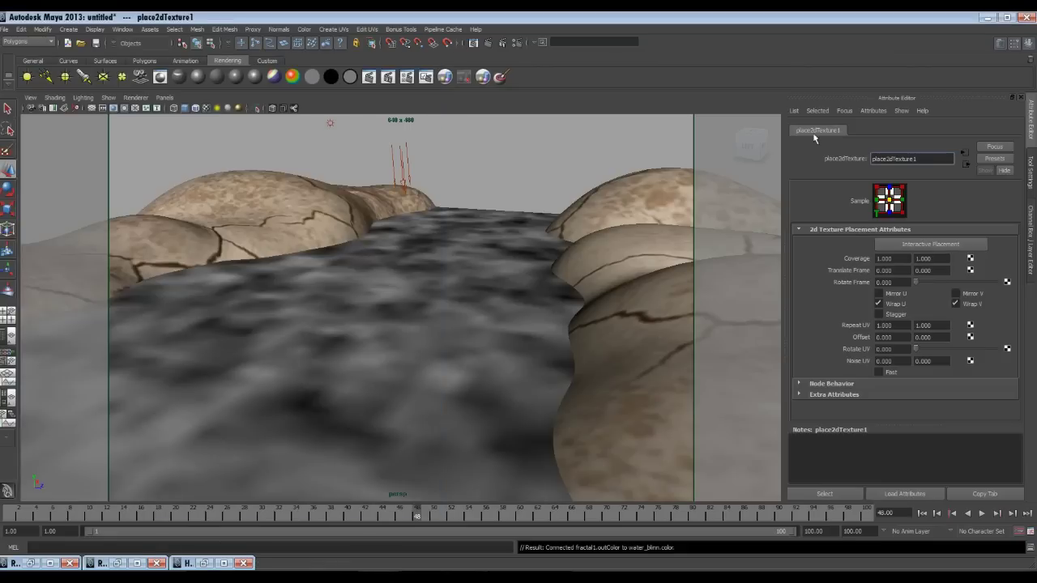
pyautogui.doubleClick(884, 269)
pyautogui.write('0.72')
pyautogui.press('Return')
pyautogui.keyDown('ctrl'); pyautogui.moveTo(887, 275); pyautogui.dragTo(951, 273); pyautogui.keyUp('ctrl')
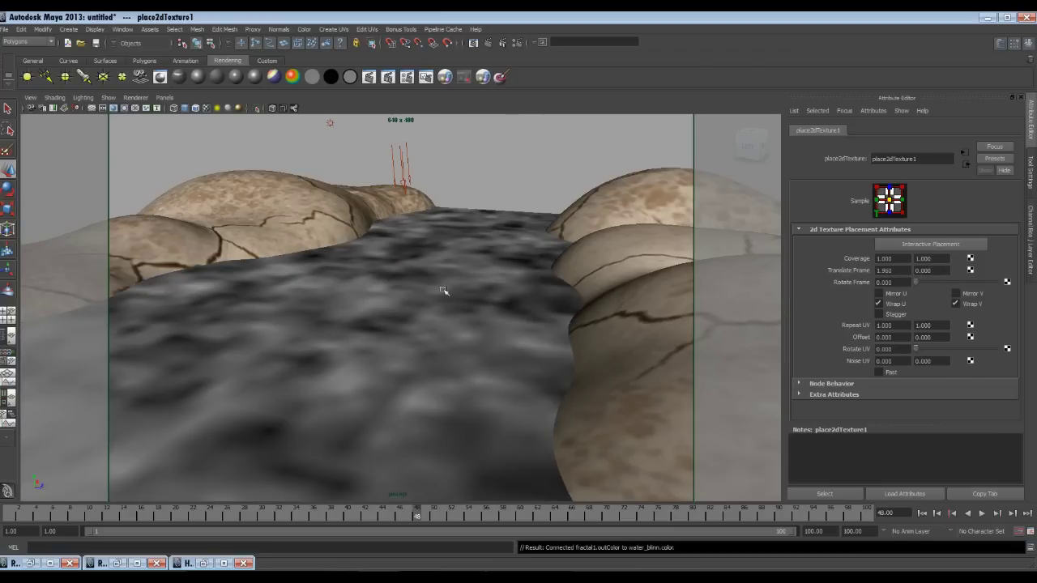
pyautogui.keyDown('ctrl'); pyautogui.moveTo(898, 271); pyautogui.dragTo(903, 272); pyautogui.keyUp('ctrl')
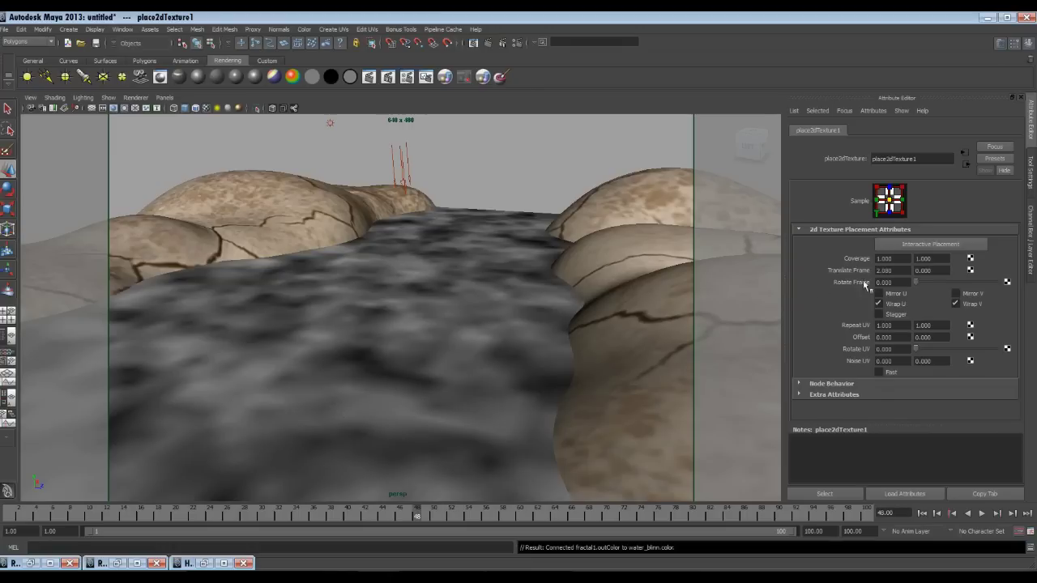
pyautogui.moveTo(897, 271)
pyautogui.keyDown('ctrl'); pyautogui.mouseDown()
pyautogui.moveTo(932, 271)
pyautogui.moveTo(949, 287)
pyautogui.moveTo(934, 273)
pyautogui.moveTo(896, 272)
pyautogui.mouseUp(); pyautogui.keyUp('ctrl')
pyautogui.click(937, 273)
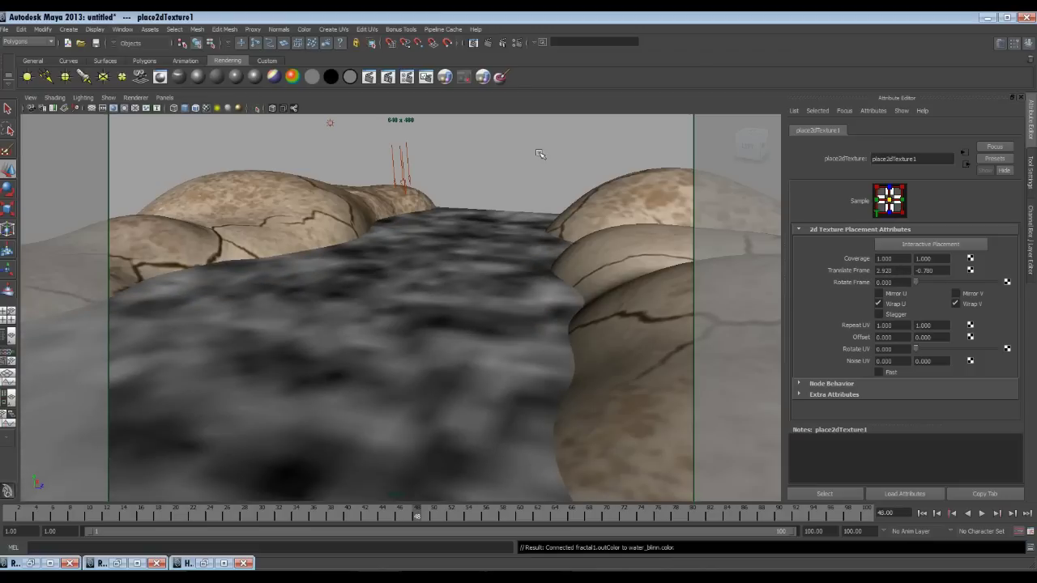
pyautogui.keyDown('ctrl'); pyautogui.moveTo(901, 272); pyautogui.dragTo(857, 276); pyautogui.keyUp('ctrl')
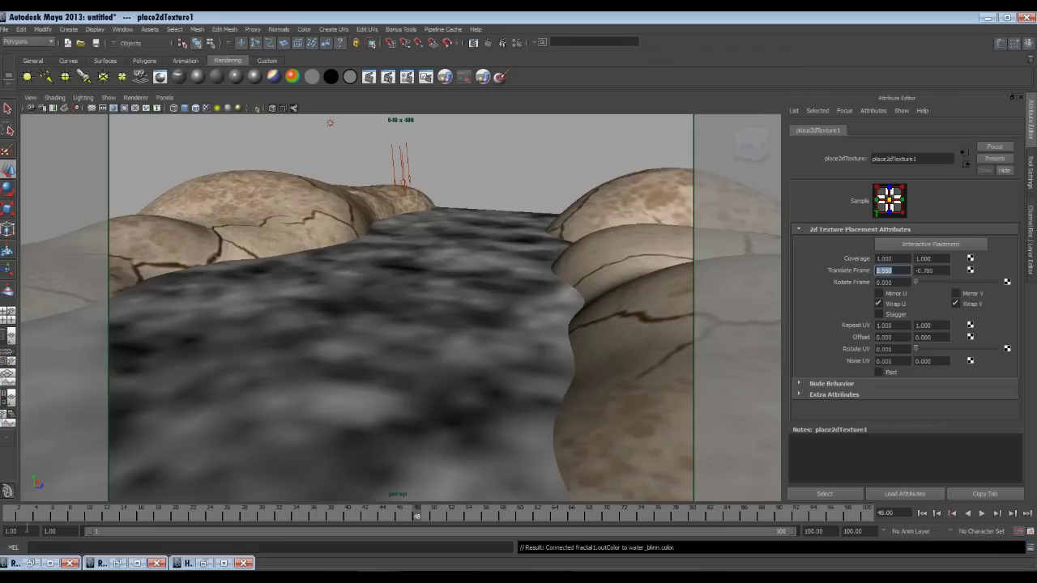
# Step: Set place2dTexture1's Translate Frame U to 0 on frame 1 and key it
pyautogui.click(16, 517)
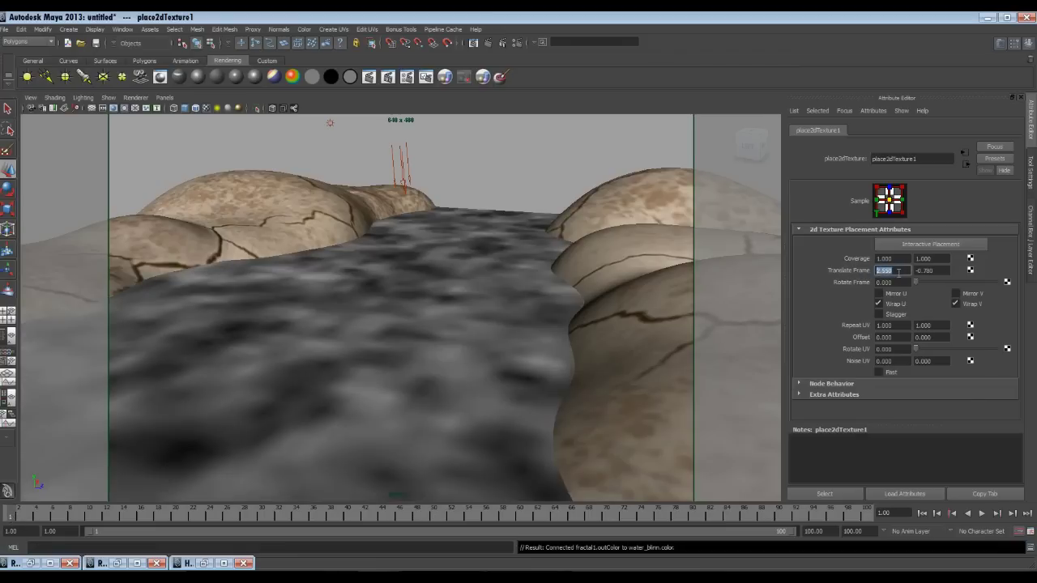
pyautogui.write('0')
pyautogui.press('Return')
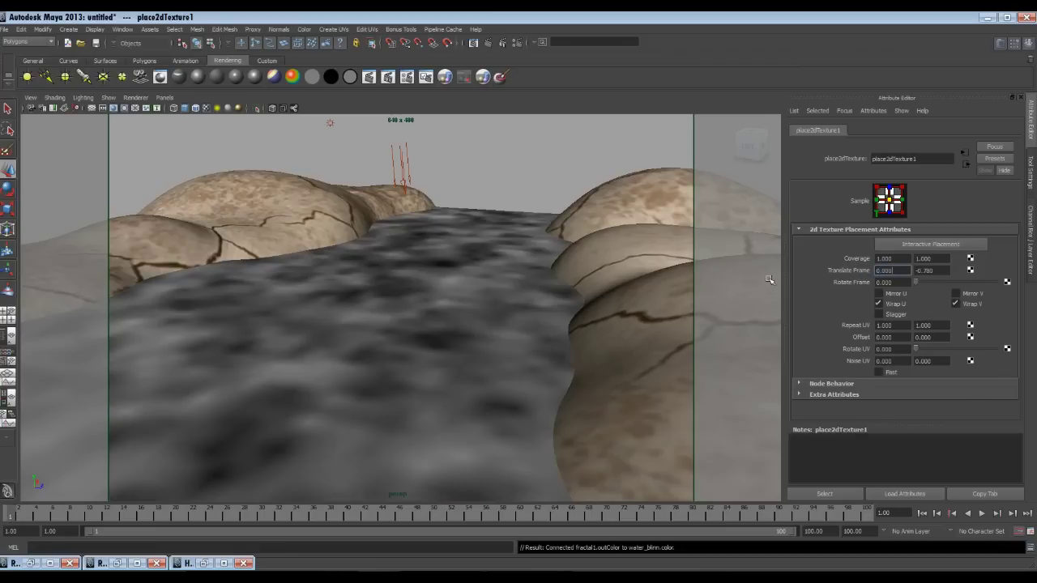
pyautogui.rightClick(901, 271)
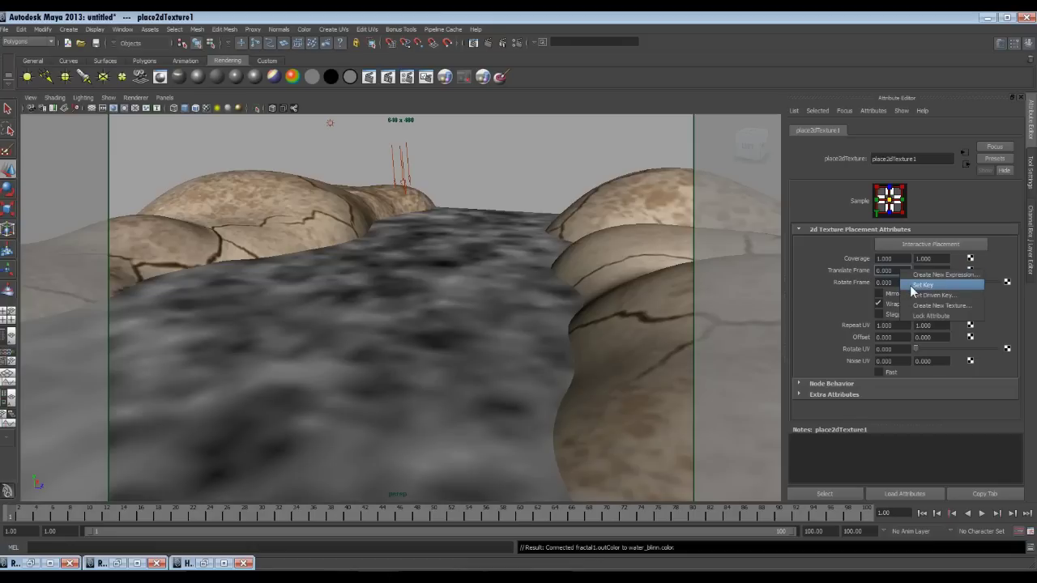
pyautogui.click(910, 285)
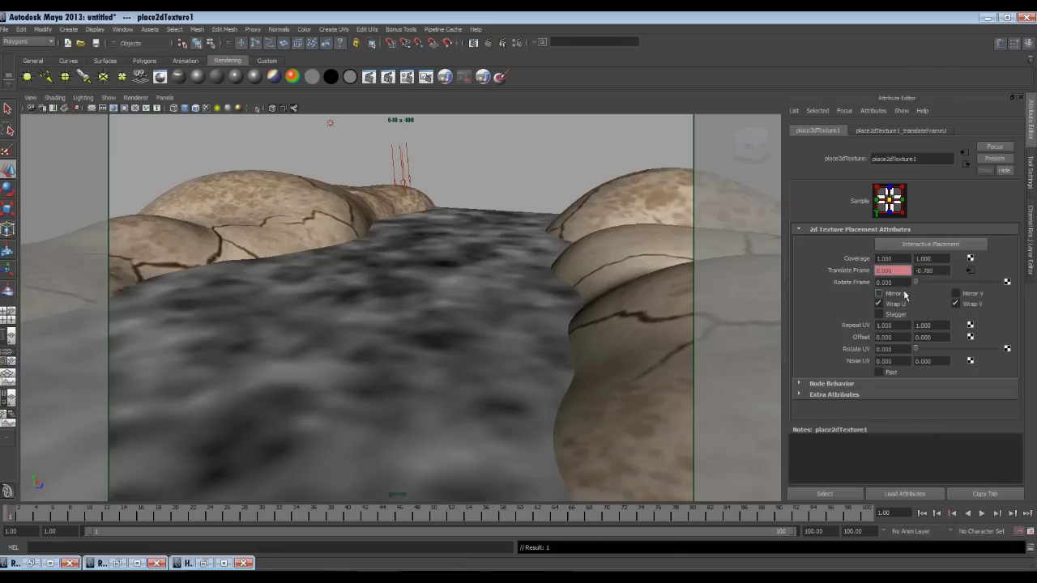
# Step: Set place2dTexture1's Translate Frame U to -0.050 on frame 100, key it, and play the animation back
pyautogui.click(869, 511)
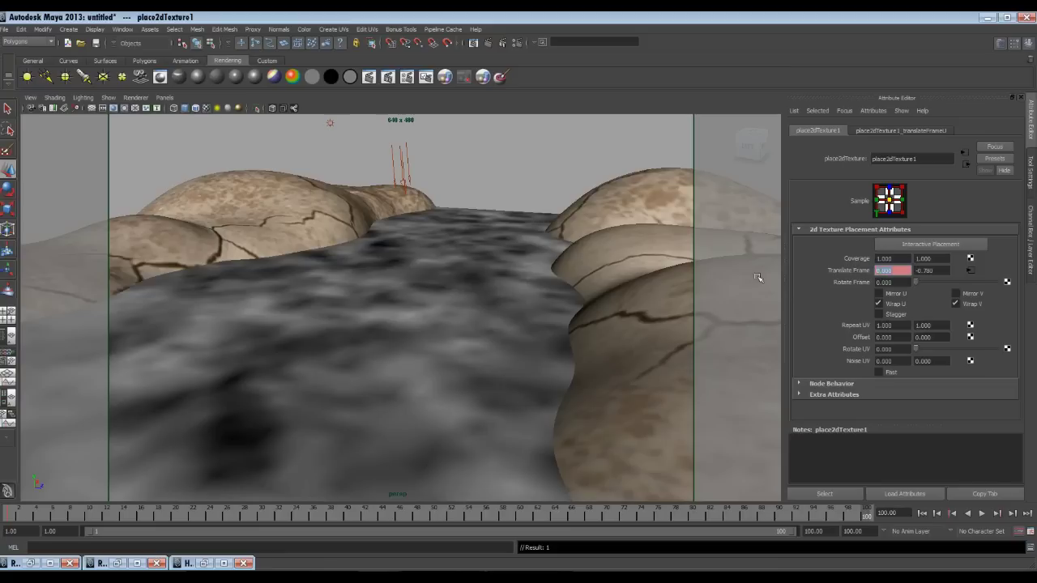
pyautogui.write('1')
pyautogui.press('Return')
pyautogui.hotkey('alt', 'v')
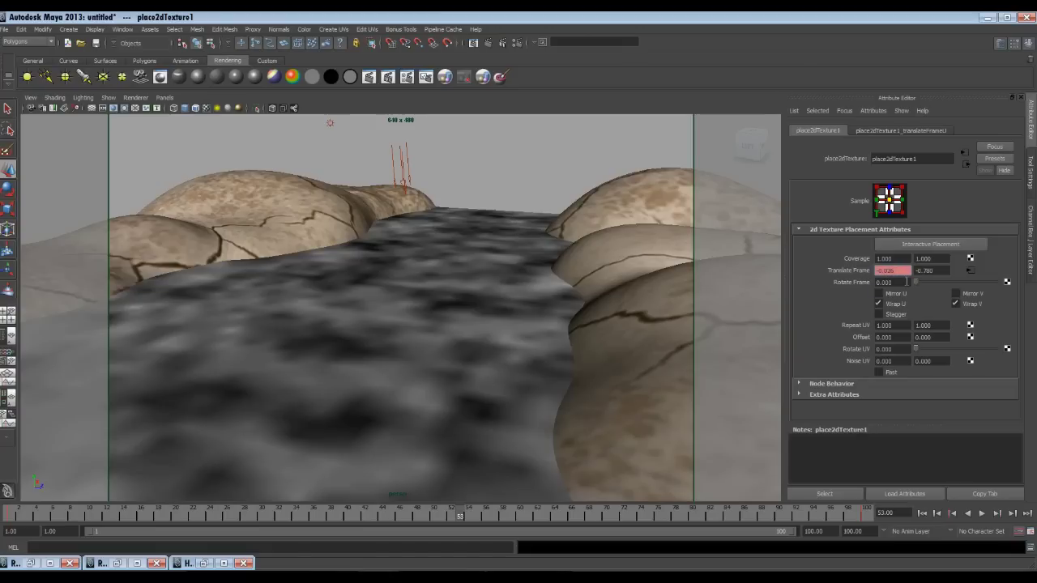
# Step: Give all of place2dTexture1's keys across the full time range linear tangents
pyautogui.doubleClick(866, 515)
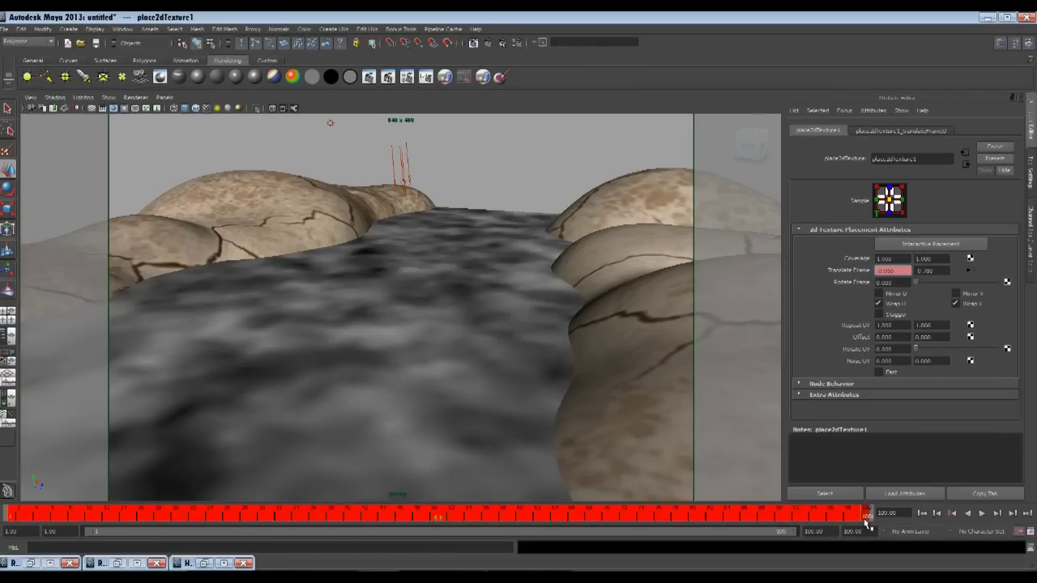
pyautogui.rightClick(865, 521)
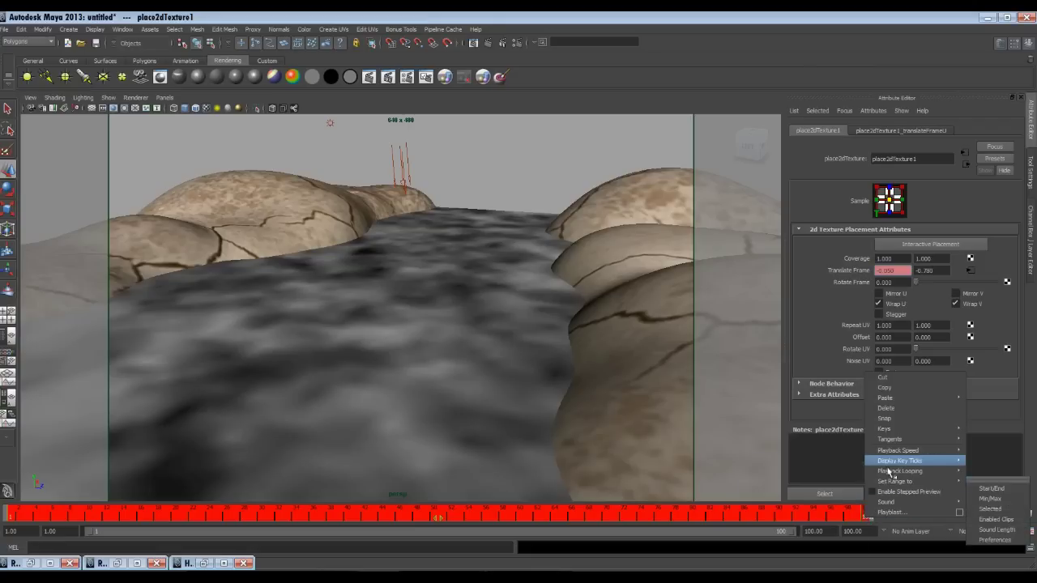
pyautogui.moveTo(904, 440)
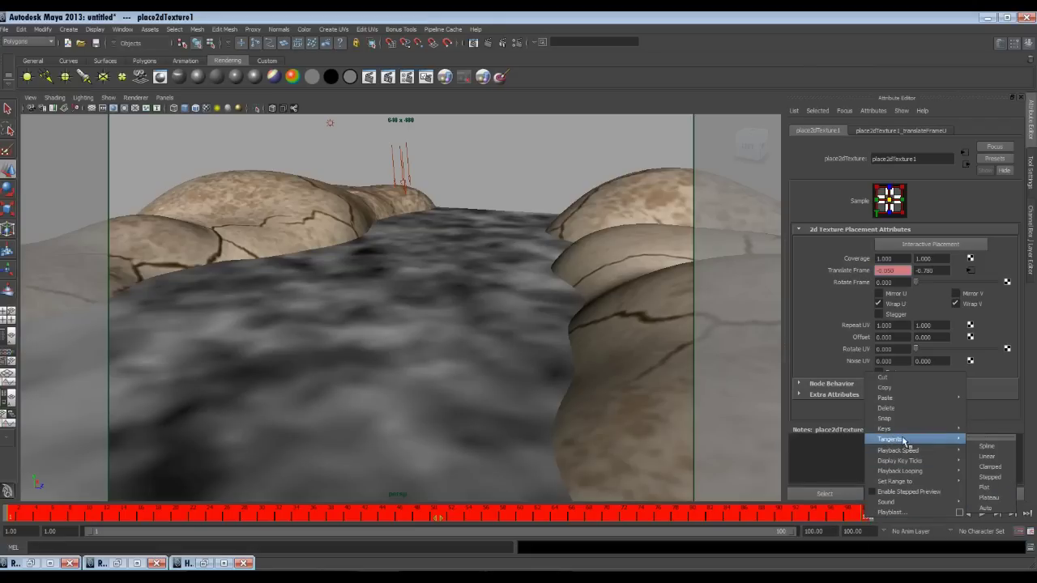
pyautogui.click(986, 457)
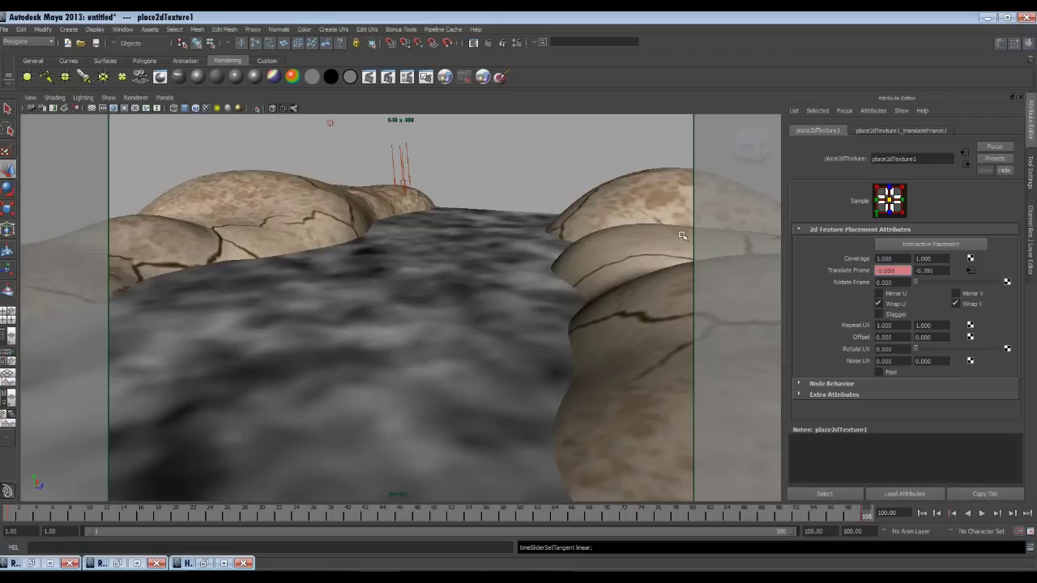
# Step: Select the fractal1 texture and give all of its Time keys linear tangents
pyautogui.click(966, 166)
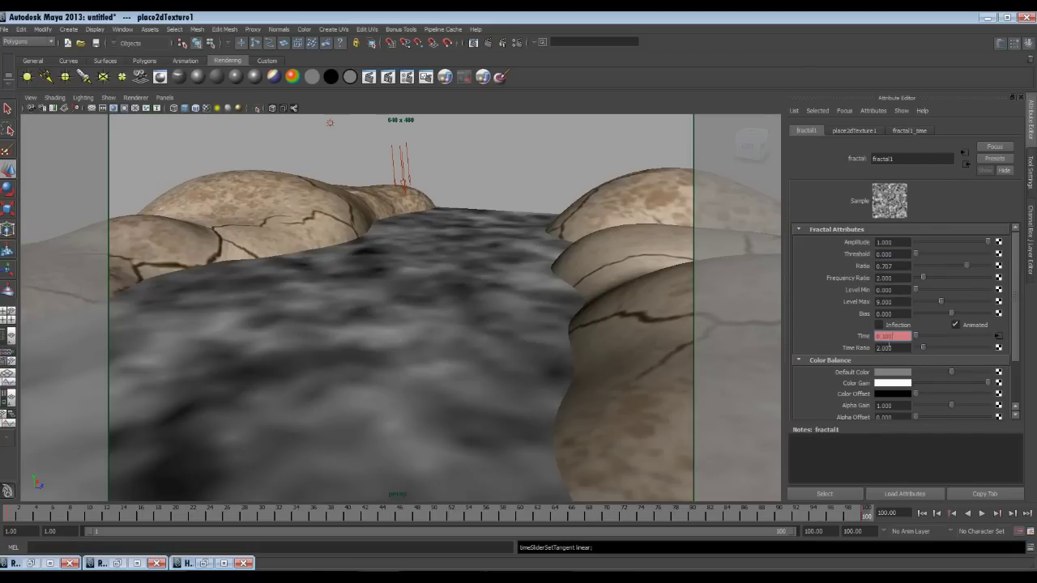
pyautogui.click(832, 495)
pyautogui.doubleClick(866, 519)
pyautogui.rightClick(866, 519)
pyautogui.moveTo(900, 436)
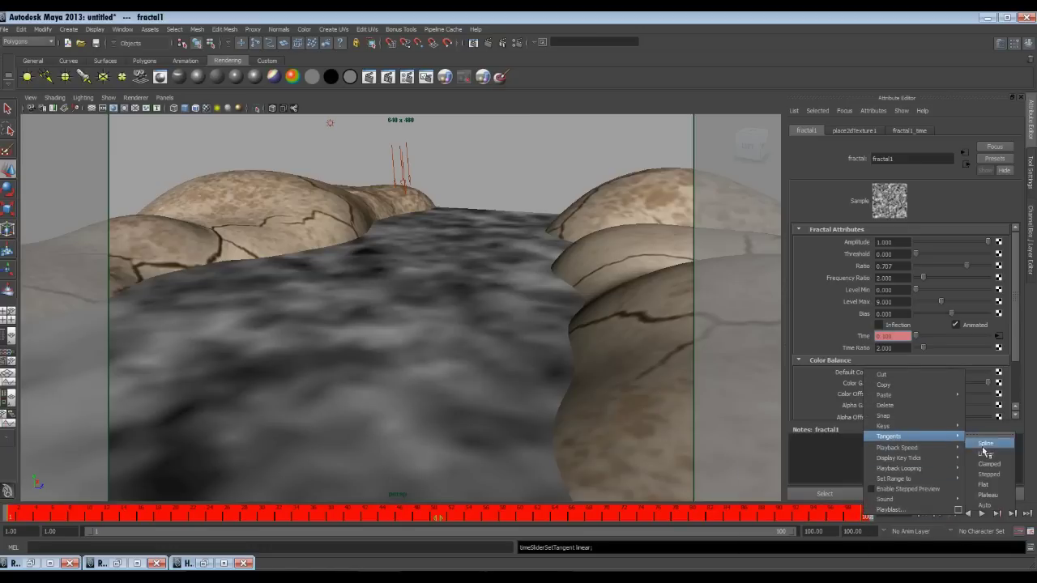
pyautogui.click(980, 456)
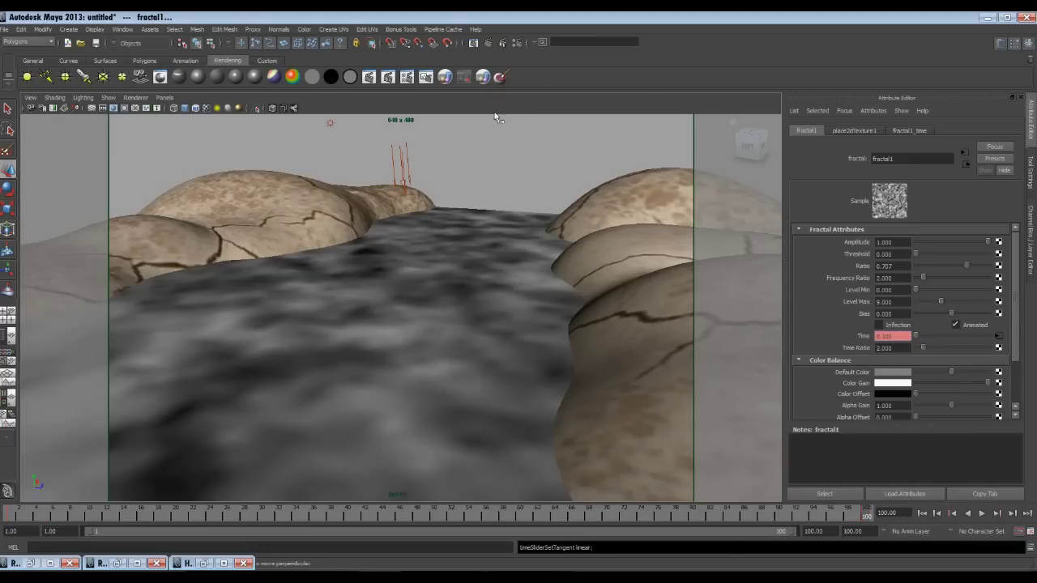
# Step: Delete the connection from fractal1's outColor to water_blinn's color in the Hypershade work area
pyautogui.click(485, 252)
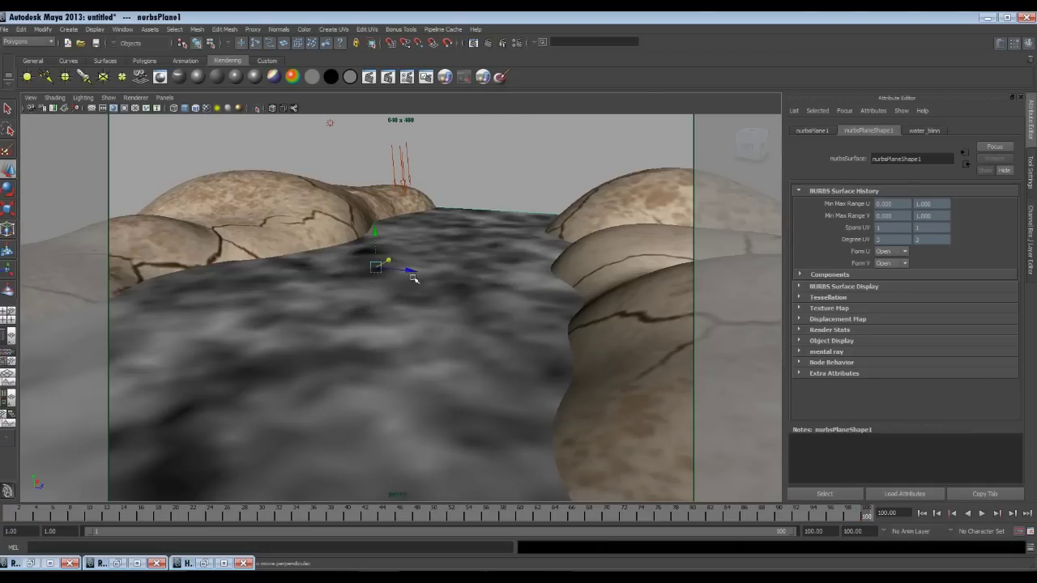
pyautogui.click(202, 564)
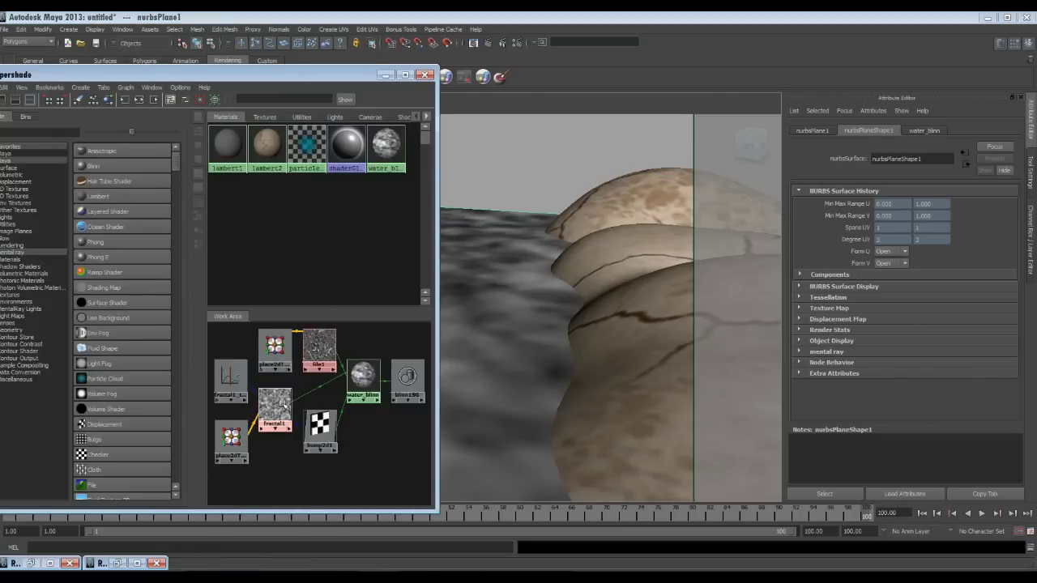
pyautogui.click(320, 391)
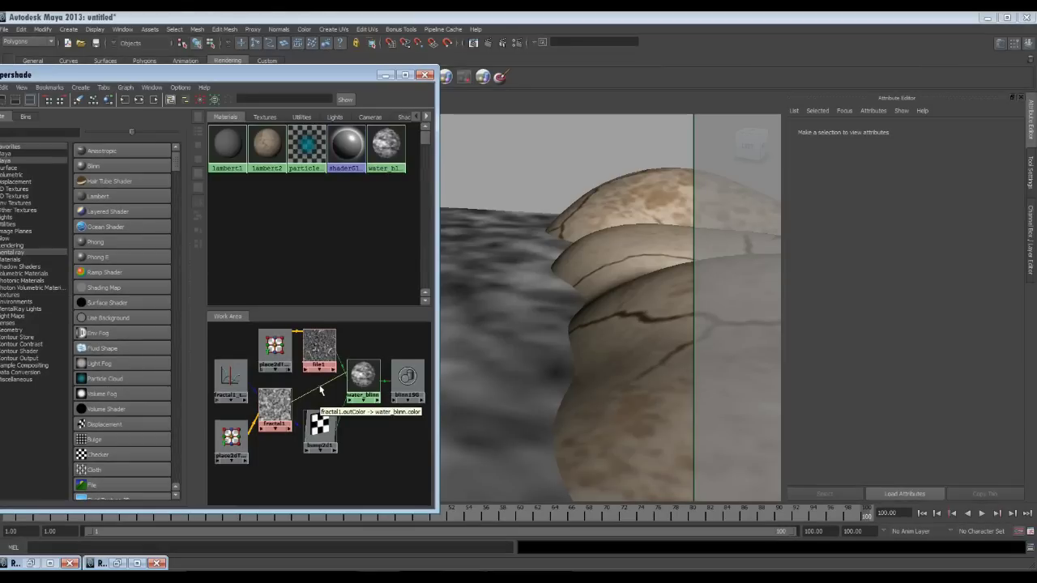
pyautogui.press('Delete')
# Step: Set water_blinn's color to a muted olive green with a hue of about 83
pyautogui.click(362, 377)
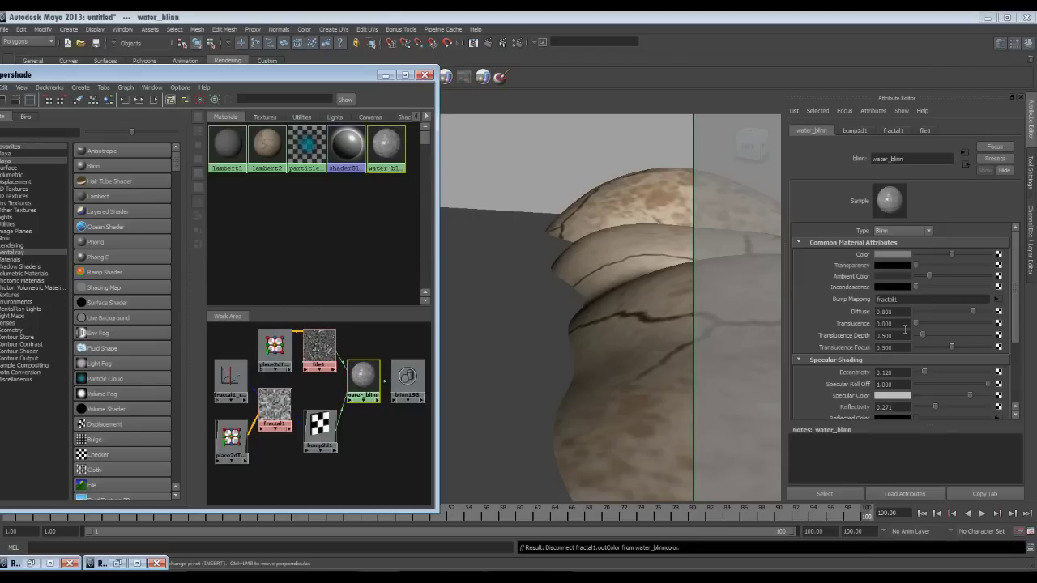
pyautogui.click(896, 255)
pyautogui.click(856, 268)
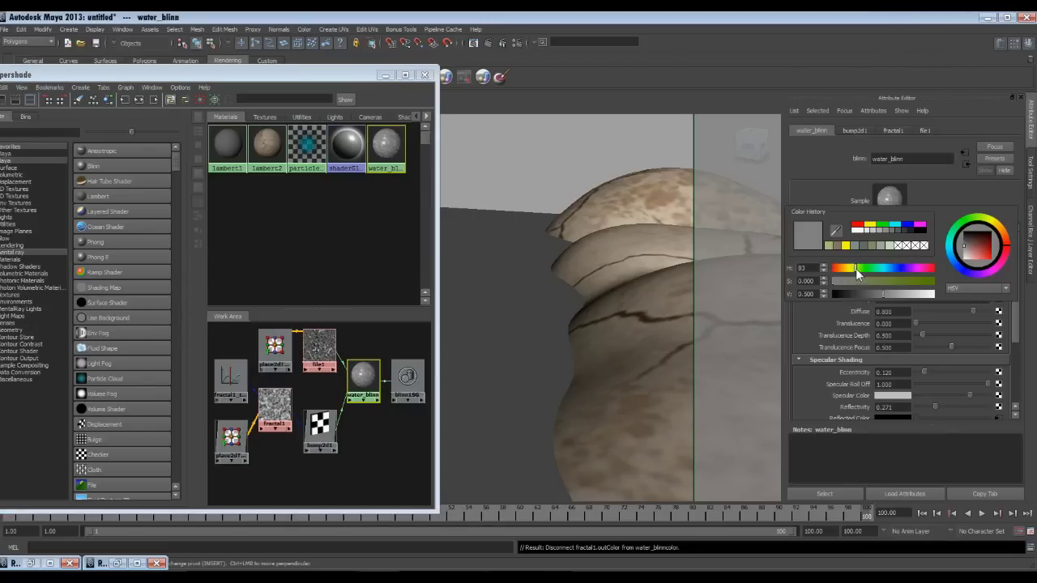
pyautogui.moveTo(862, 280); pyautogui.dragTo(884, 281)
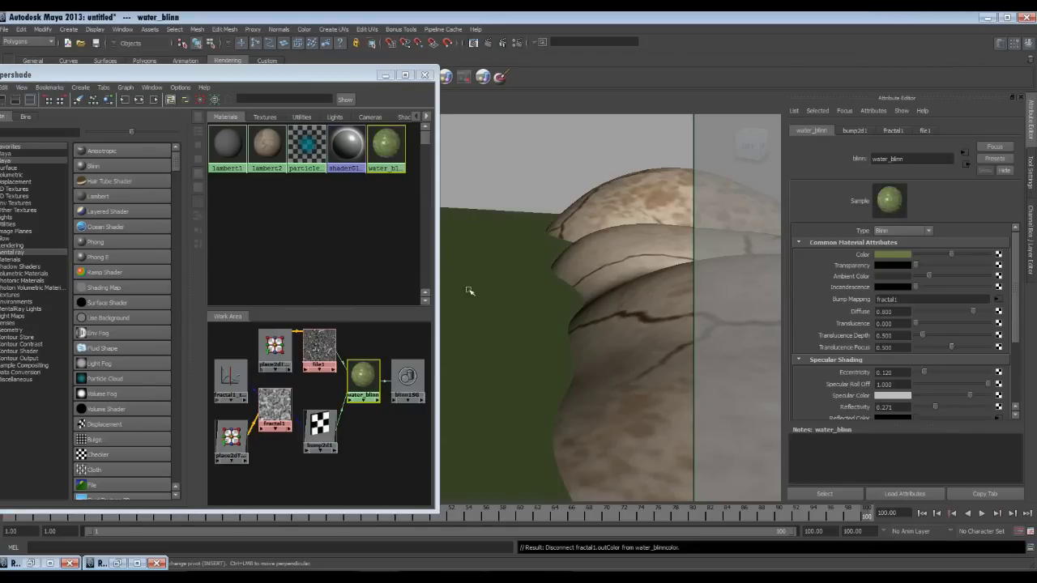
# Step: Raise water_blinn's transparency to a light gray, minimize the Hypershade, and render frame 100
pyautogui.moveTo(915, 265); pyautogui.dragTo(964, 264)
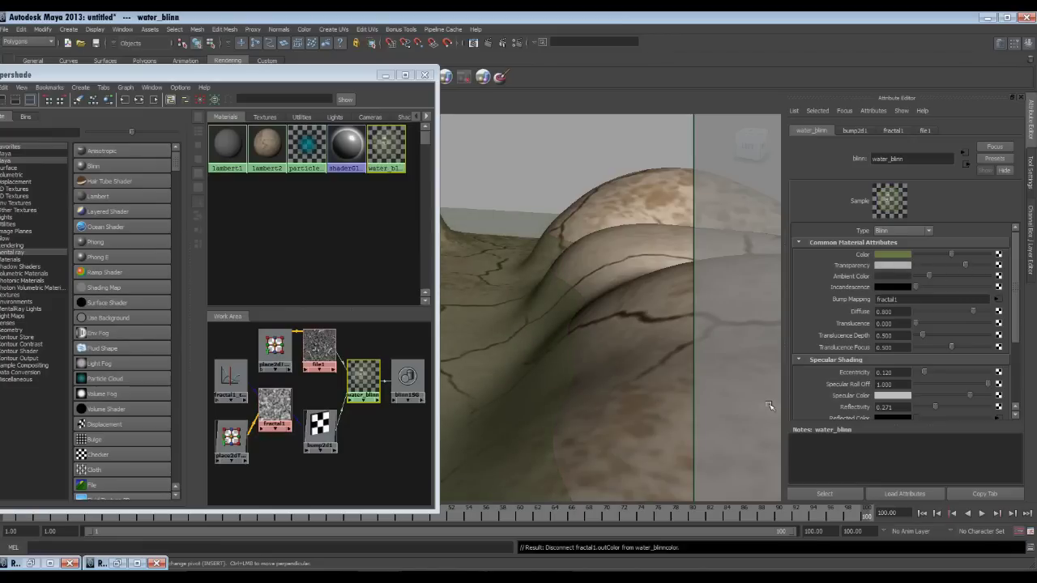
pyautogui.click(385, 75)
pyautogui.click(486, 42)
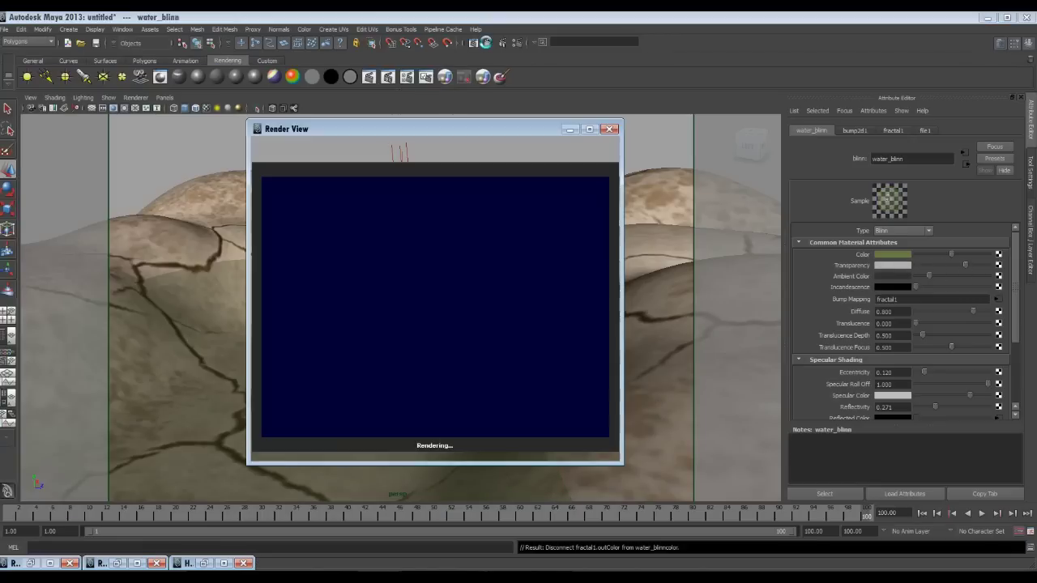